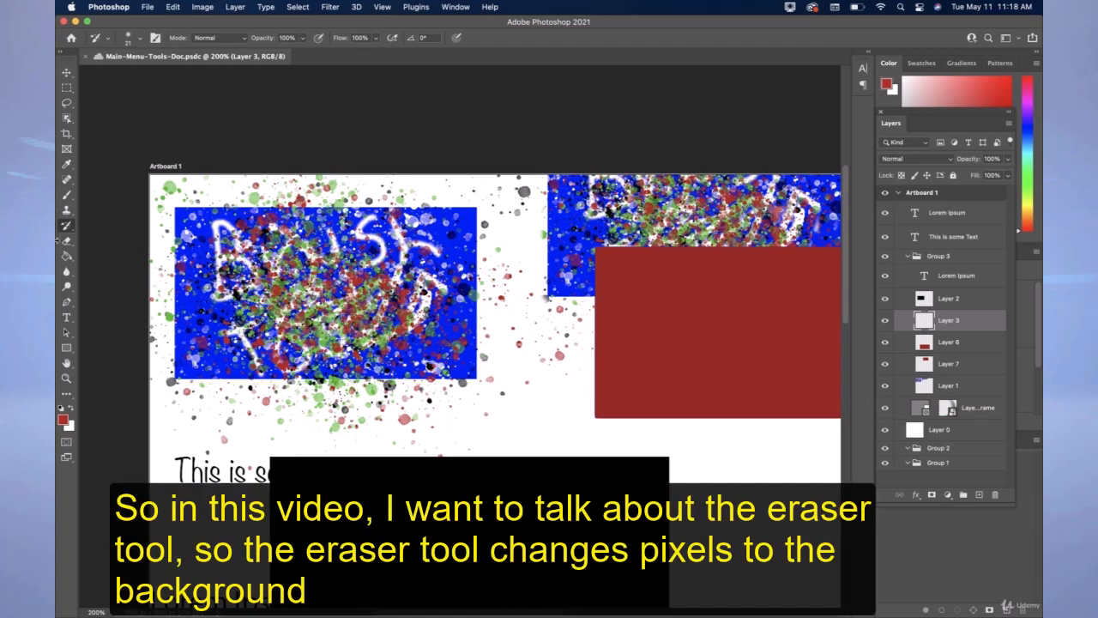
Erase a scribbled patch in the middle of the black rectangle on Layer 2 with the Eraser tool.
left_click(67, 243)
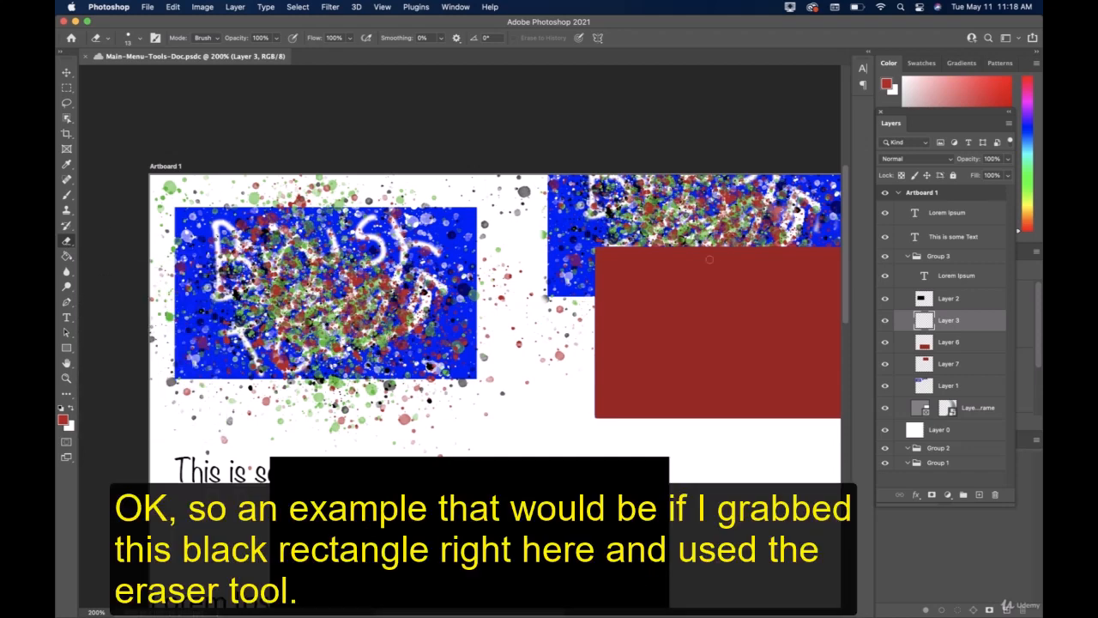
left_click(886, 299)
left_click(886, 299)
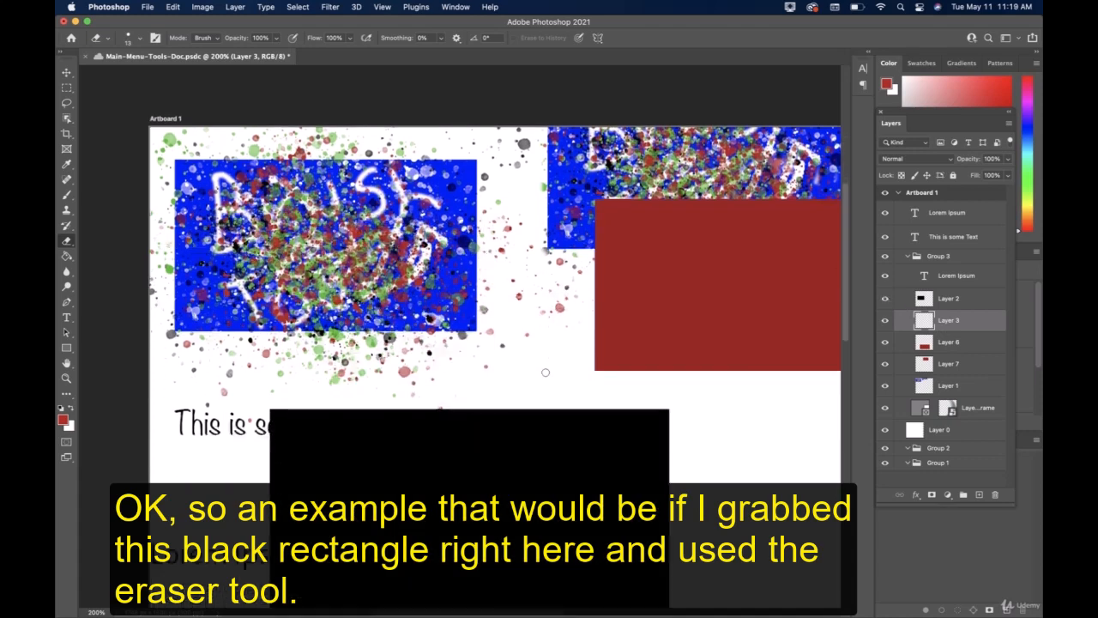
scroll(545, 372, "down", 7)
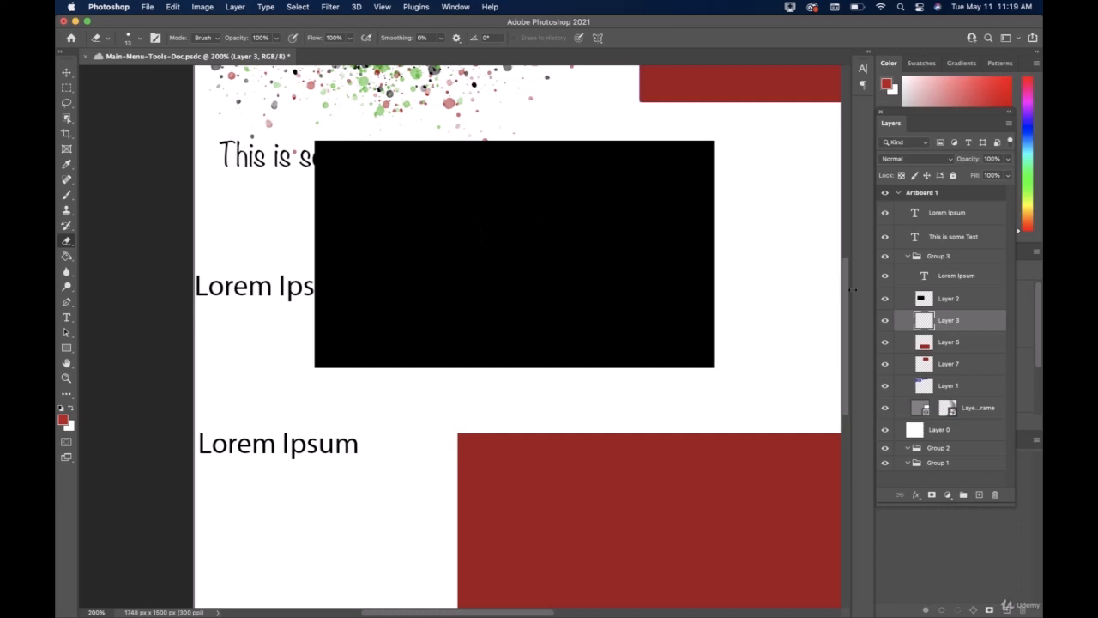
left_click(939, 299)
mouse_move(531, 248)
left_mouse_down()
mouse_move(496, 252)
mouse_move(544, 256)
mouse_move(577, 294)
mouse_move(537, 286)
mouse_move(523, 299)
mouse_move(534, 240)
mouse_move(495, 237)
mouse_move(480, 294)
mouse_move(543, 243)
mouse_move(472, 288)
mouse_move(516, 210)
mouse_move(469, 245)
mouse_move(468, 232)
mouse_move(424, 277)
mouse_move(431, 243)
left_mouse_up()
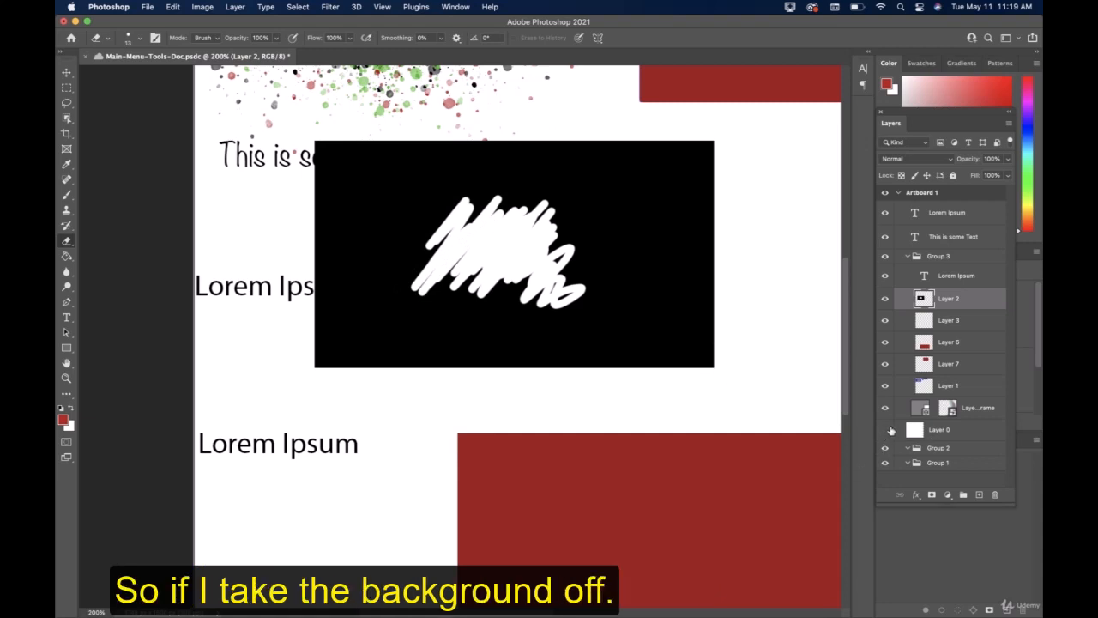
Hide every layer and group below Layer 2, from Layer 3 down to Group 1.
left_click(885, 320)
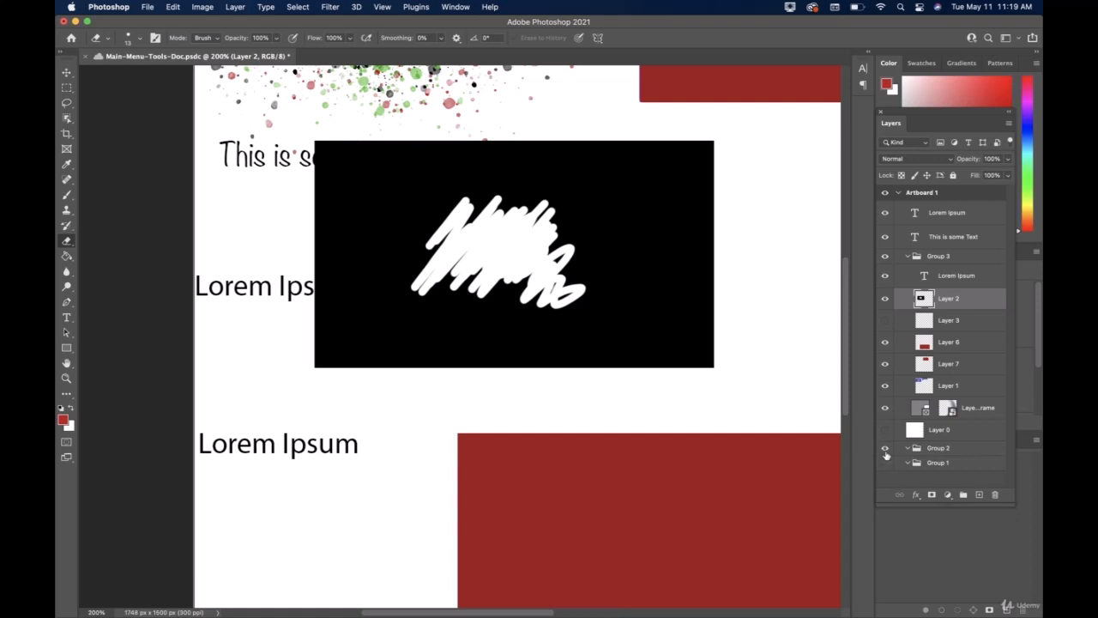
left_click_drag(886, 408, 884, 343)
scroll(728, 309, "up", 5)
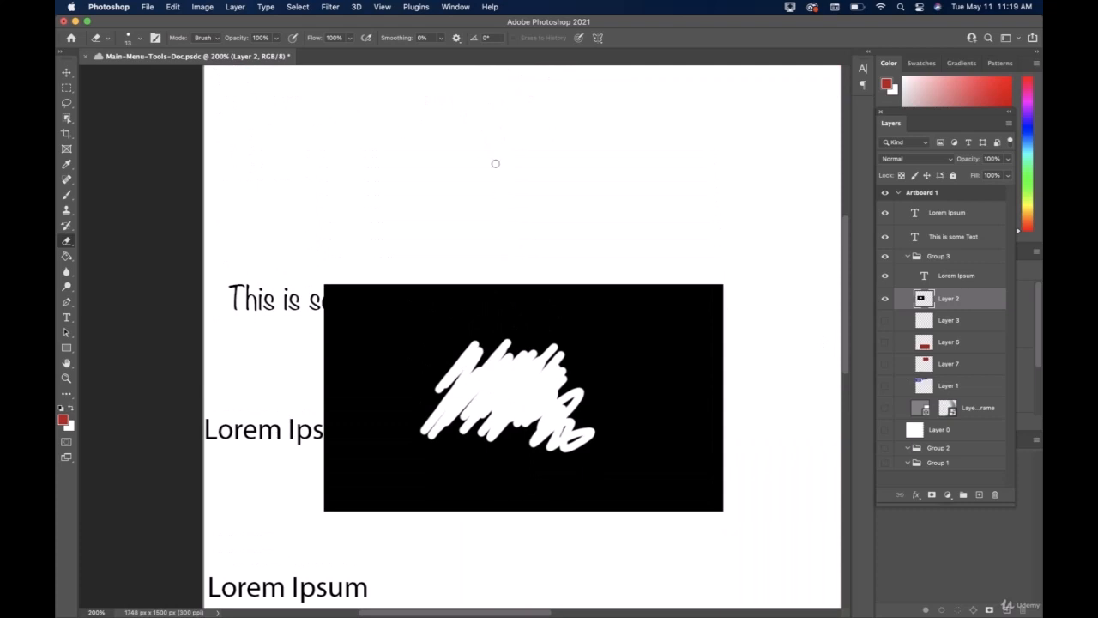
scroll(495, 163, "up", 8)
scroll(476, 290, "down", 13)
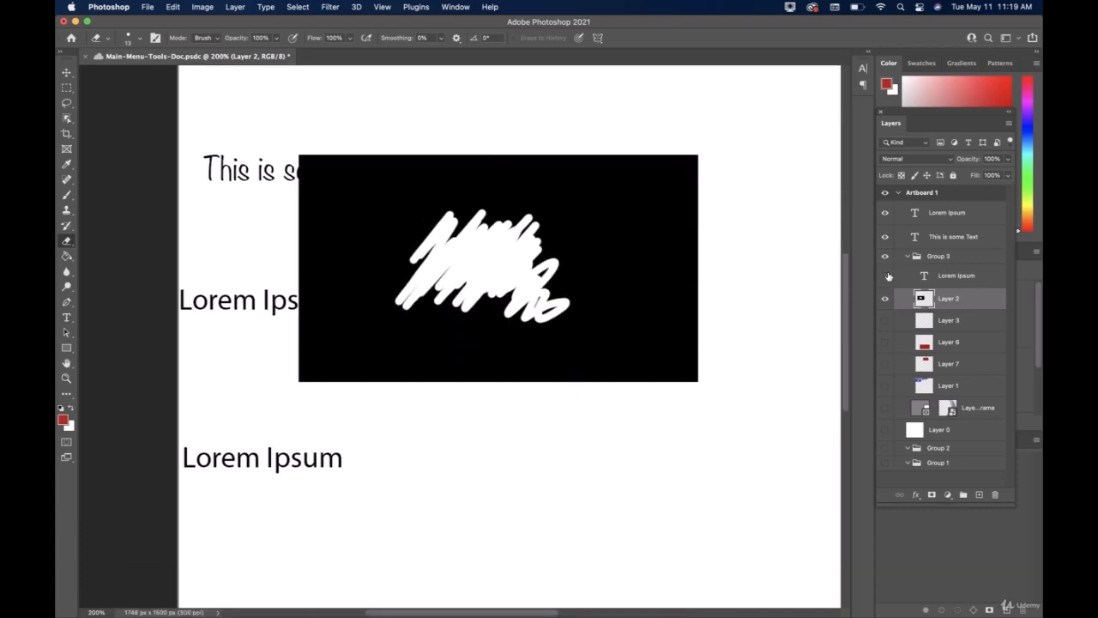
Isolate Layer 2 by hiding the remaining text layers so only the erased black rectangle is shown.
left_click(884, 192, "alt")
left_click(884, 192, "alt")
left_click_drag(884, 192, 890, 270)
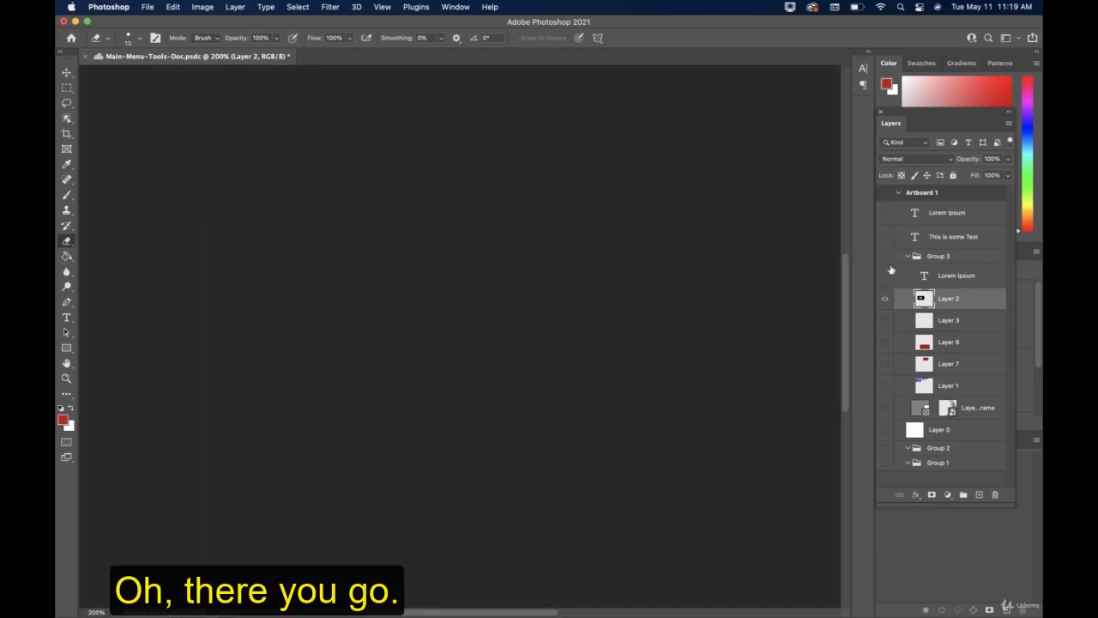
left_click(887, 300, "alt")
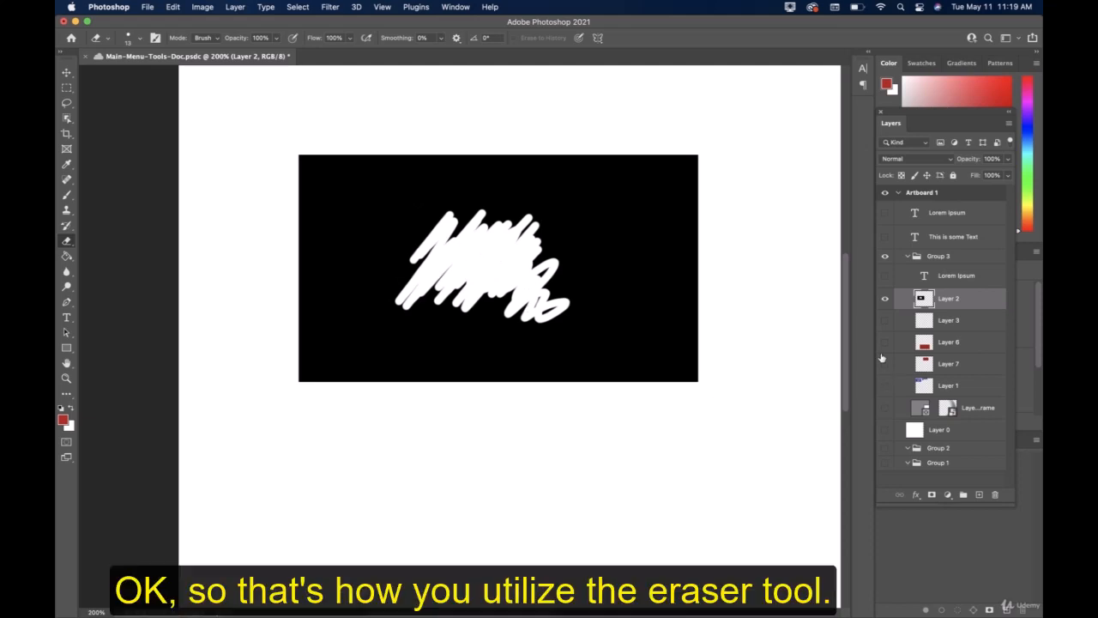
Turn the visibility of all hidden layers, groups and text layers in Artboard 1 back on.
left_click_drag(885, 323, 887, 463)
left_click_drag(889, 278, 890, 209)
left_click(885, 213)
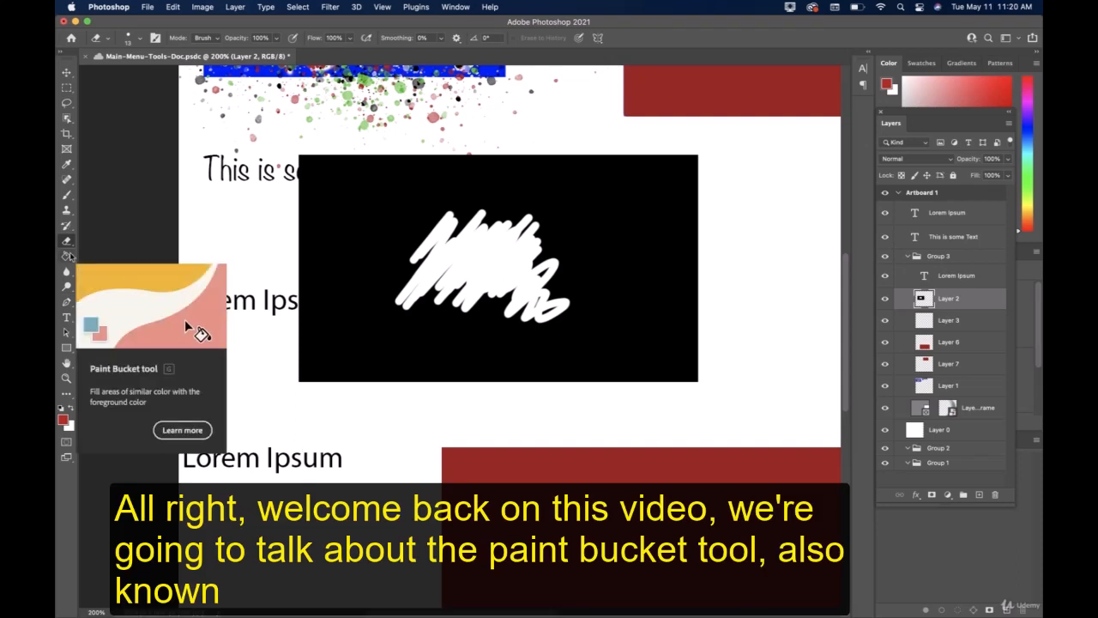
Create a new layer and move it to the top of Artboard 1, above the Lorem Ipsum text layer.
left_click(68, 256)
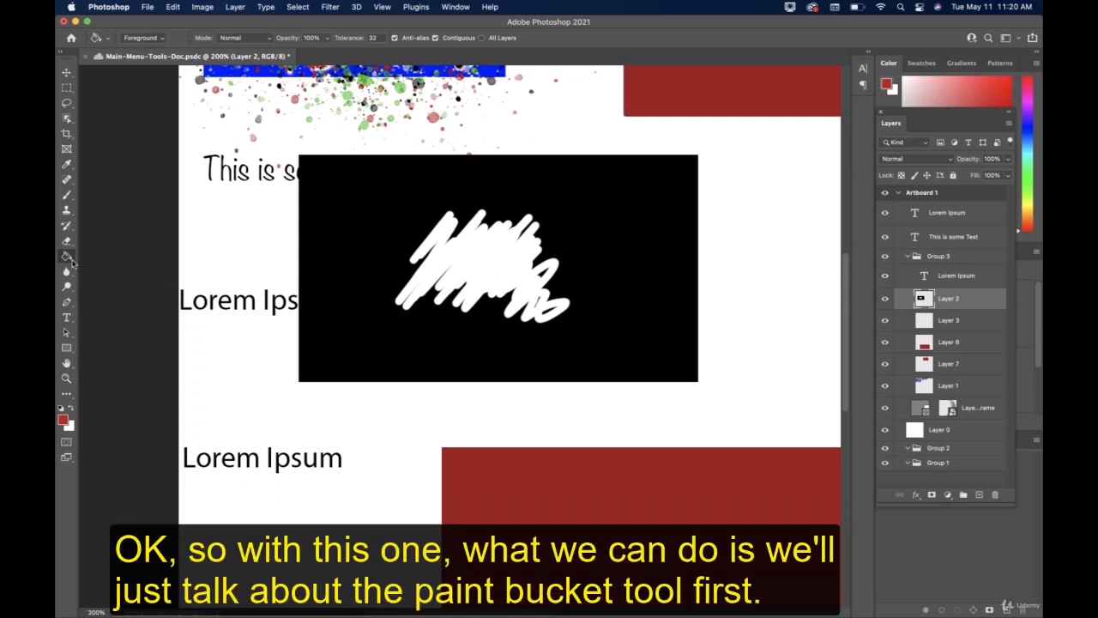
key("shift+g")
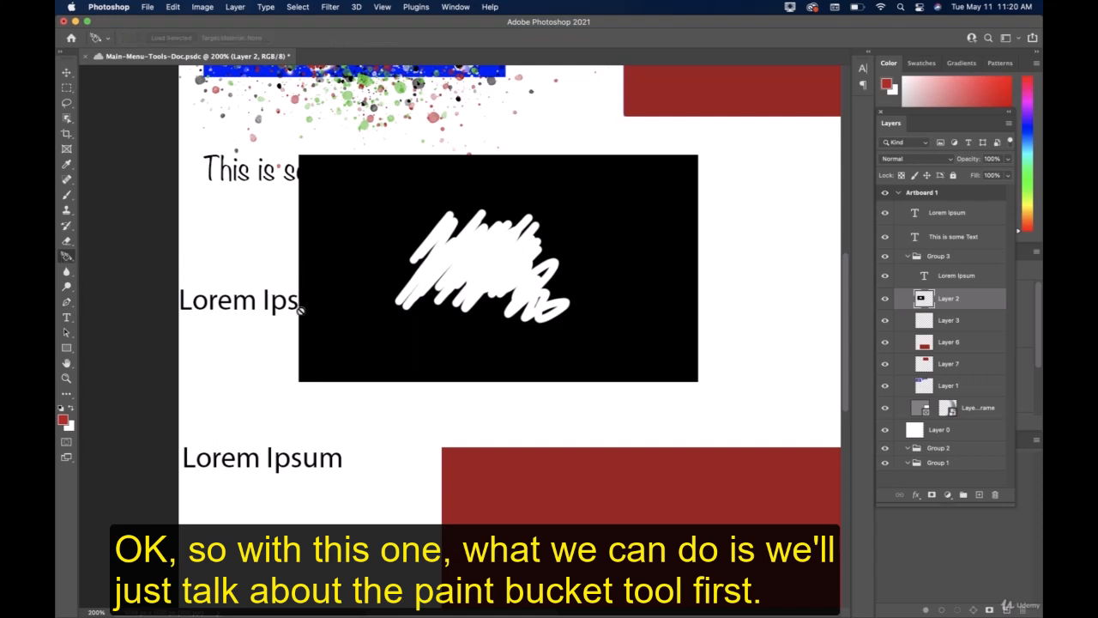
left_click(979, 495)
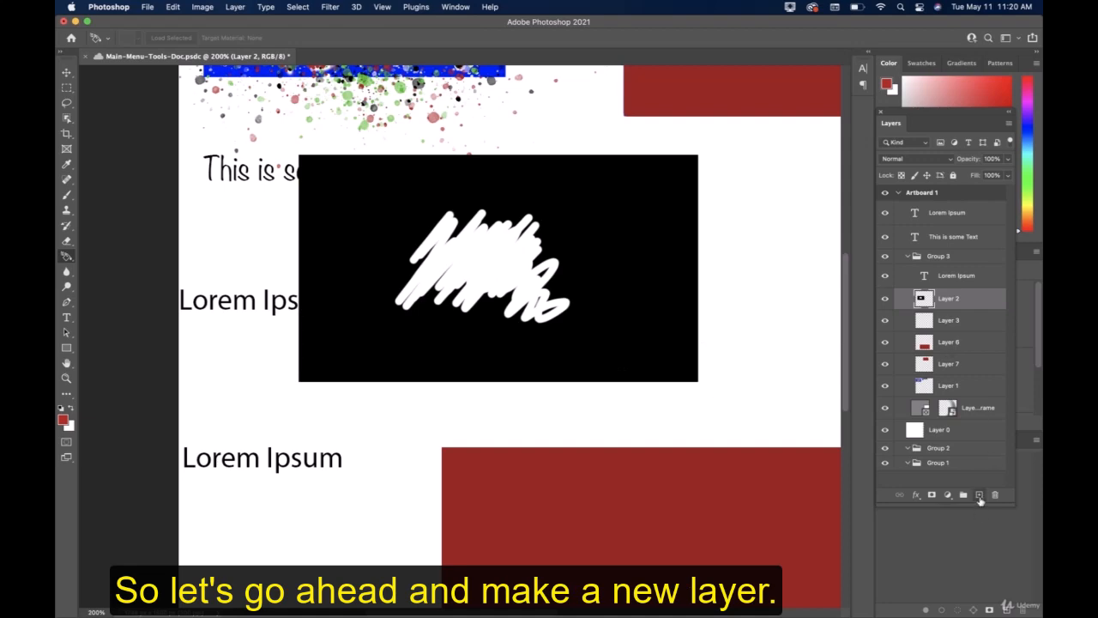
left_click_drag(949, 304, 933, 205)
scroll(666, 255, "up", 10)
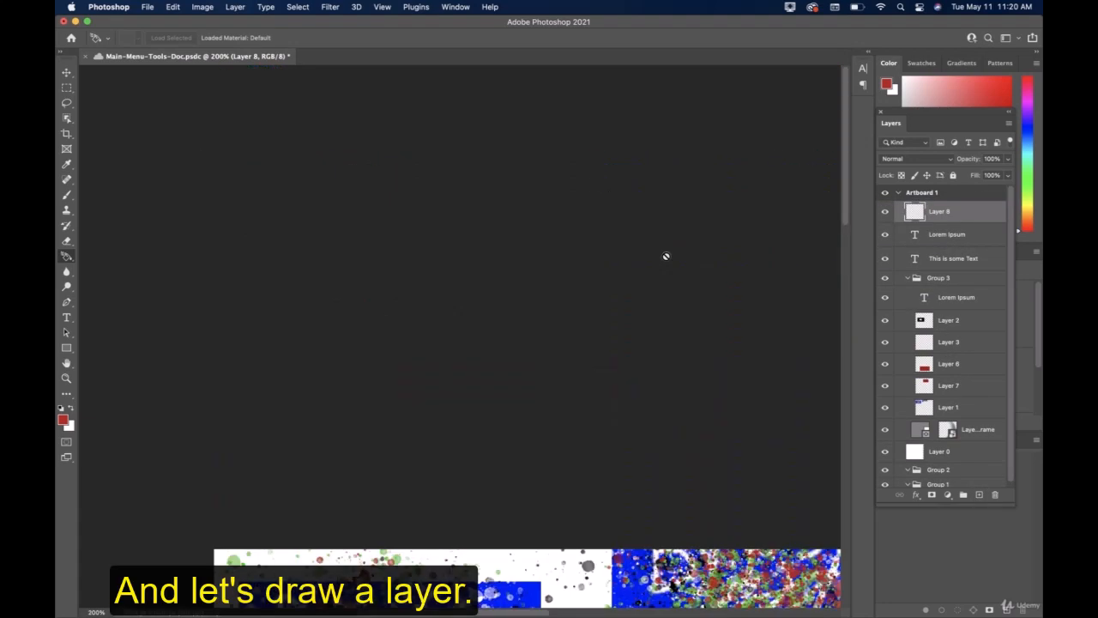
scroll(666, 255, "down", 6)
scroll(666, 255, "down", 5)
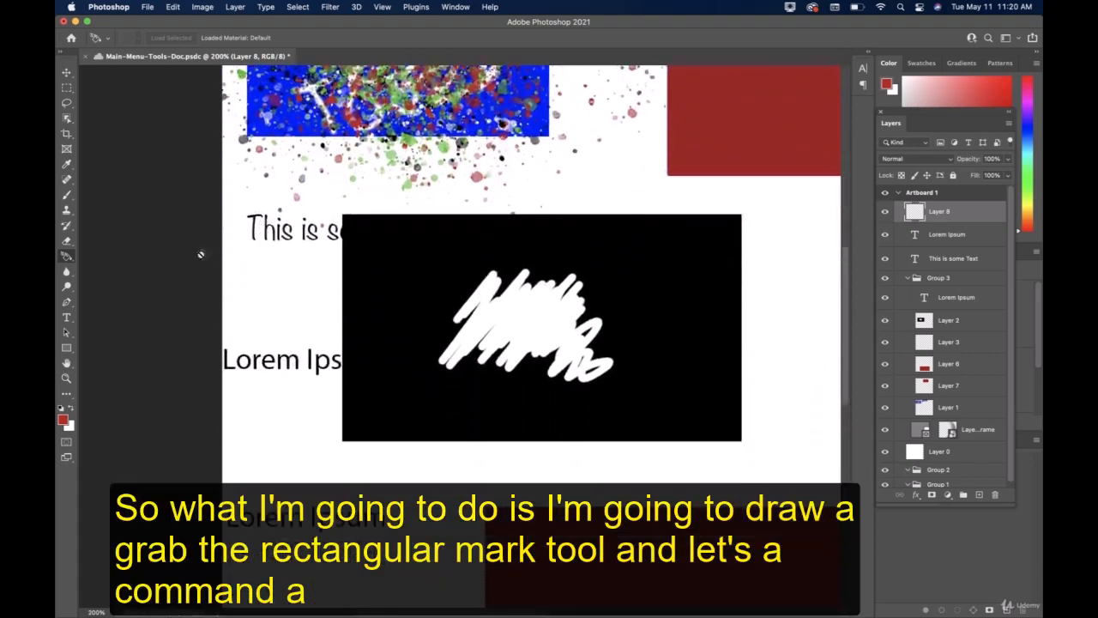
Select the whole canvas and fill the new top layer with the red foreground colour using the Paint Bucket tool.
left_click(67, 88)
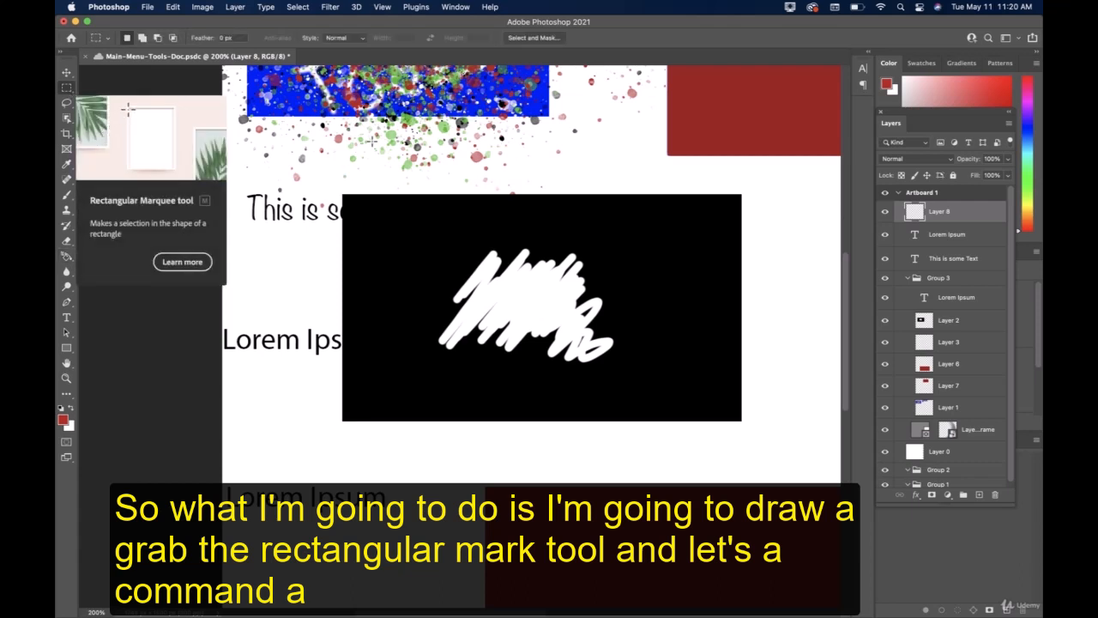
key("super+a")
scroll(416, 172, "up", 3)
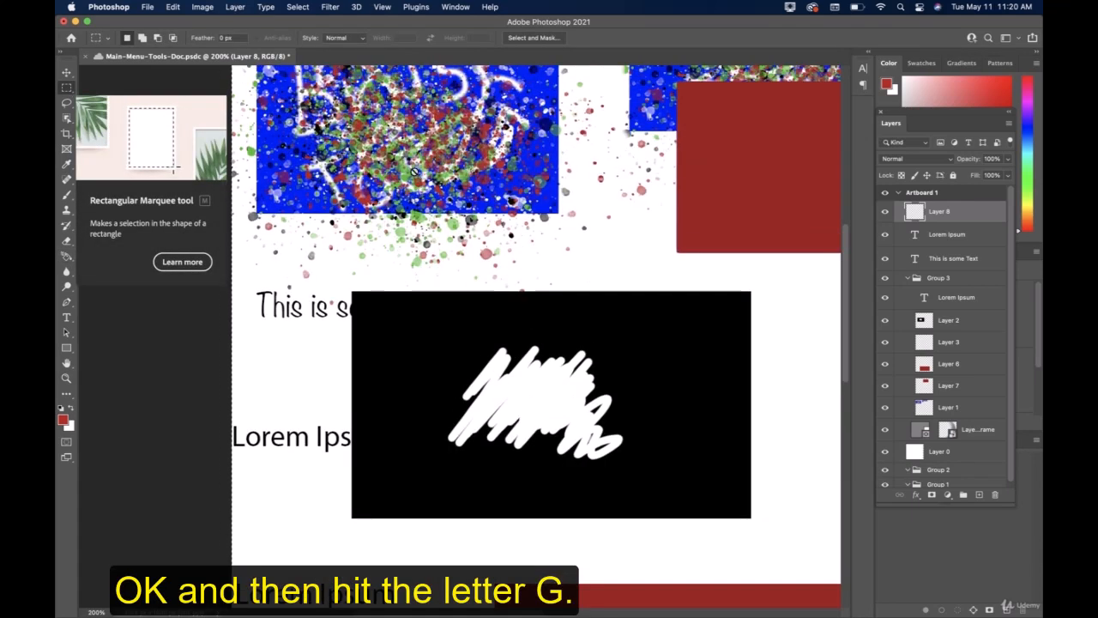
key("g")
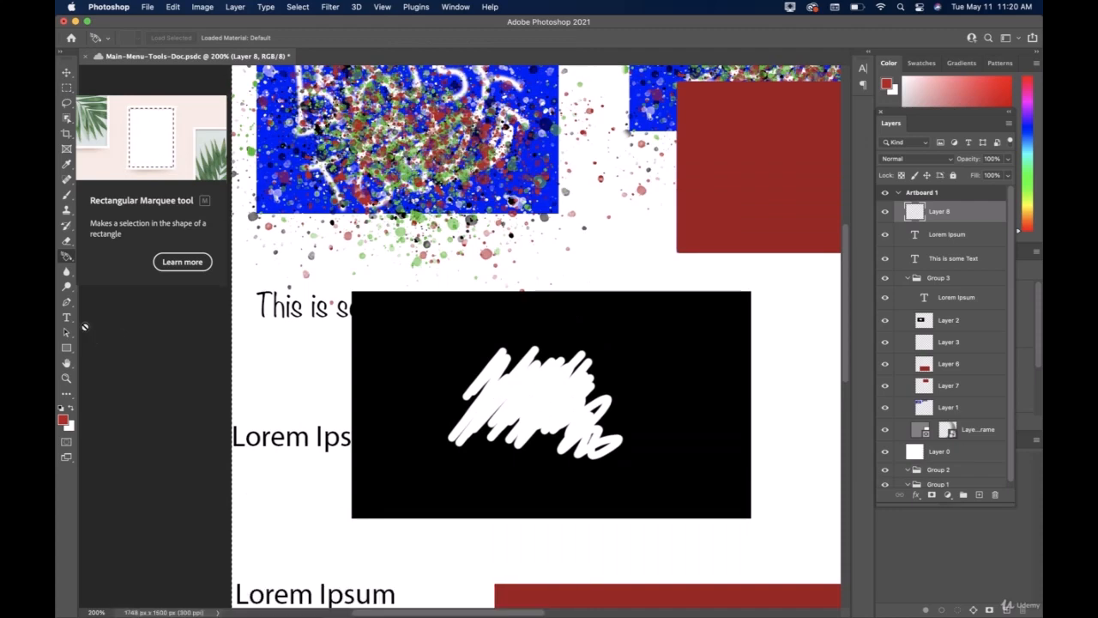
right_click(68, 256)
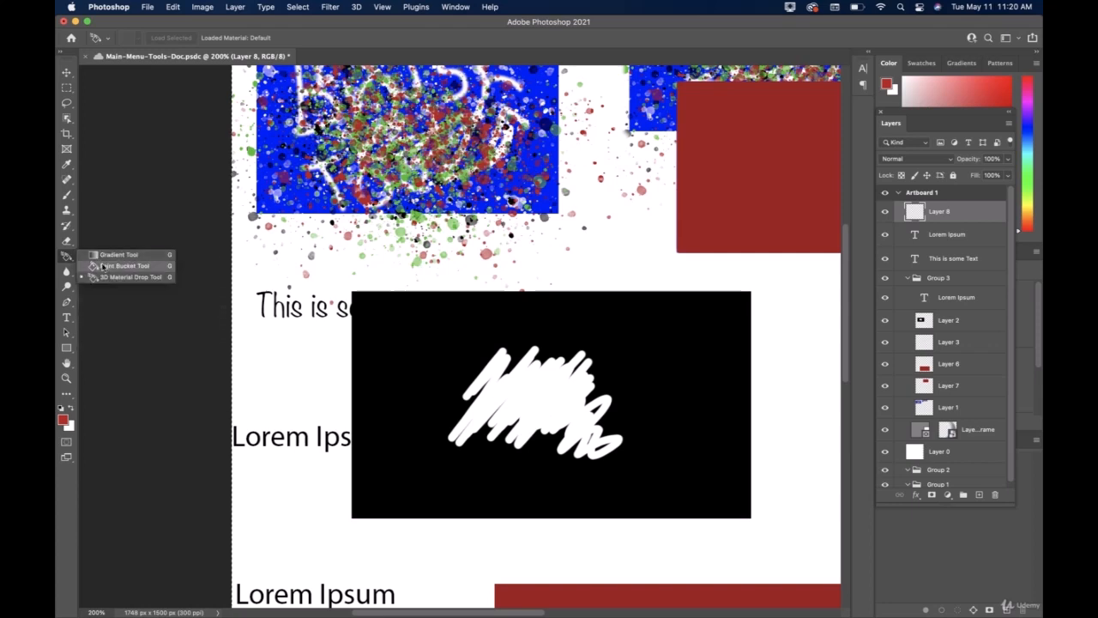
left_click(103, 265)
left_click(353, 277)
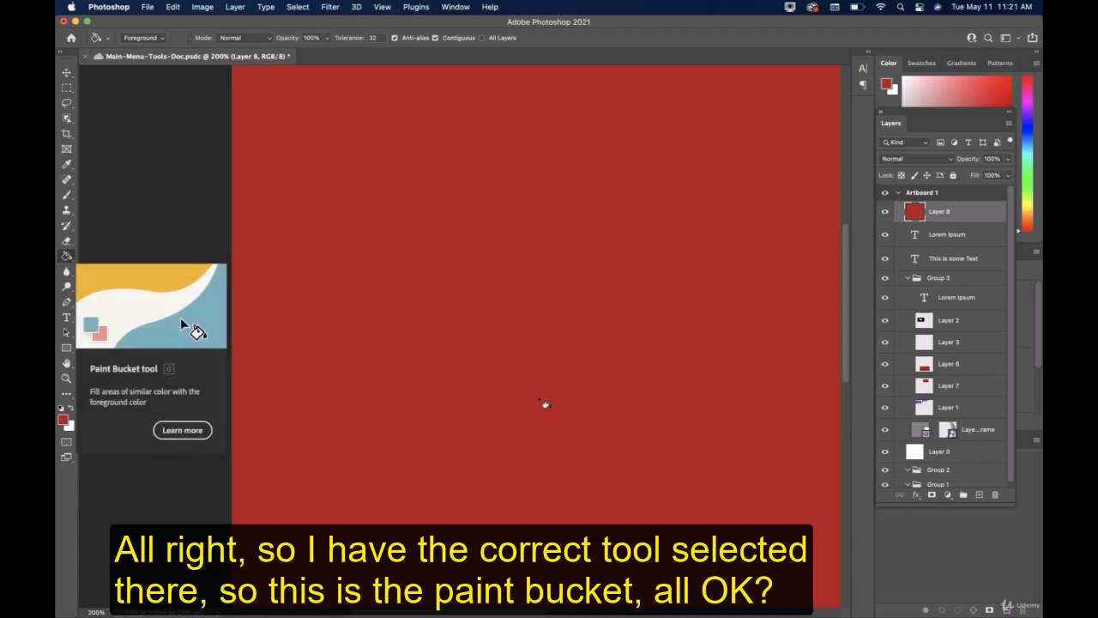
Apply the third Blues preset diagonally from upper left to lower right over Layer 8 with the Gradient tool, and save the document.
key("z")
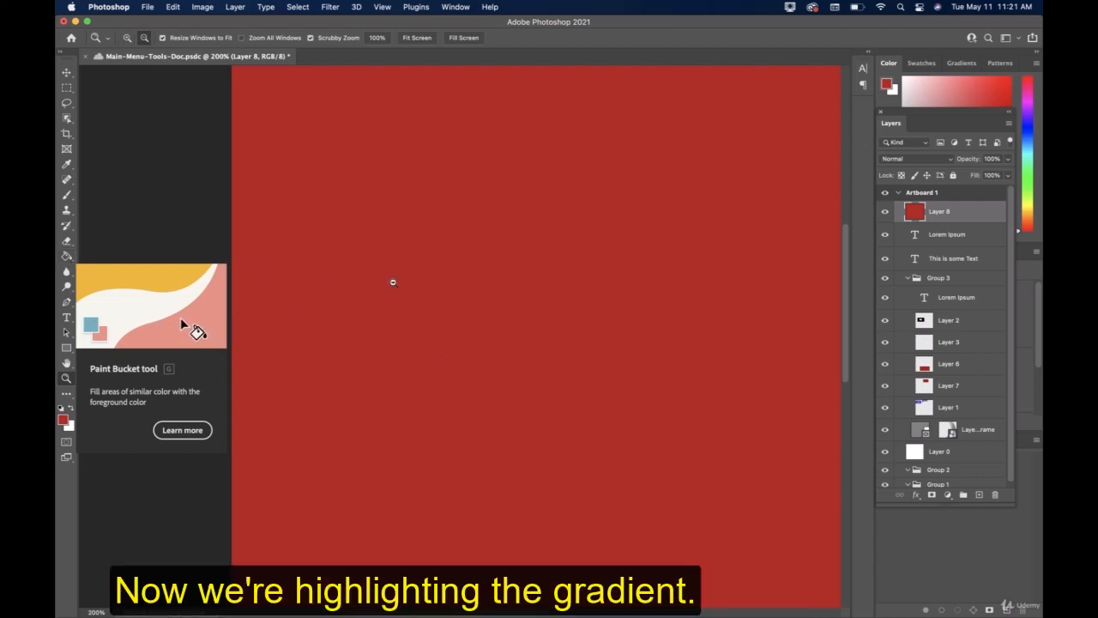
left_click(393, 282, "alt")
left_click_drag(478, 286, 391, 264)
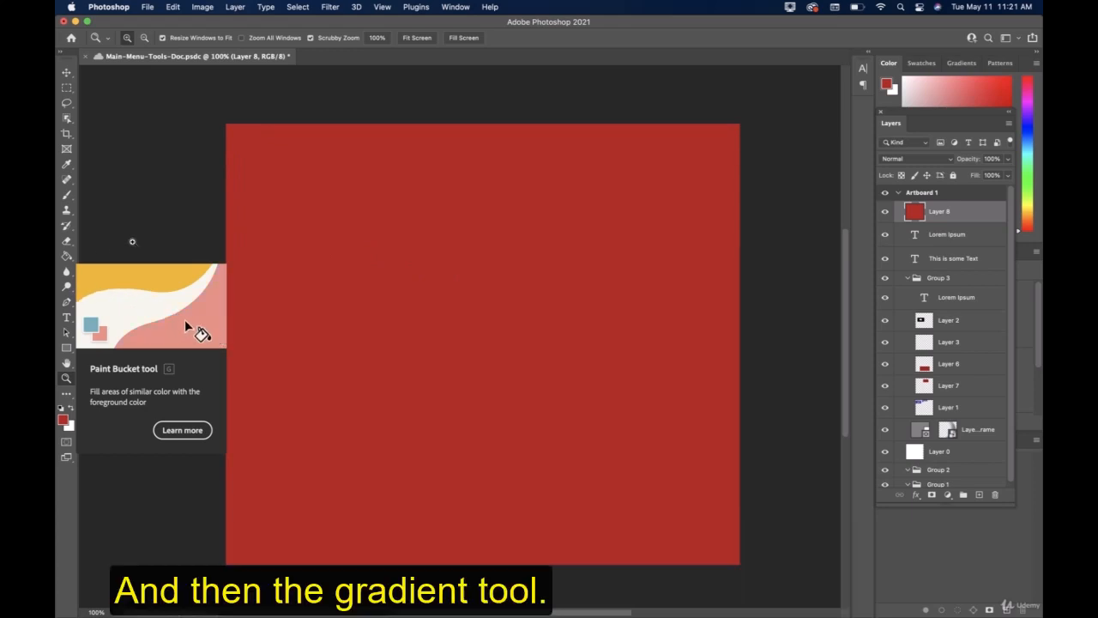
left_click(68, 256)
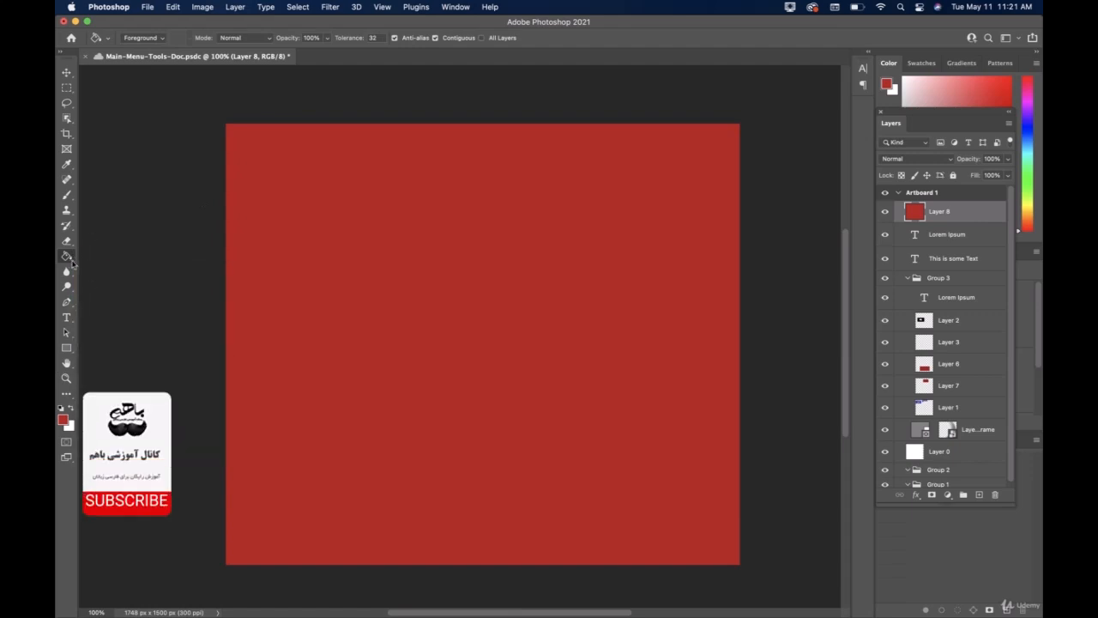
right_click(73, 262)
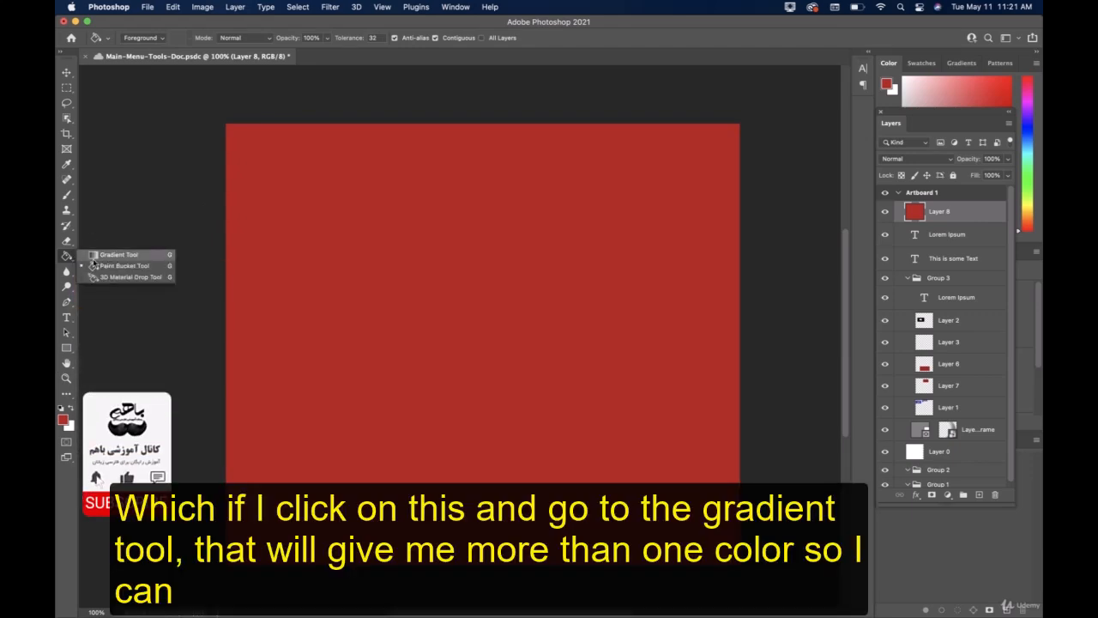
left_click(100, 259)
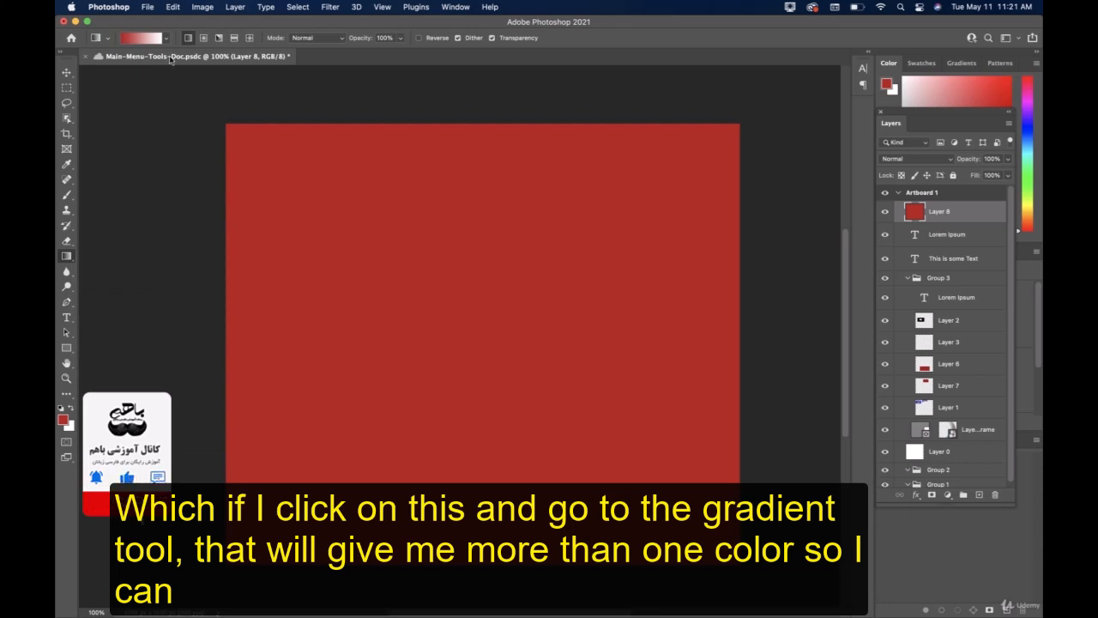
left_click(167, 38)
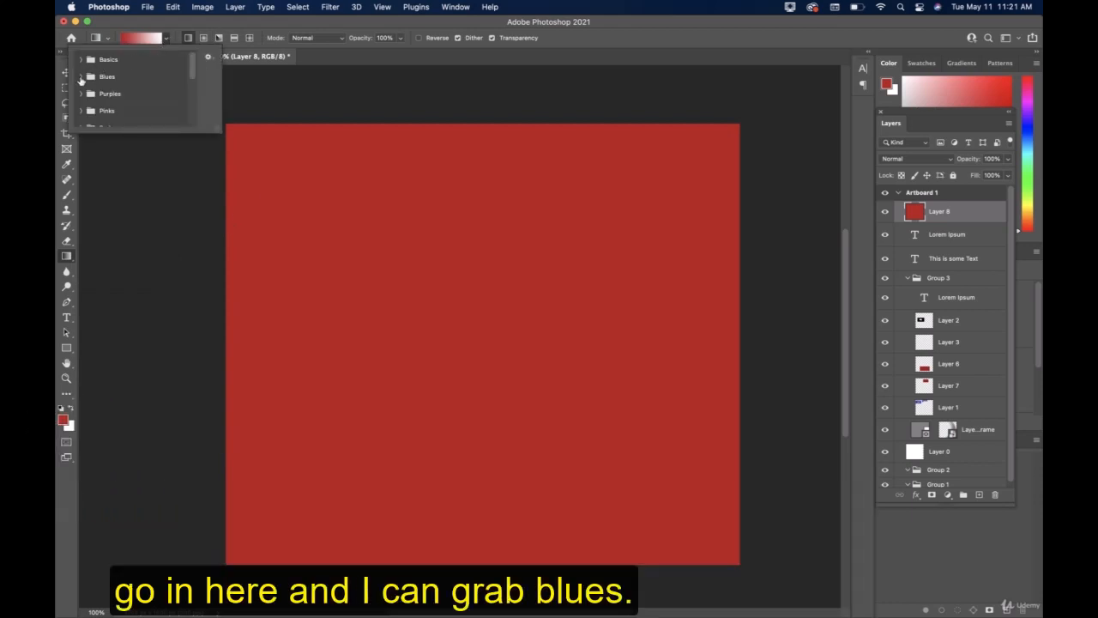
left_click(81, 77)
left_click(133, 95)
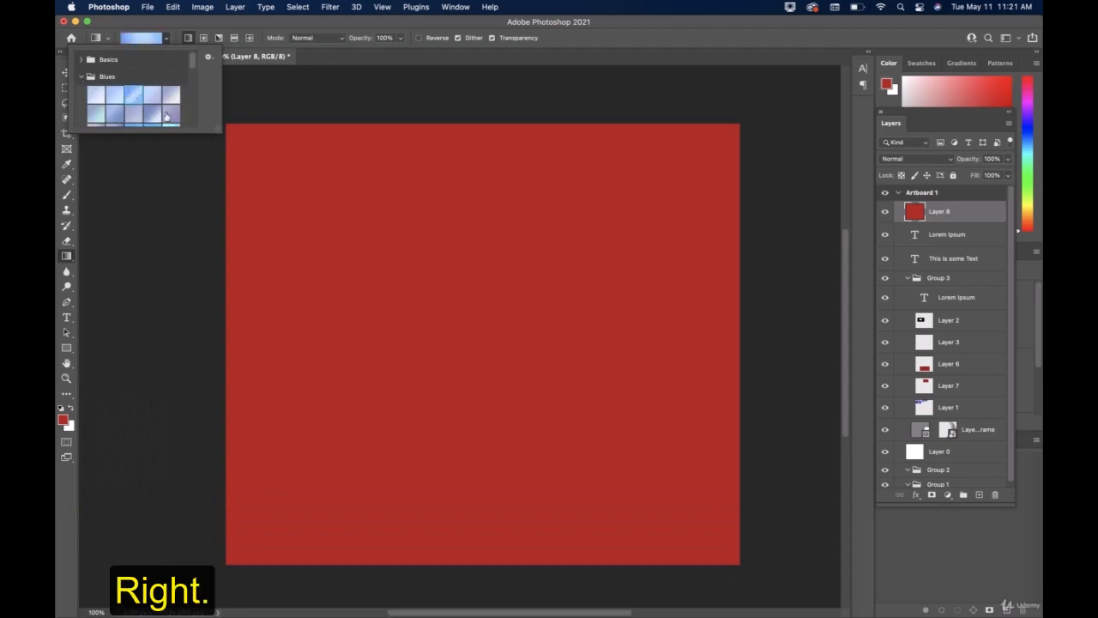
left_click_drag(251, 155, 707, 484)
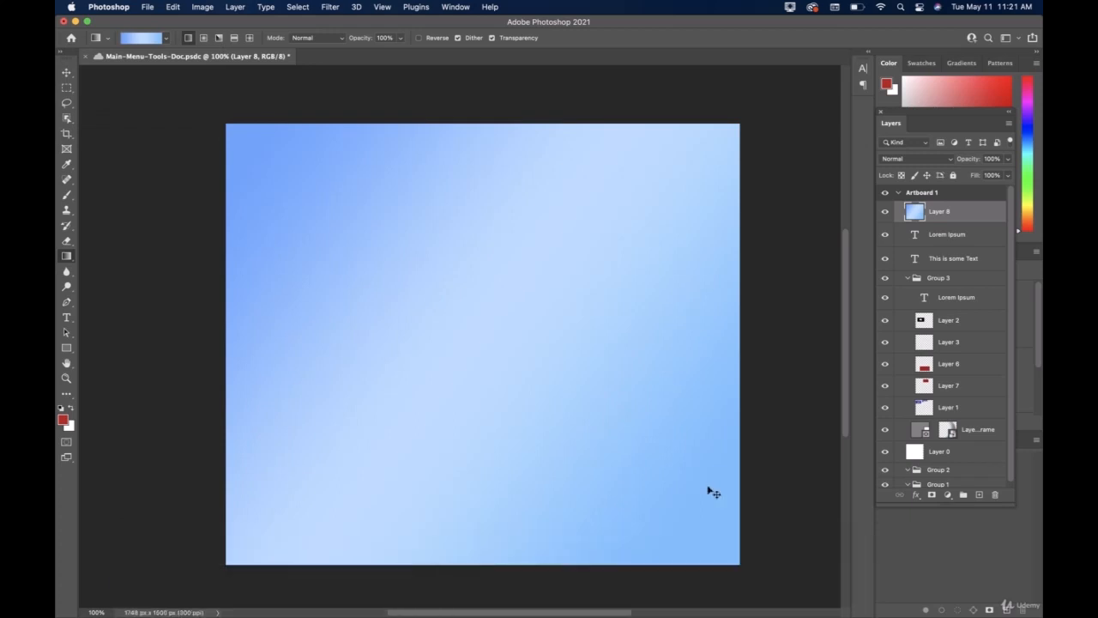
key("super+s")
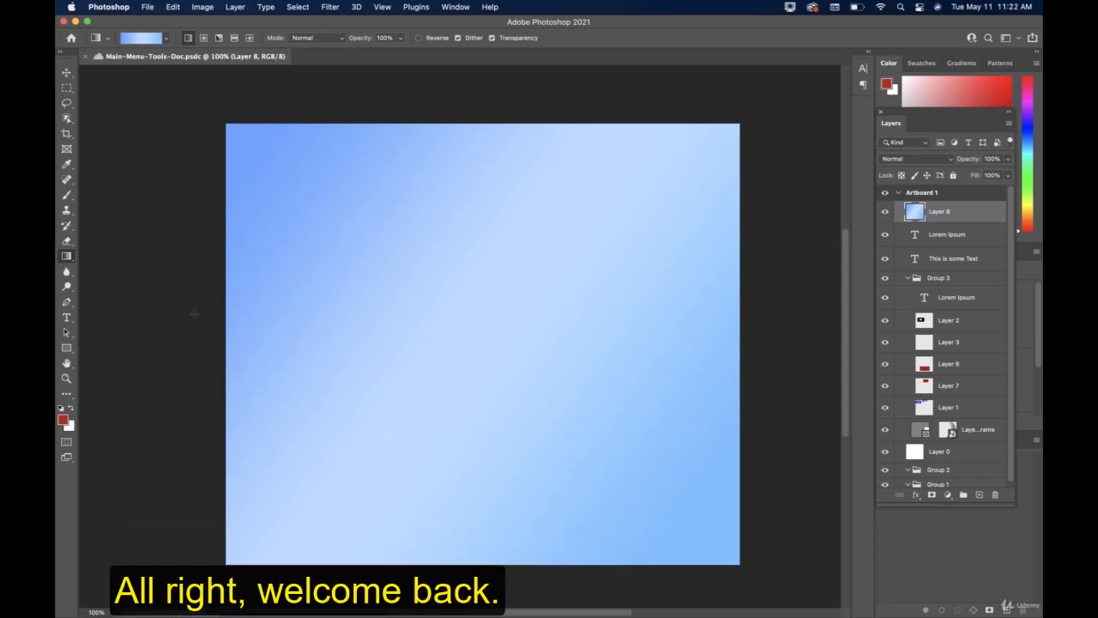
Create a new layer above Layer 8 and draw a rectangular marquee selection slightly above the middle of the artboard.
left_click(71, 271)
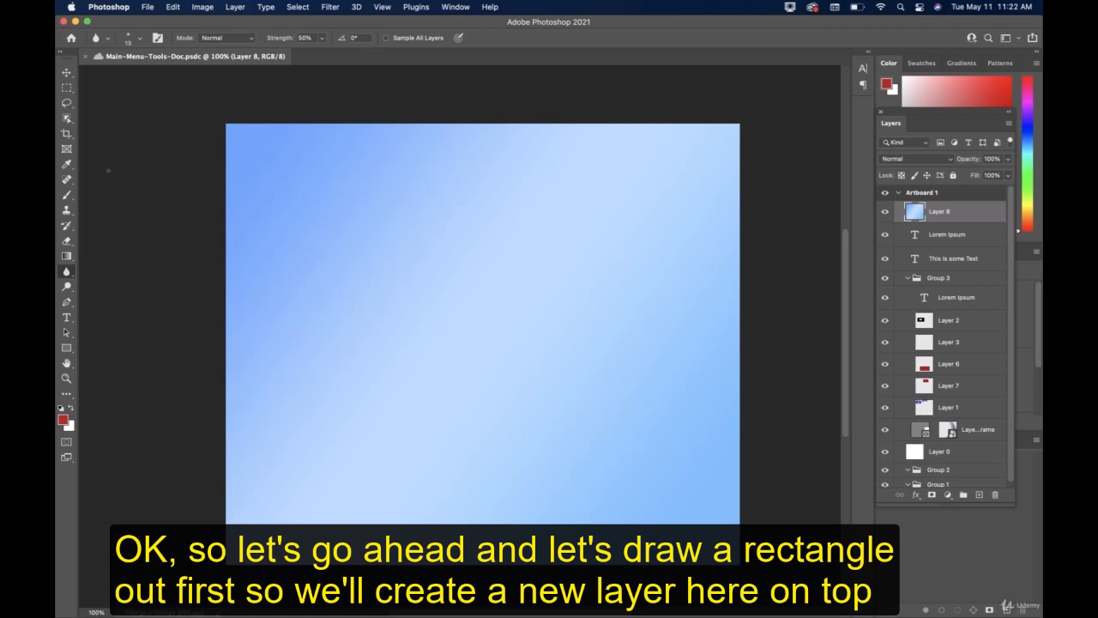
left_click(67, 87)
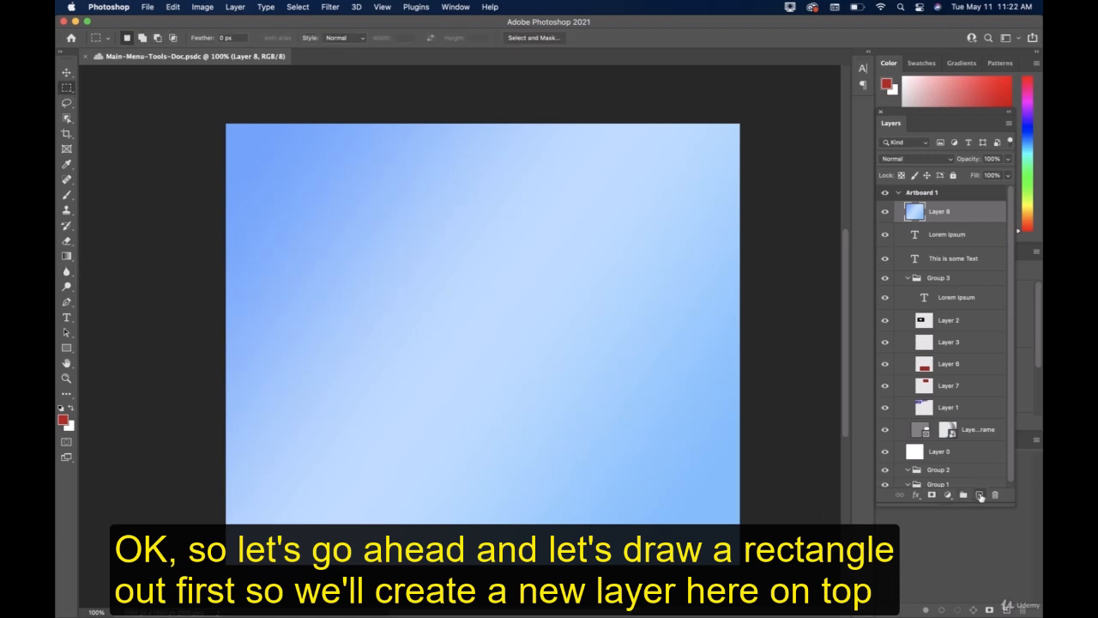
left_click(980, 496)
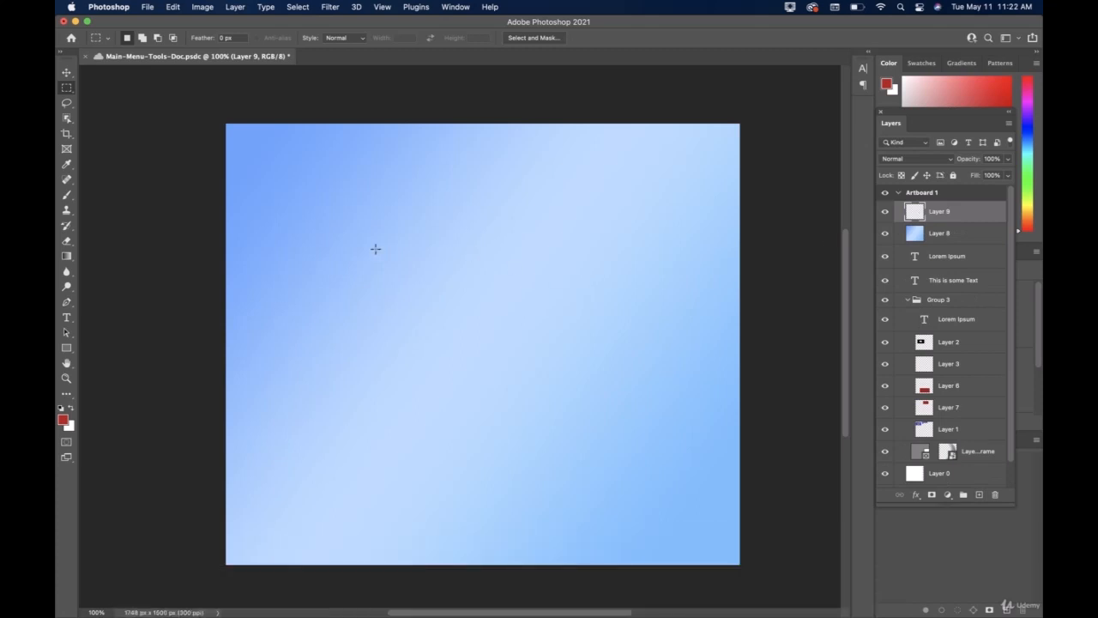
left_click_drag(366, 238, 548, 350)
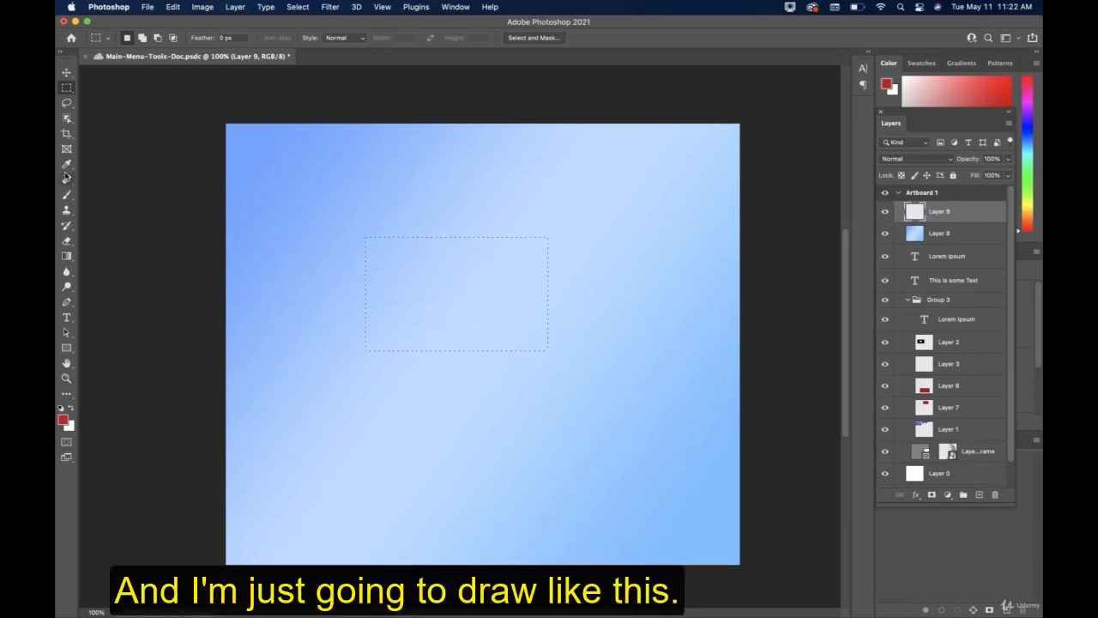
Fill the rectangular selection on Layer 9 with the red foreground colour using the Paint Bucket tool, deselect it, and save the document.
left_click(67, 256)
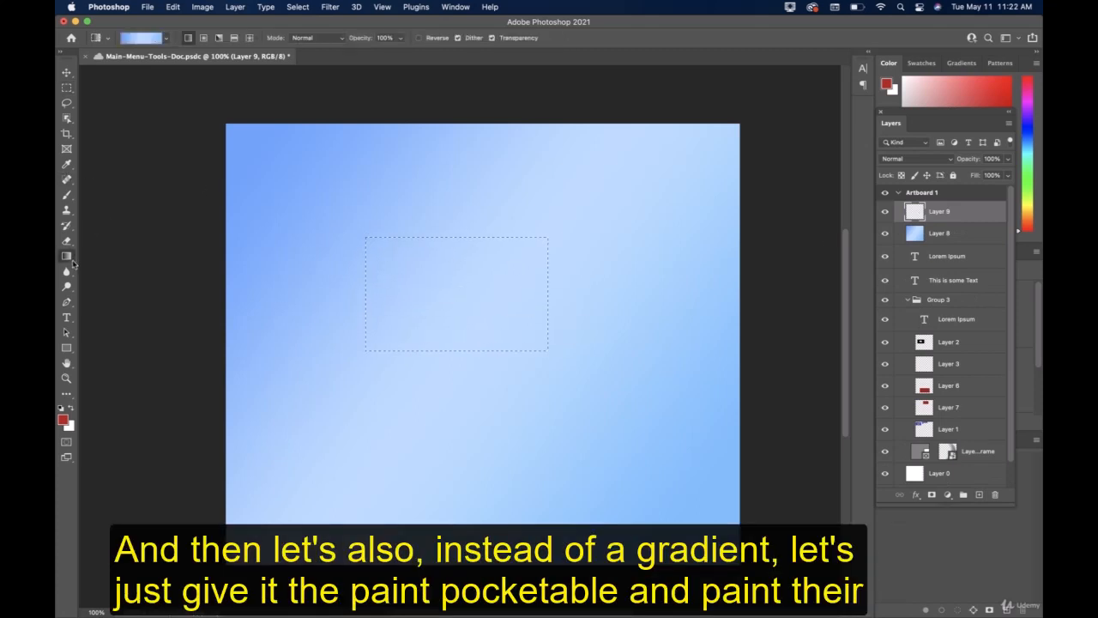
left_click(101, 268)
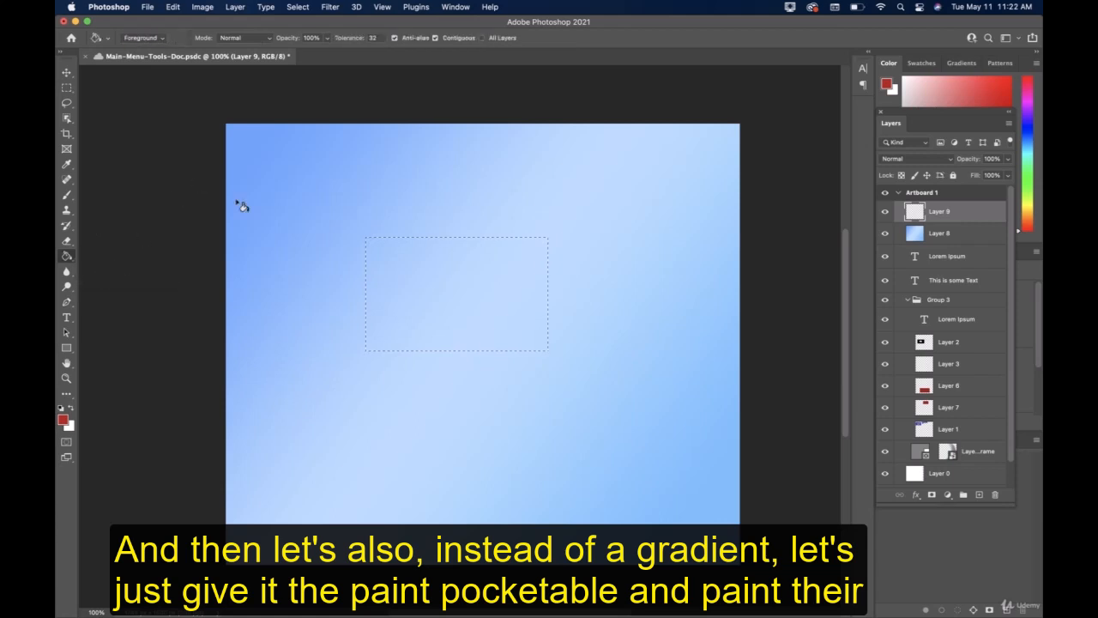
left_click(431, 276)
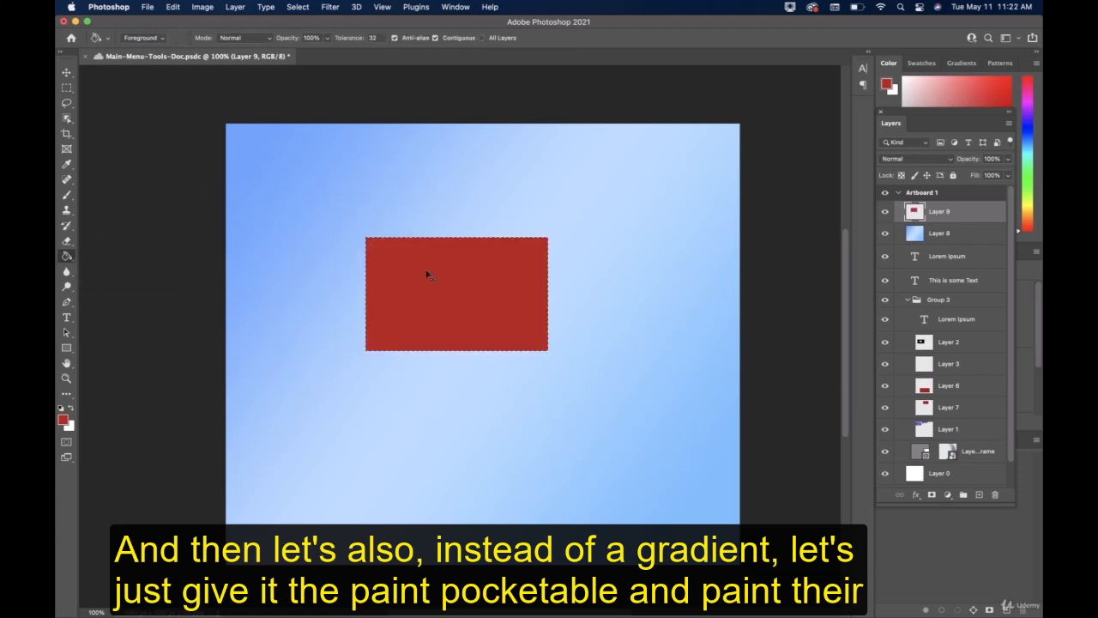
key("super+d")
key("super+s")
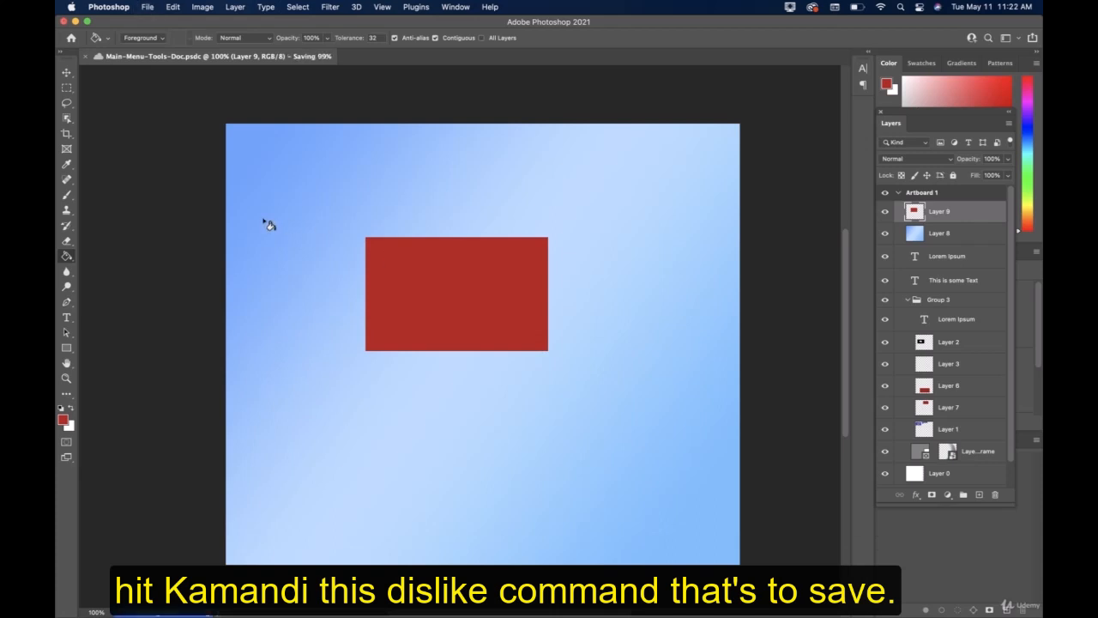
Blur the red rectangle's upper left area with the Blur tool at a brush size of 201 px, and save the document.
left_click(68, 274)
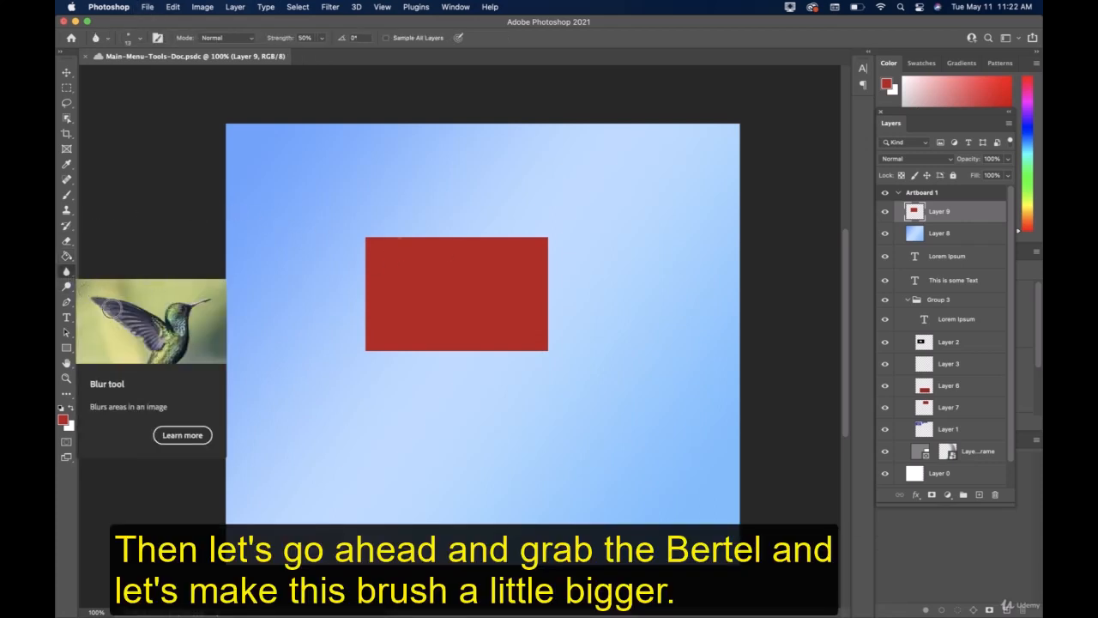
left_click(141, 40)
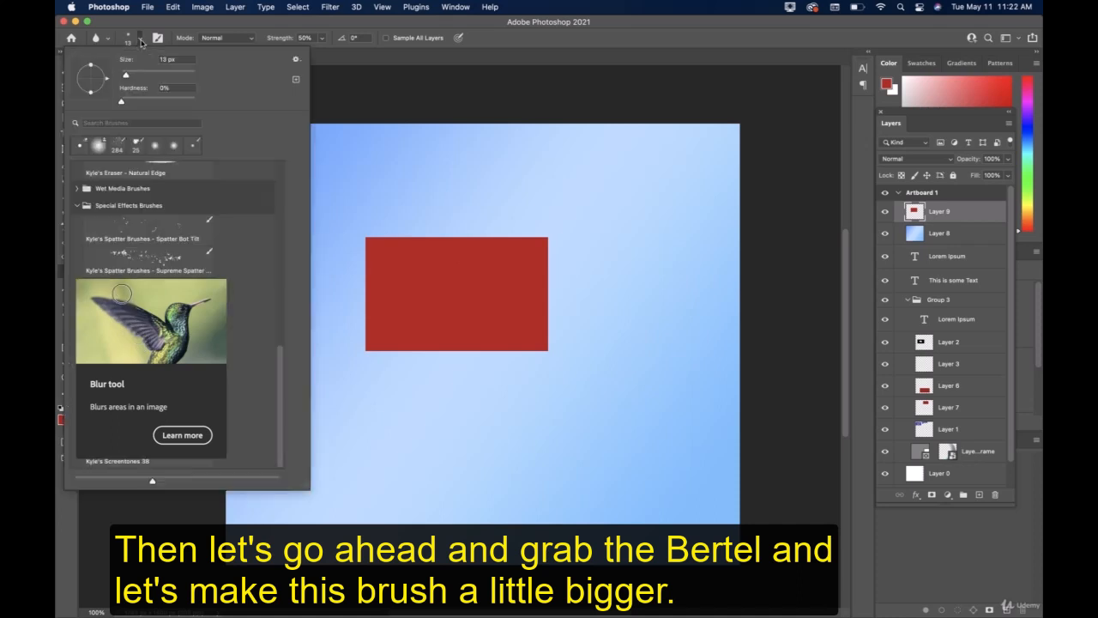
left_click_drag(126, 75, 139, 75)
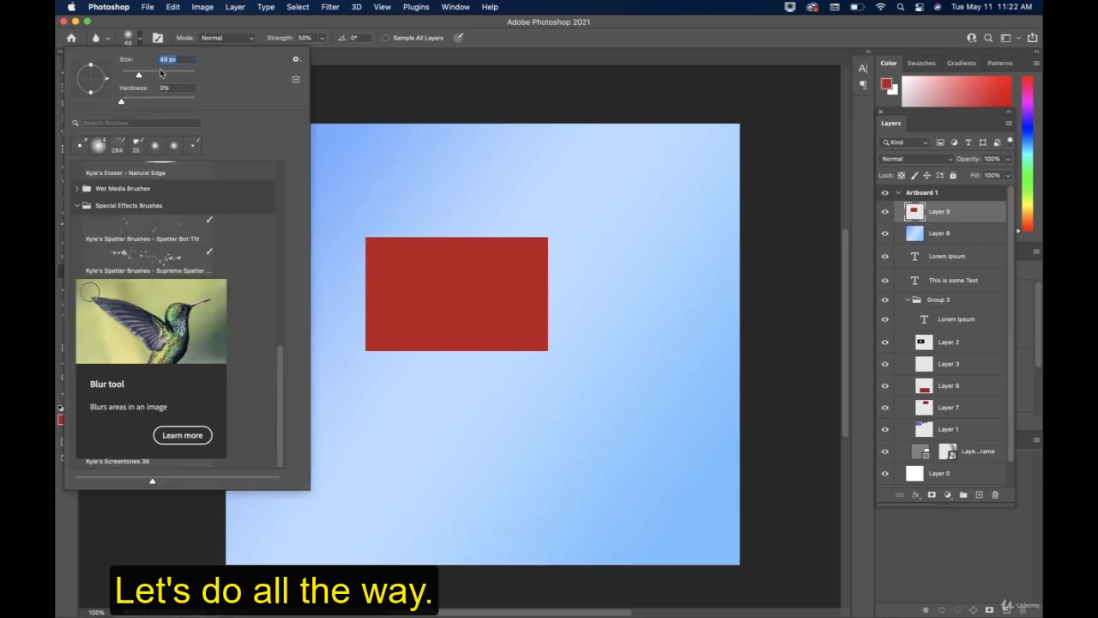
mouse_move(160, 72)
left_mouse_down()
mouse_move(211, 77)
mouse_move(177, 79)
left_mouse_up()
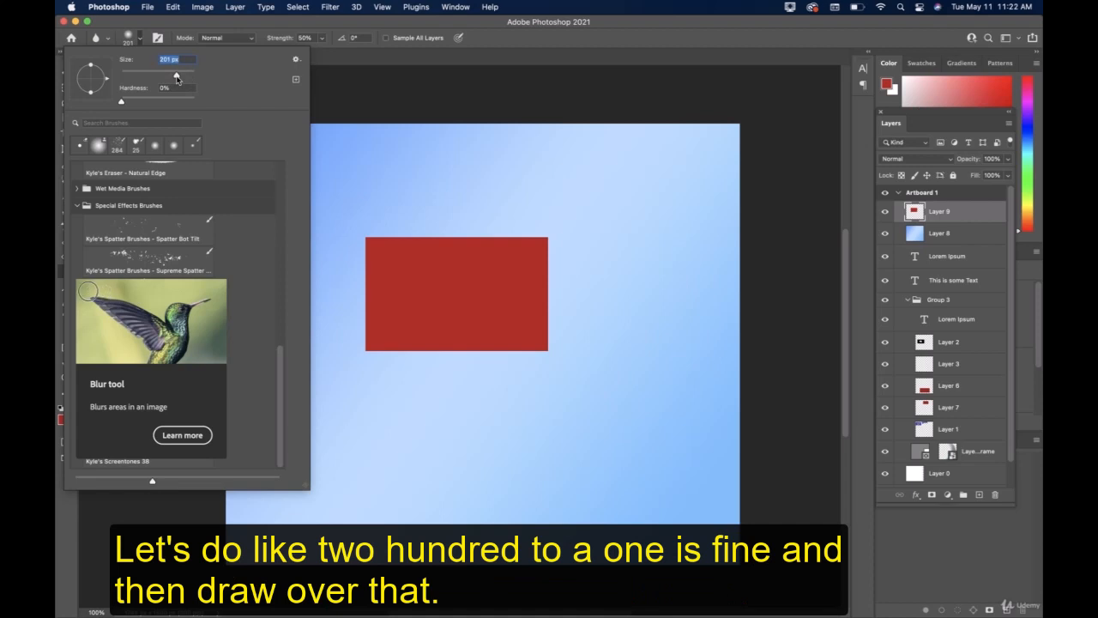
mouse_move(385, 242)
left_mouse_down()
mouse_move(456, 252)
mouse_move(369, 243)
mouse_move(526, 251)
mouse_move(540, 346)
mouse_move(406, 348)
mouse_move(368, 337)
mouse_move(381, 266)
left_mouse_up()
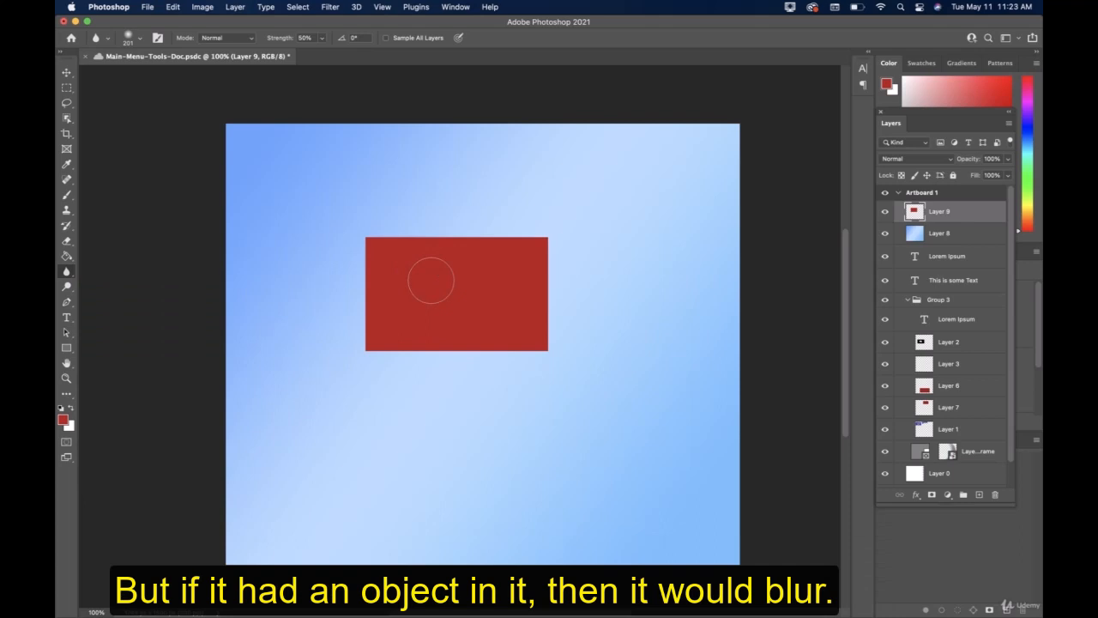
key("super+s")
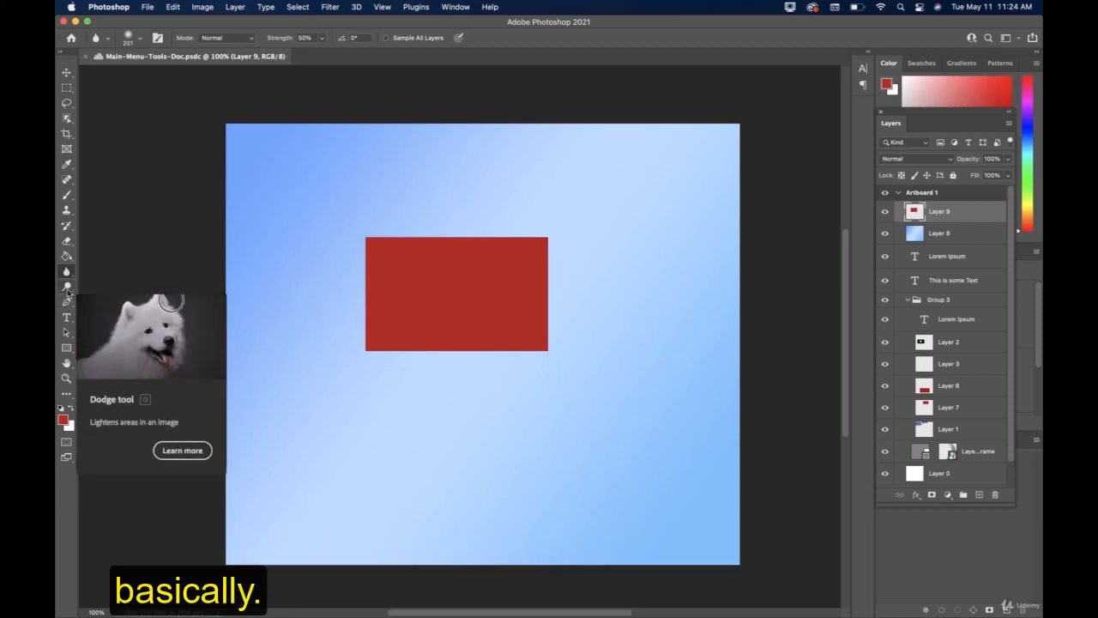
Lighten parts of the red rectangle with several freehand Dodge tool strokes across its middle and left side.
left_click(67, 290)
left_click_drag(487, 248, 432, 277)
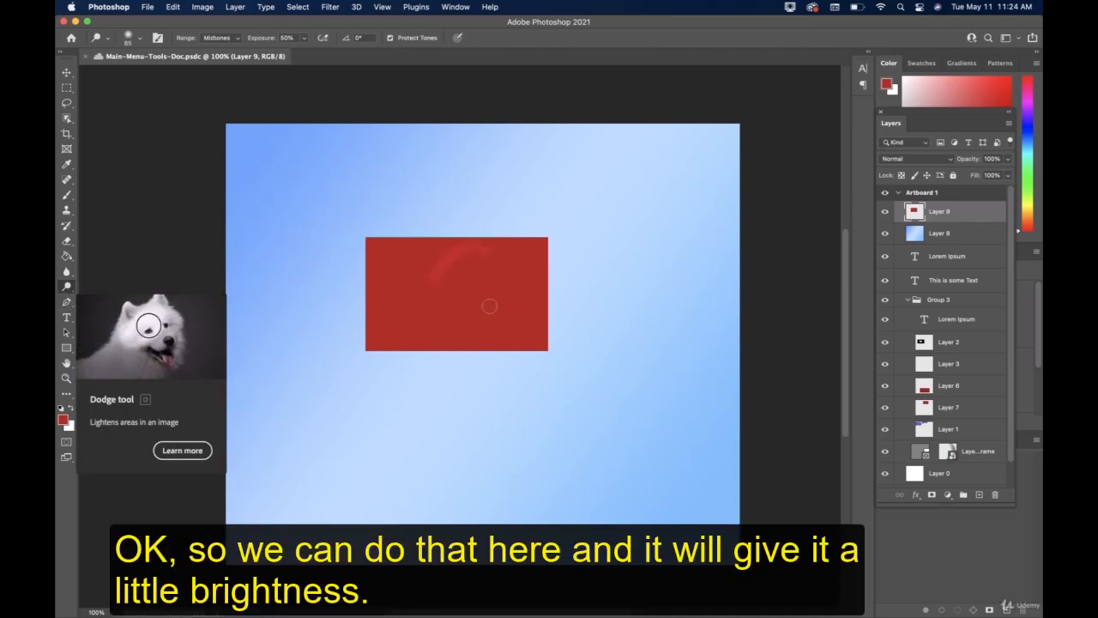
mouse_move(489, 306)
left_mouse_down()
mouse_move(473, 285)
mouse_move(450, 292)
mouse_move(488, 282)
mouse_move(450, 267)
mouse_move(477, 226)
mouse_move(480, 258)
mouse_move(472, 269)
mouse_move(480, 257)
mouse_move(462, 267)
mouse_move(457, 257)
mouse_move(469, 298)
mouse_move(453, 330)
mouse_move(442, 315)
mouse_move(435, 339)
mouse_move(434, 309)
mouse_move(421, 342)
mouse_move(413, 322)
mouse_move(386, 345)
left_mouse_up()
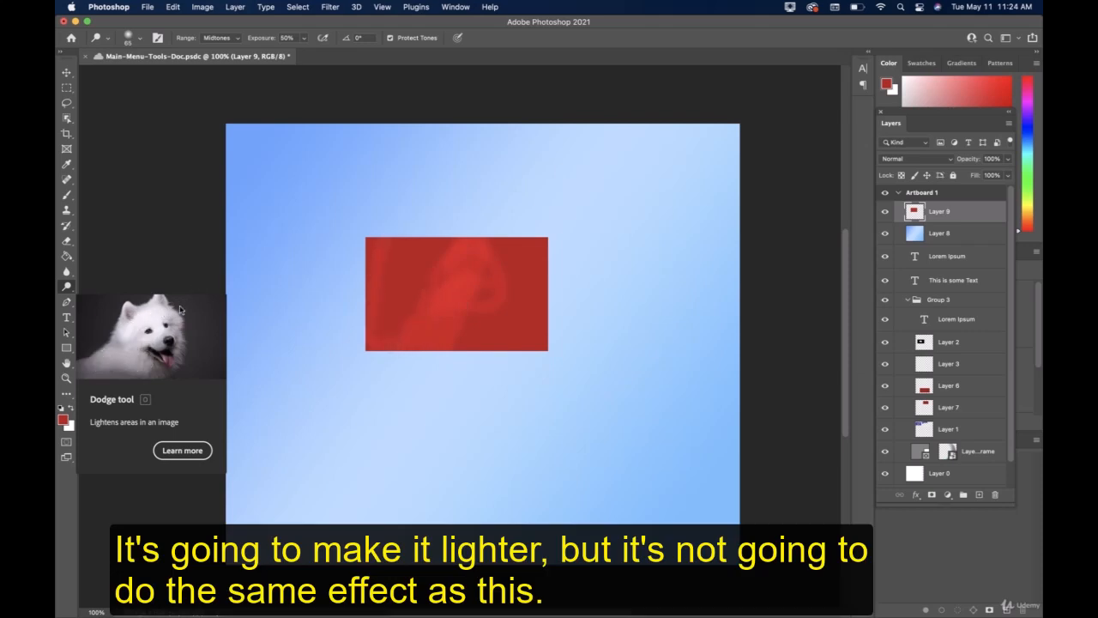
Lighten the whole rectangle to near white with the Dodge tool at a brush size of 5000 px, and save the document.
left_click(138, 42)
left_click_drag(167, 77, 226, 78)
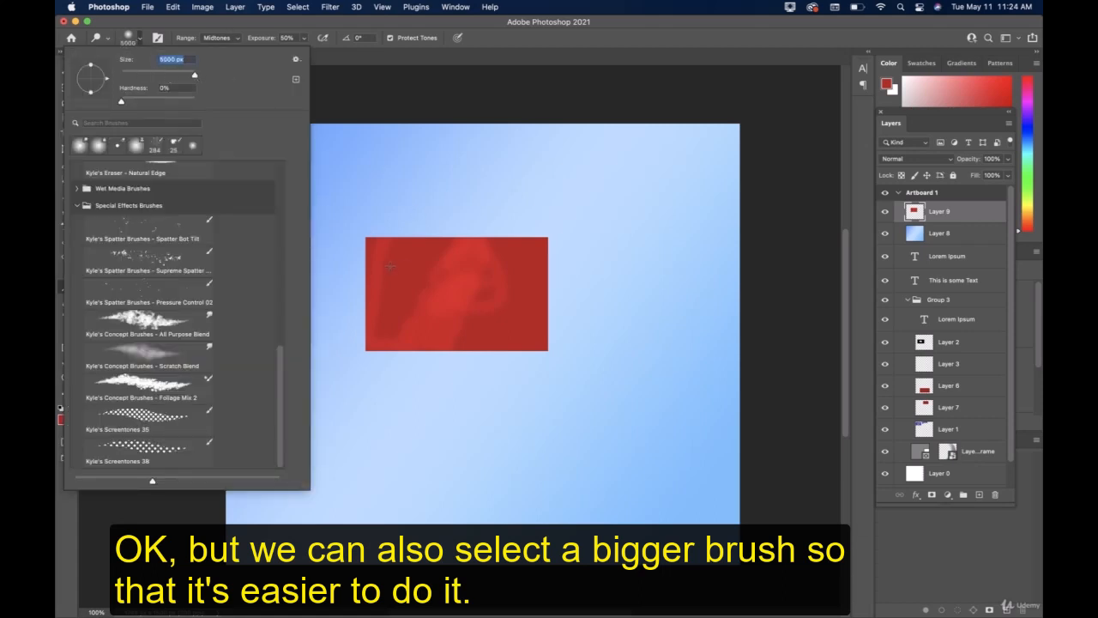
left_click(420, 262)
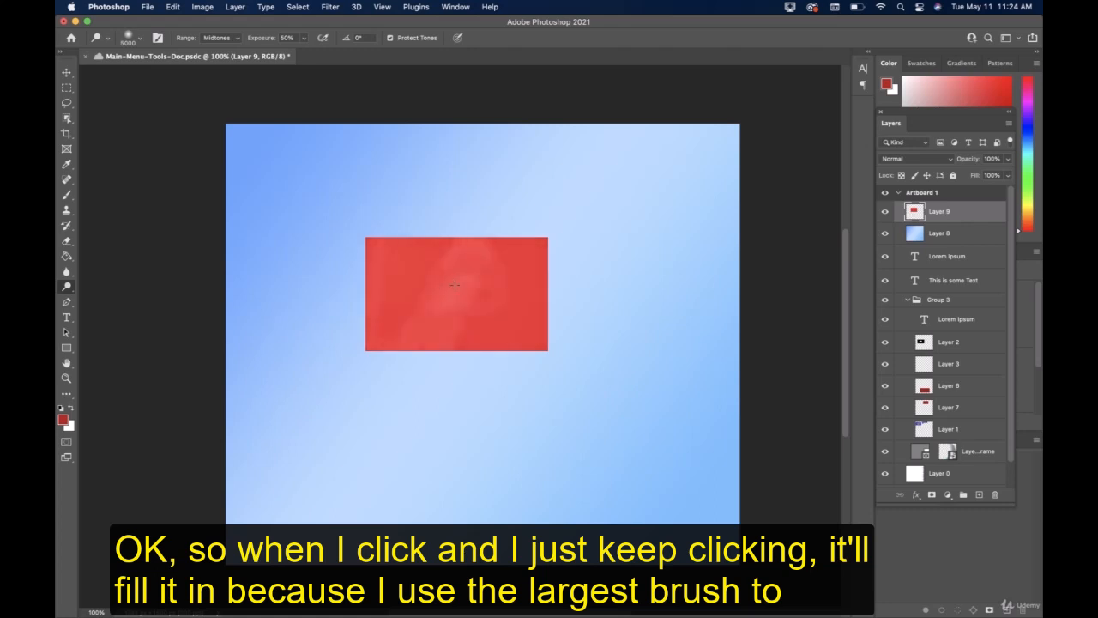
left_click(429, 272)
left_click(430, 273)
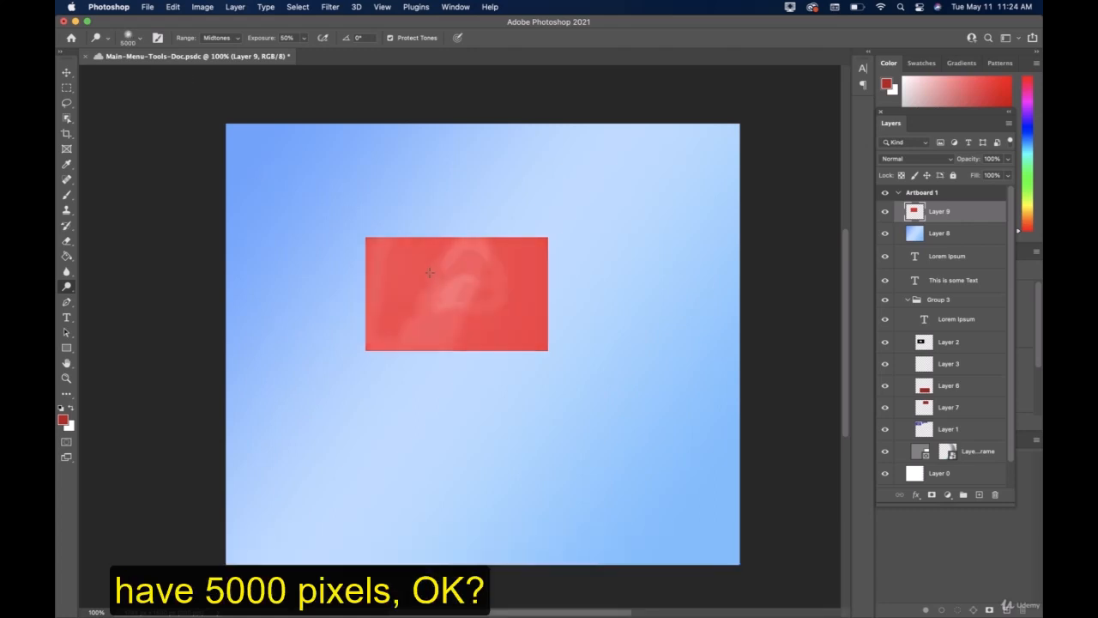
left_click_drag(465, 268, 482, 309)
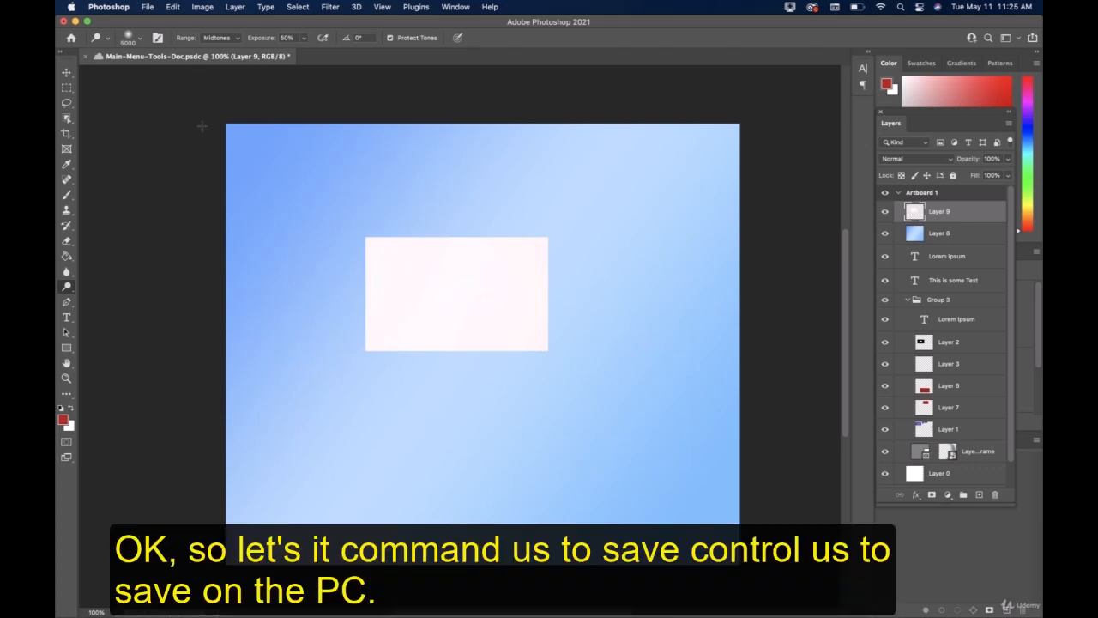
key("super+s")
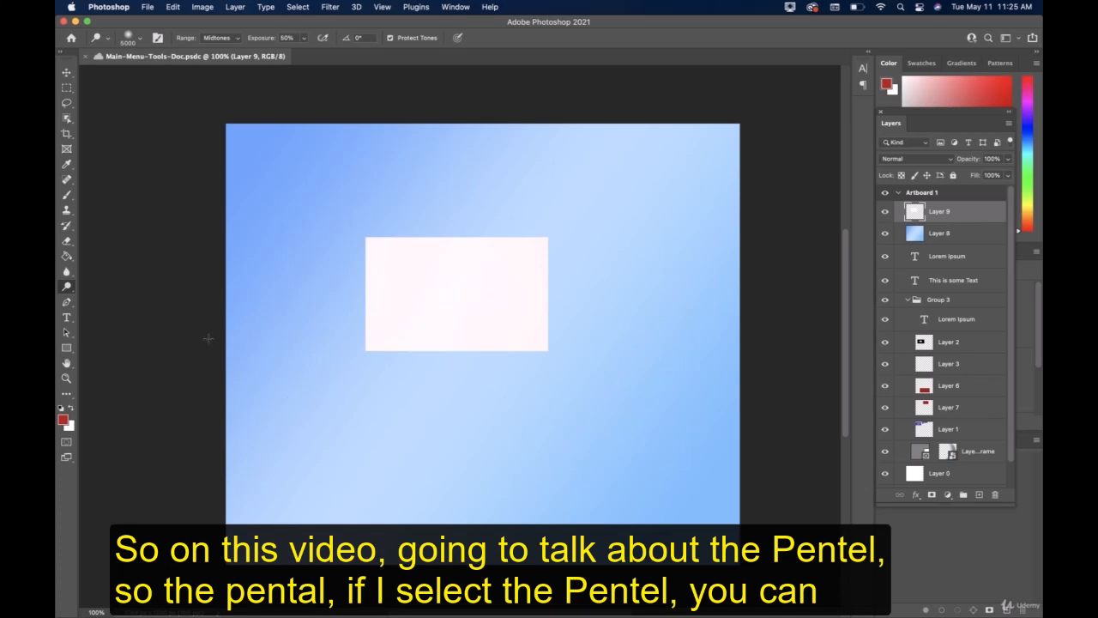
Trace the pale rectangle's four corners with the Pen tool, closing the path at its lower left starting point.
left_click(67, 302)
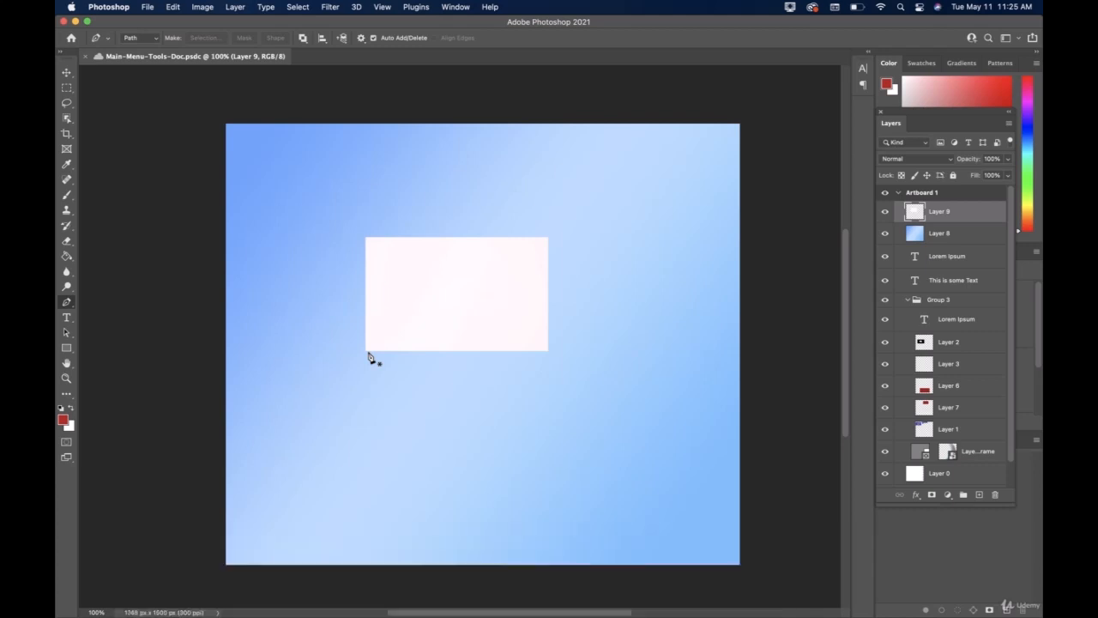
left_click(368, 353)
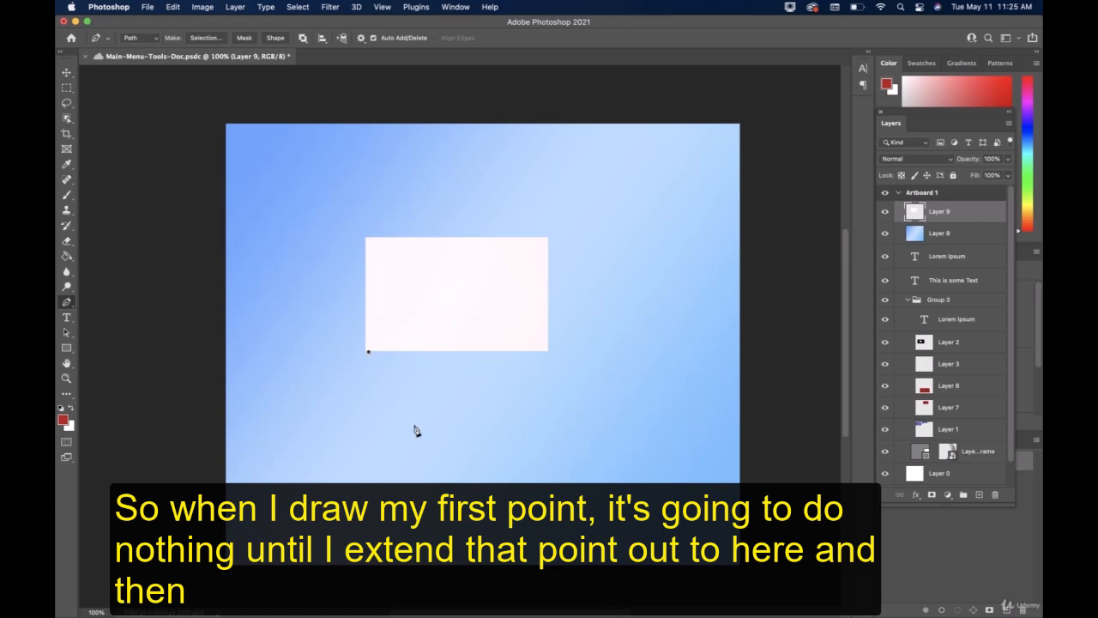
left_click(546, 351)
left_click(547, 240)
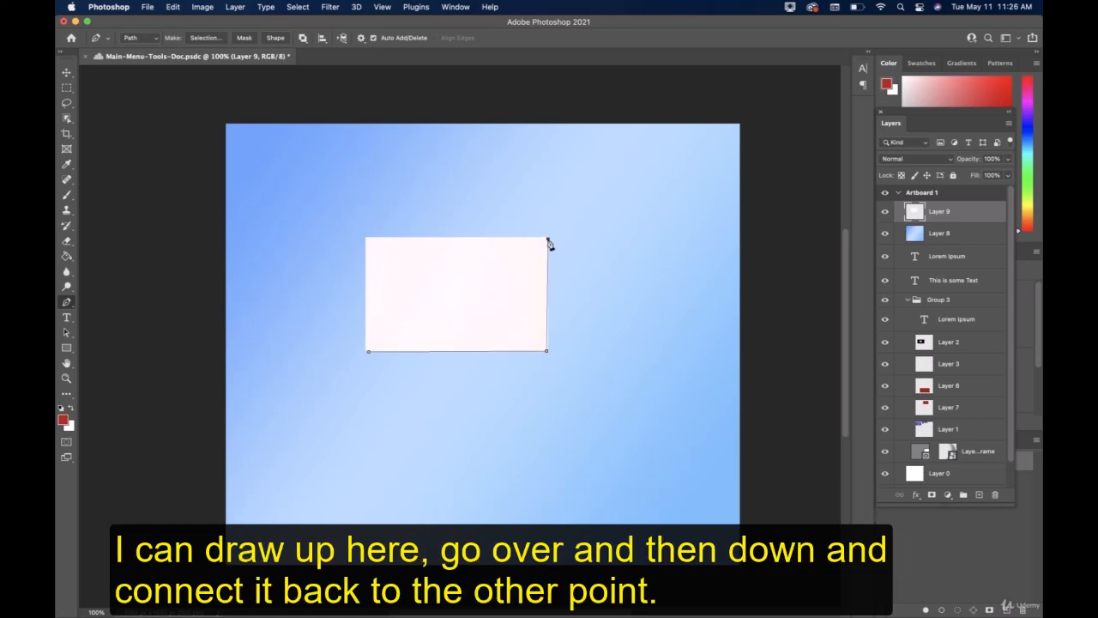
left_click(366, 240)
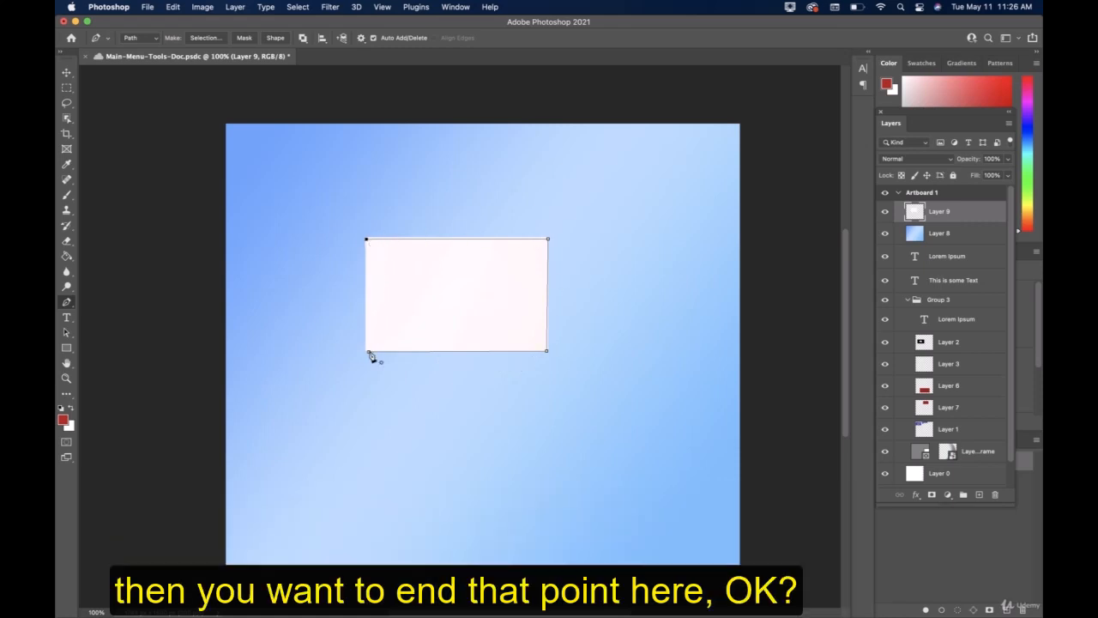
left_click(368, 351)
Delete the anchor points of the path around the rectangle one by one, beginning with the lower left corner.
left_click(369, 352)
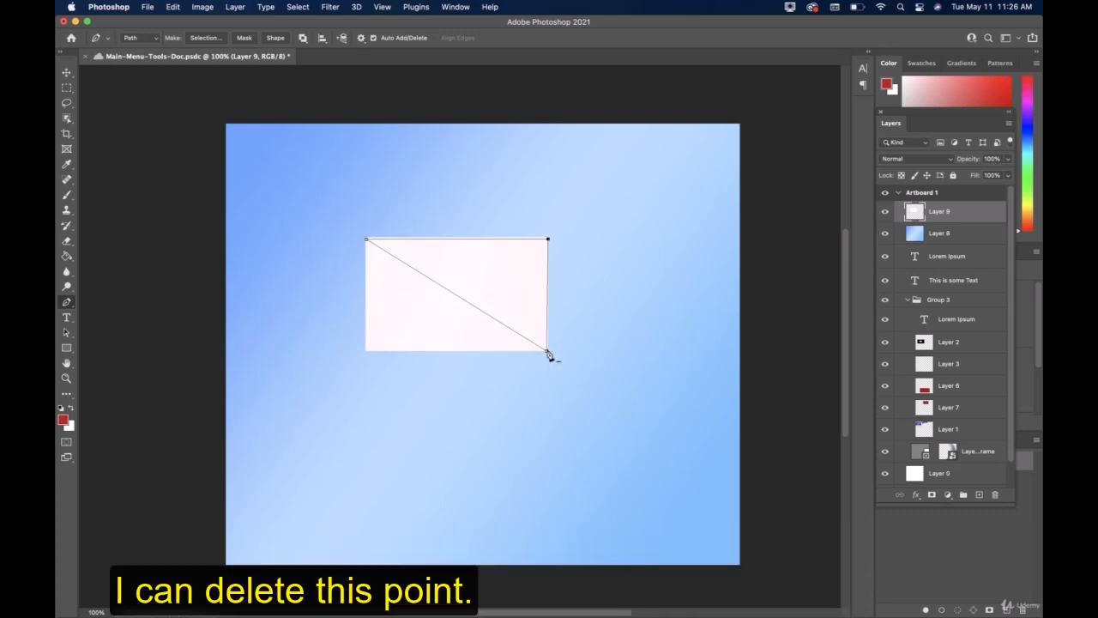
left_click(549, 353)
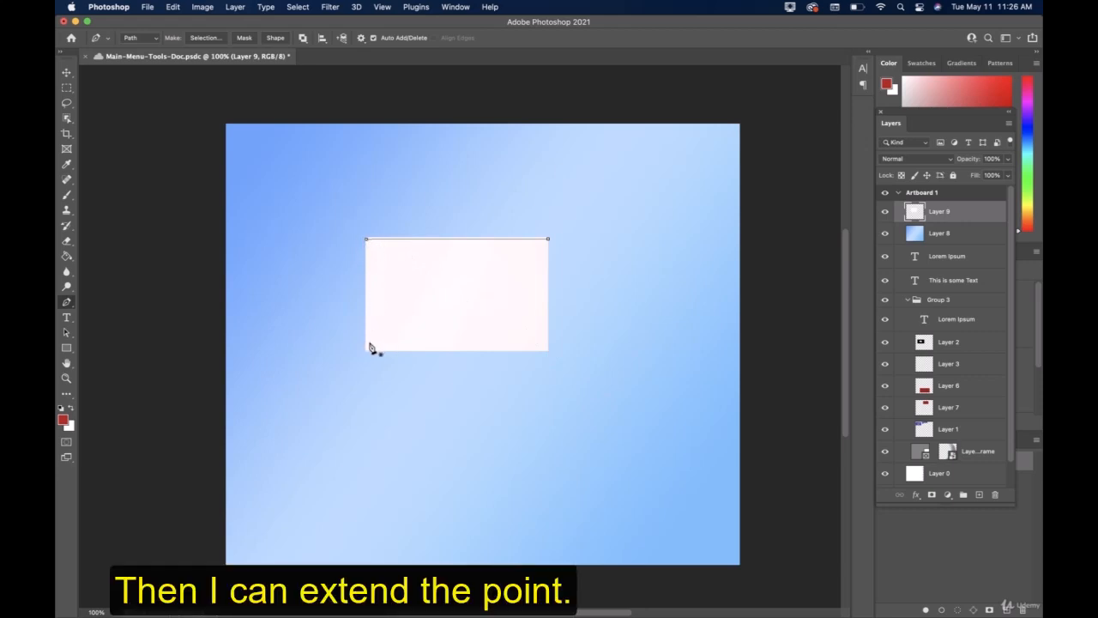
left_click(367, 241)
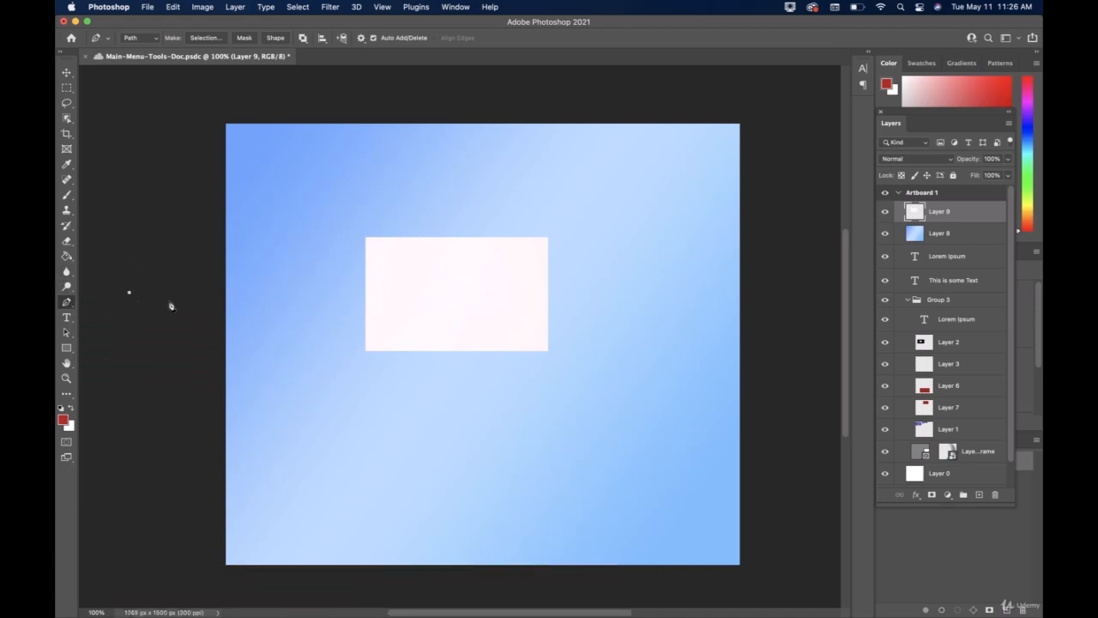
Draw a closed five-point Pen path straddling the artboard's left edge, starting and ending outside the artboard.
left_click(263, 300)
left_click(275, 333)
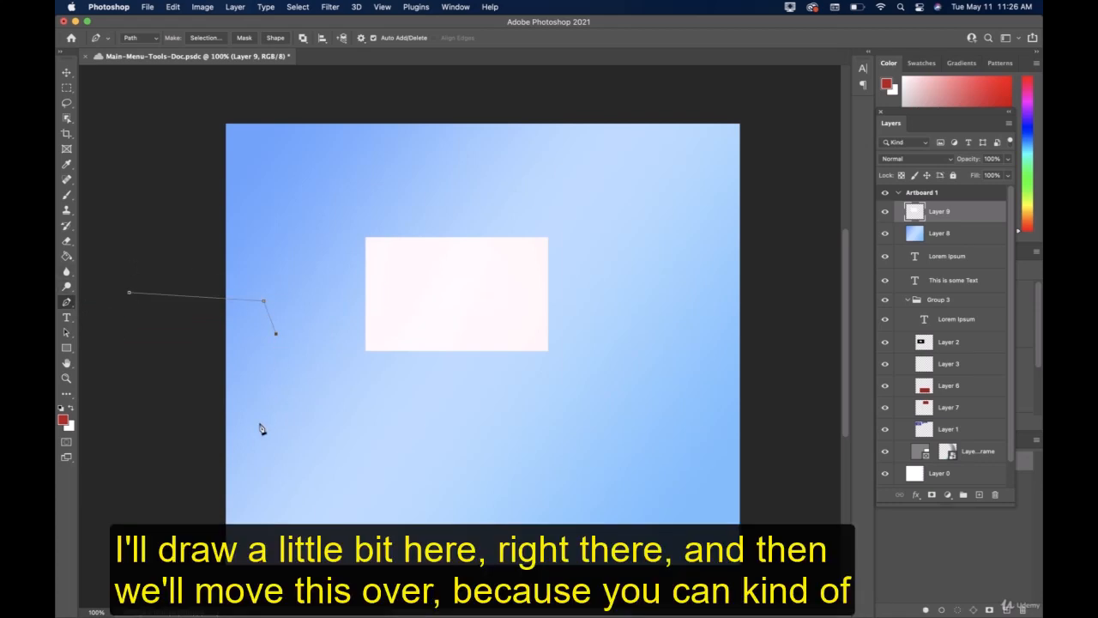
left_click(260, 422)
left_click(187, 377)
left_click(130, 293)
Try to move the five-point path further onto the artboard with the Move tool, undo the move, and save the document.
left_click(66, 72)
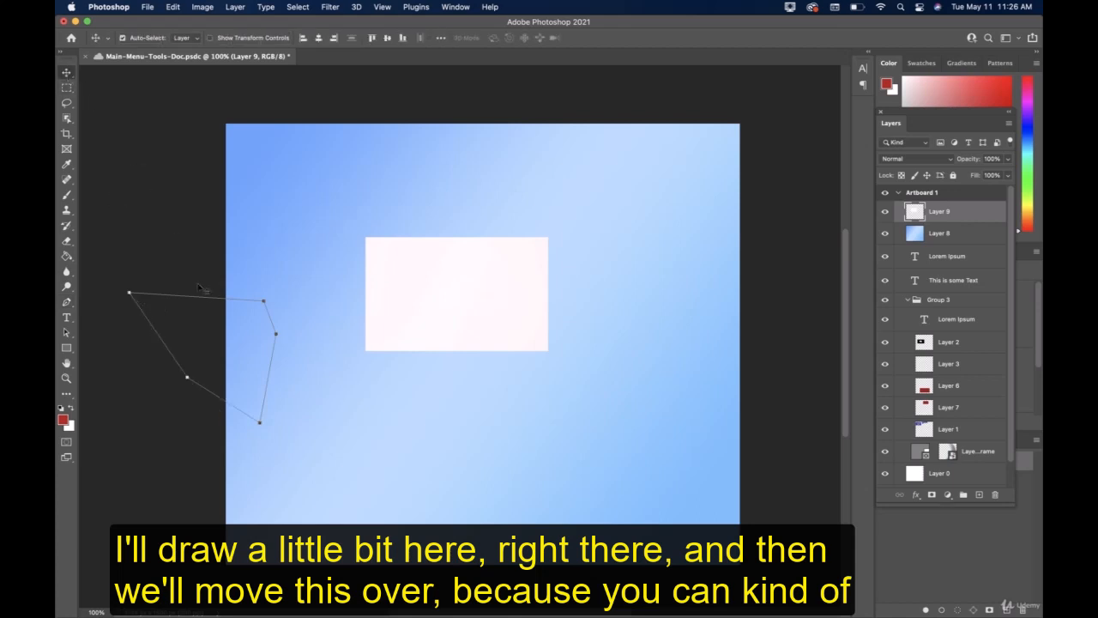
left_click_drag(207, 297, 326, 326)
key("super+z")
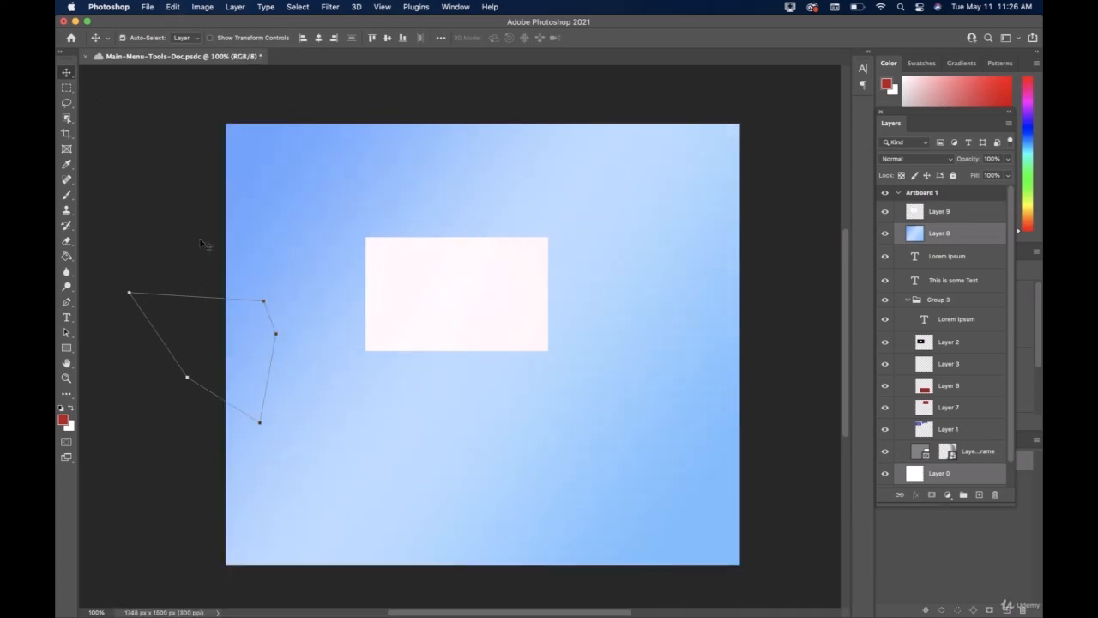
key("super+s")
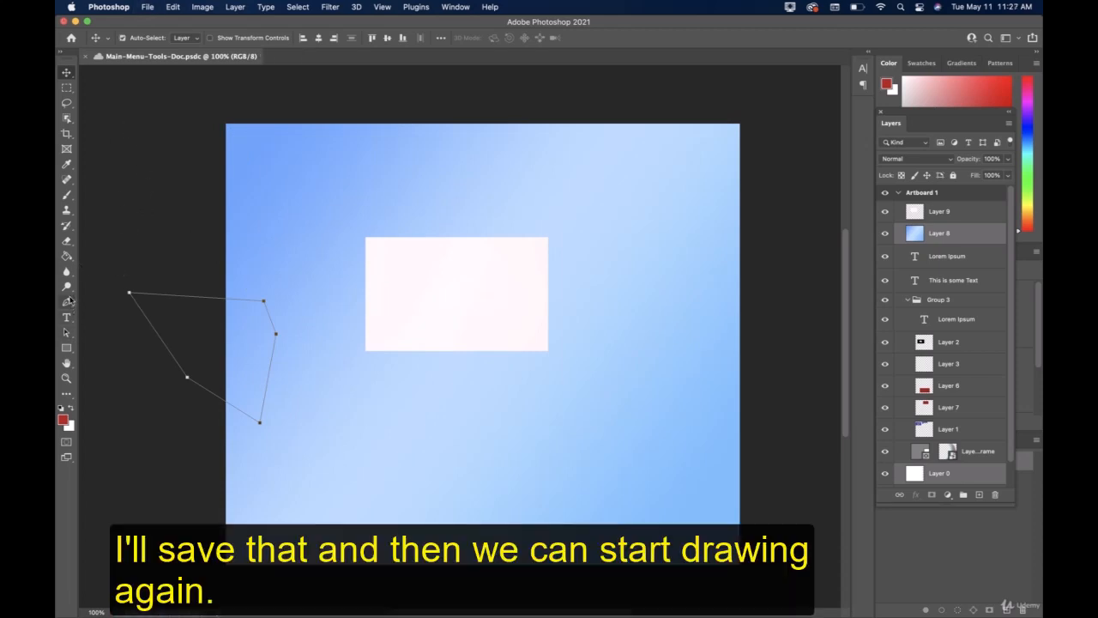
Draw a closed four-point Pen path, wider at the top, below the pale rectangle, and save the document.
left_click(67, 302)
left_click(424, 421)
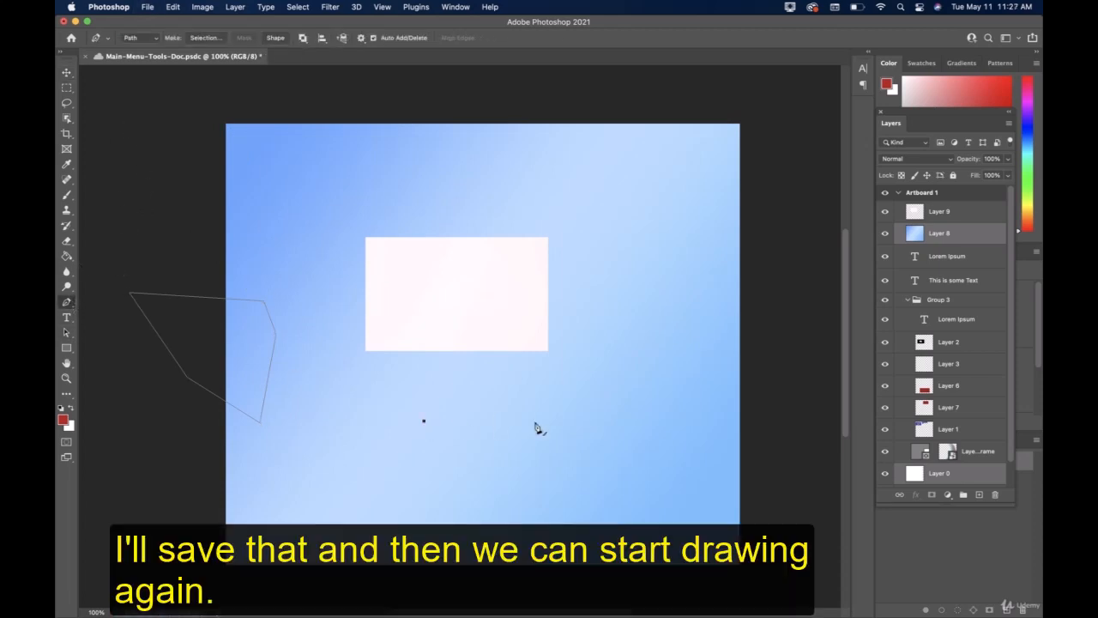
left_click(539, 422)
left_click(523, 481)
left_click(463, 475)
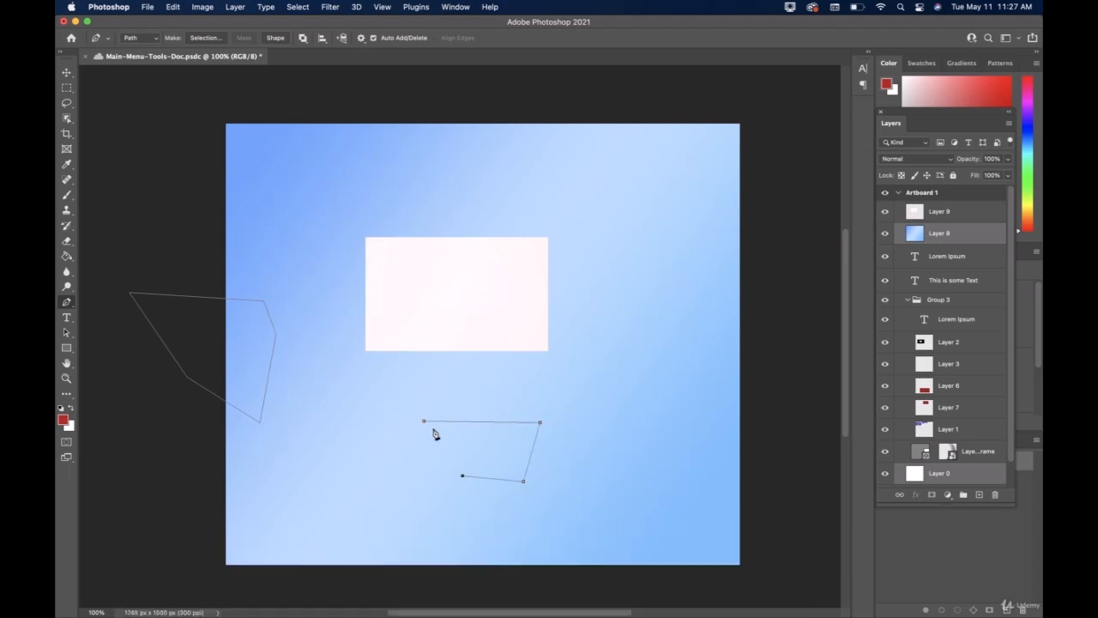
left_click(425, 422)
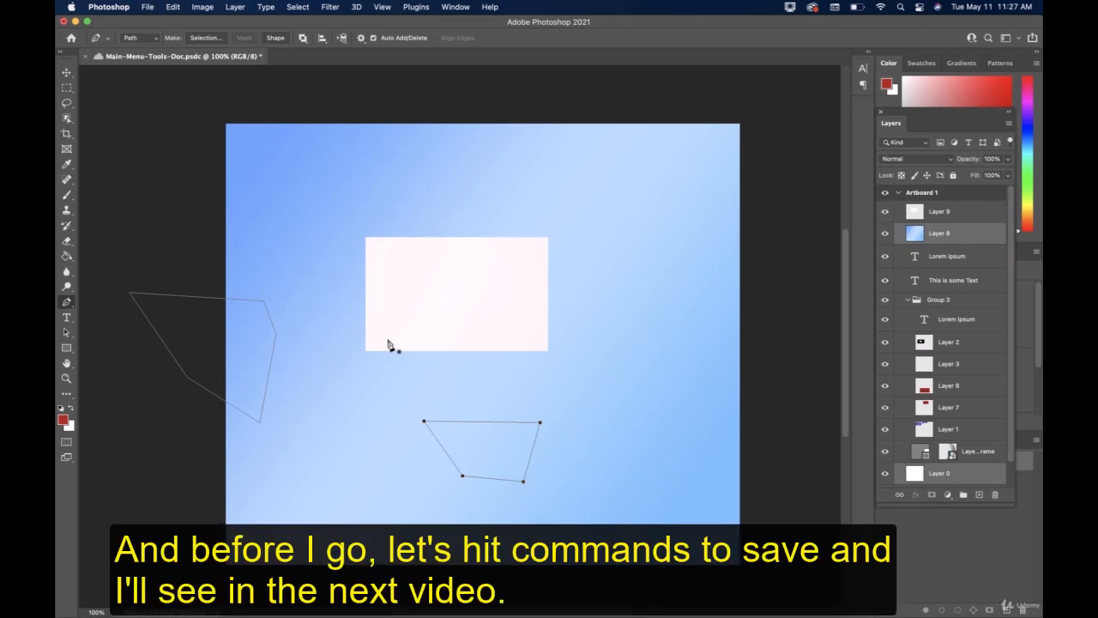
key("super+s")
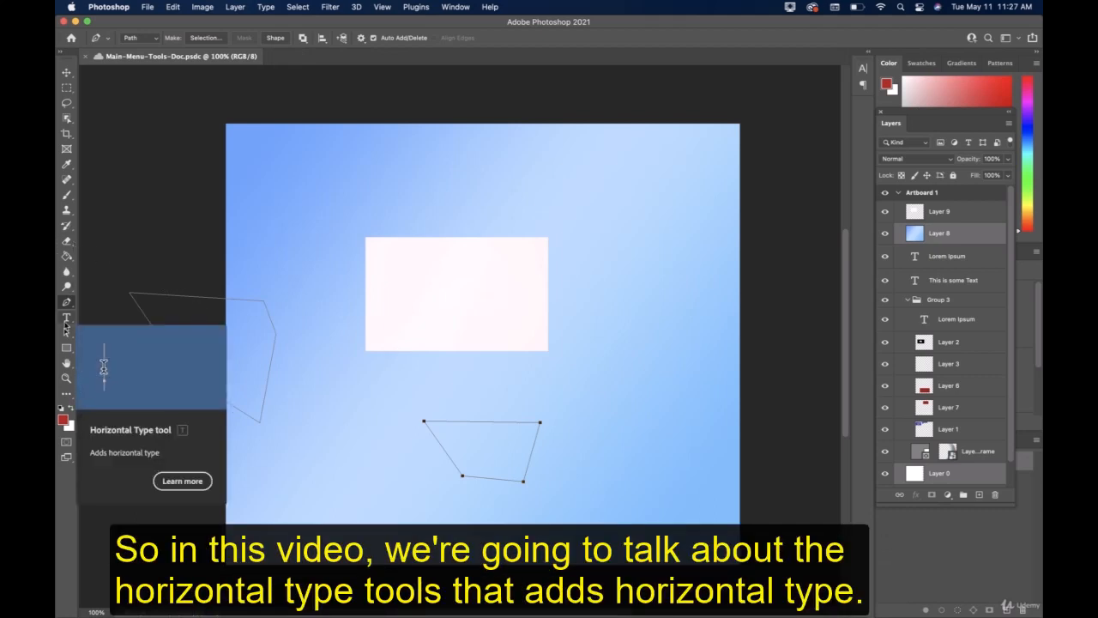
Add horizontal Lorem Ipsum text above the pale rectangle and recolour it through lime green and black to white (#ffffff).
left_click(65, 323)
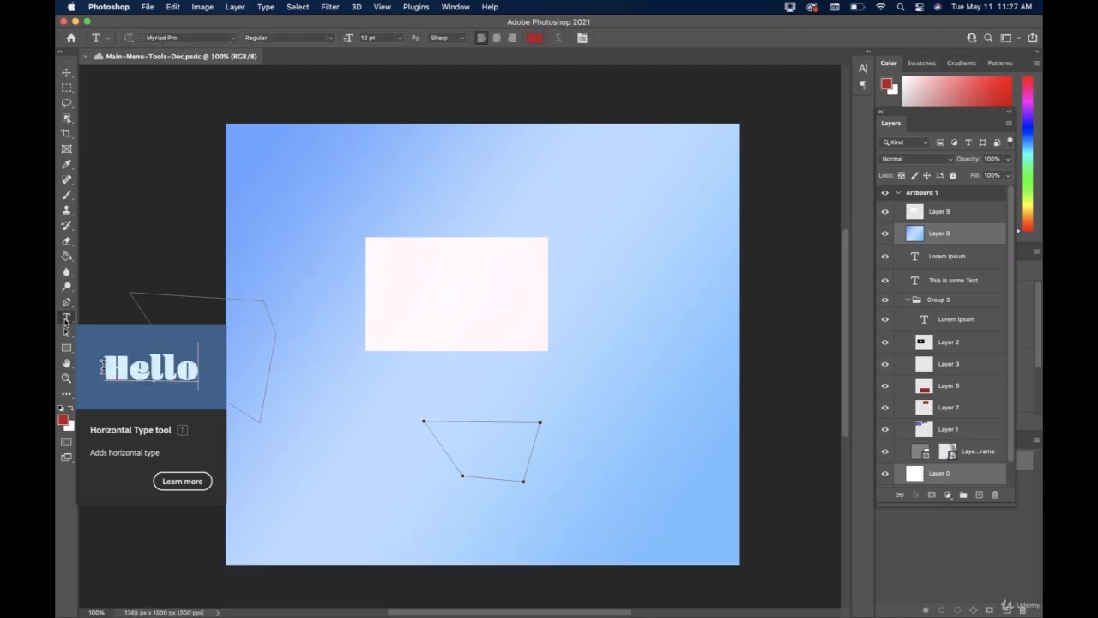
left_click(300, 197)
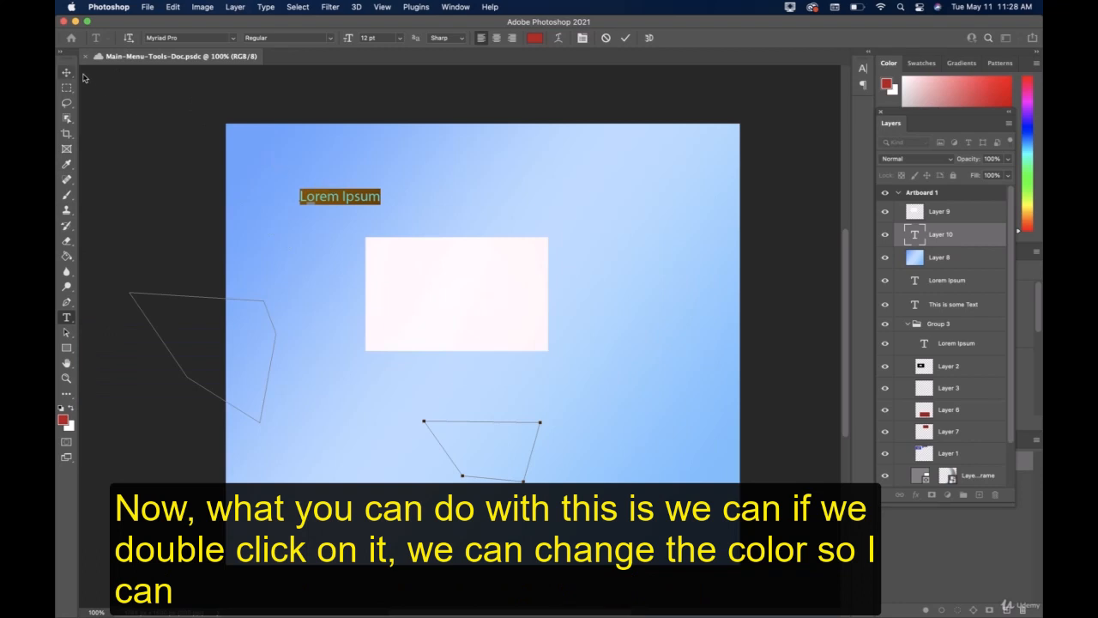
triple_click(332, 196)
left_click(541, 40)
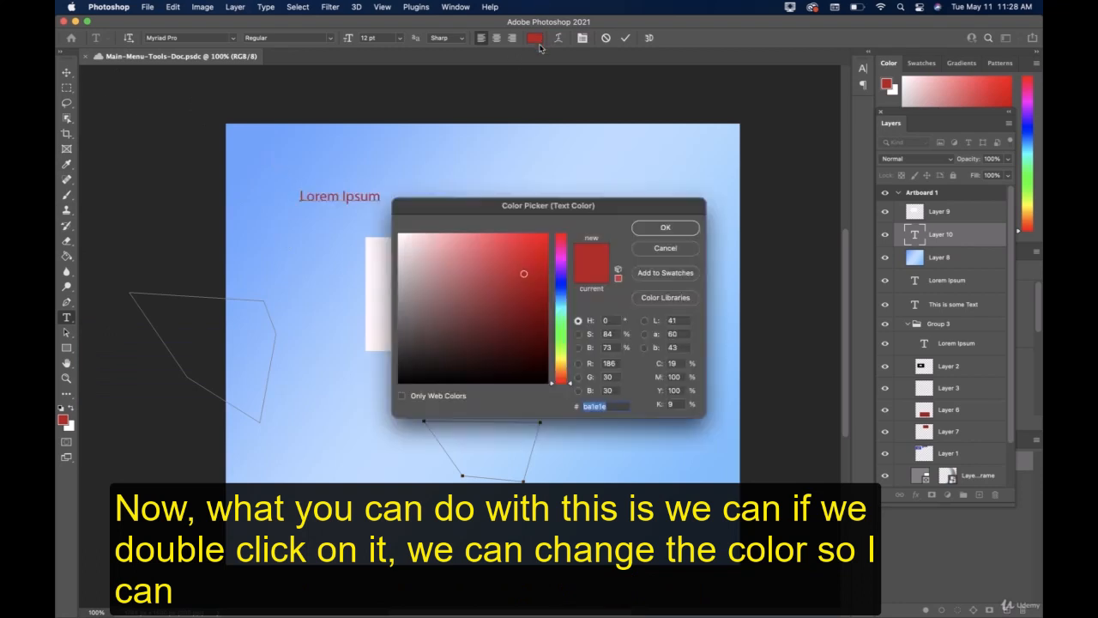
left_click_drag(523, 257, 577, 221)
left_click_drag(563, 307, 562, 327)
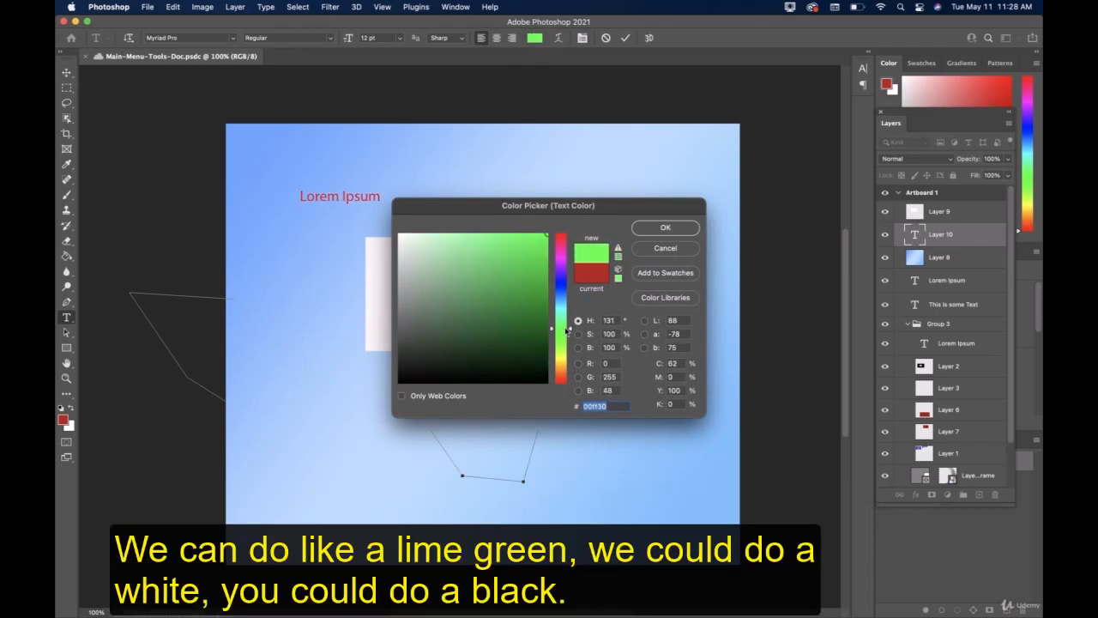
left_click(368, 197)
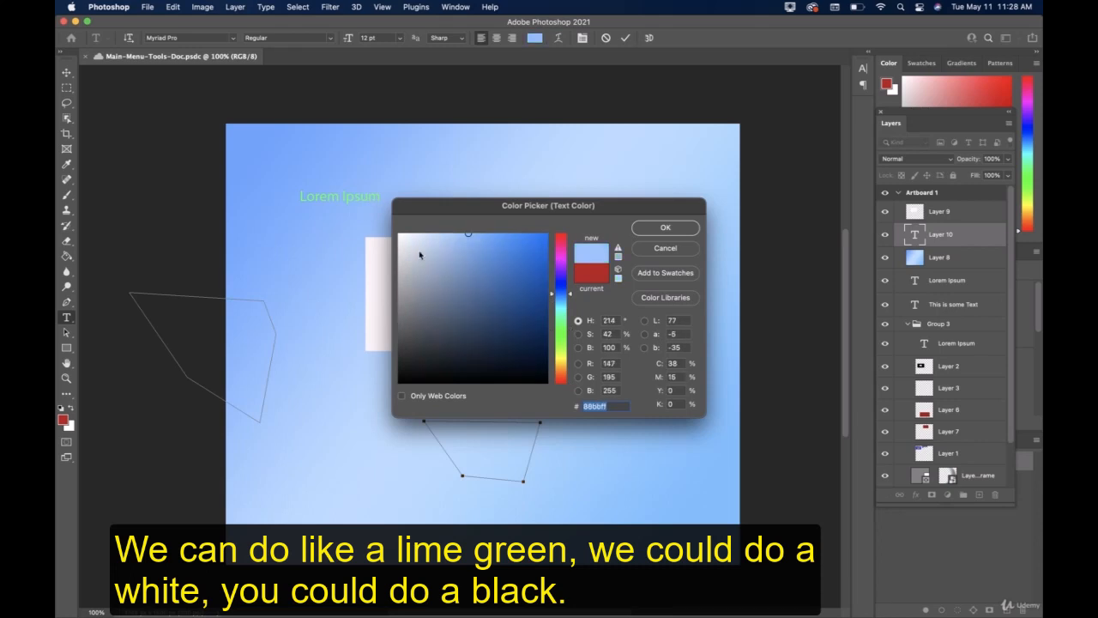
left_click(393, 231)
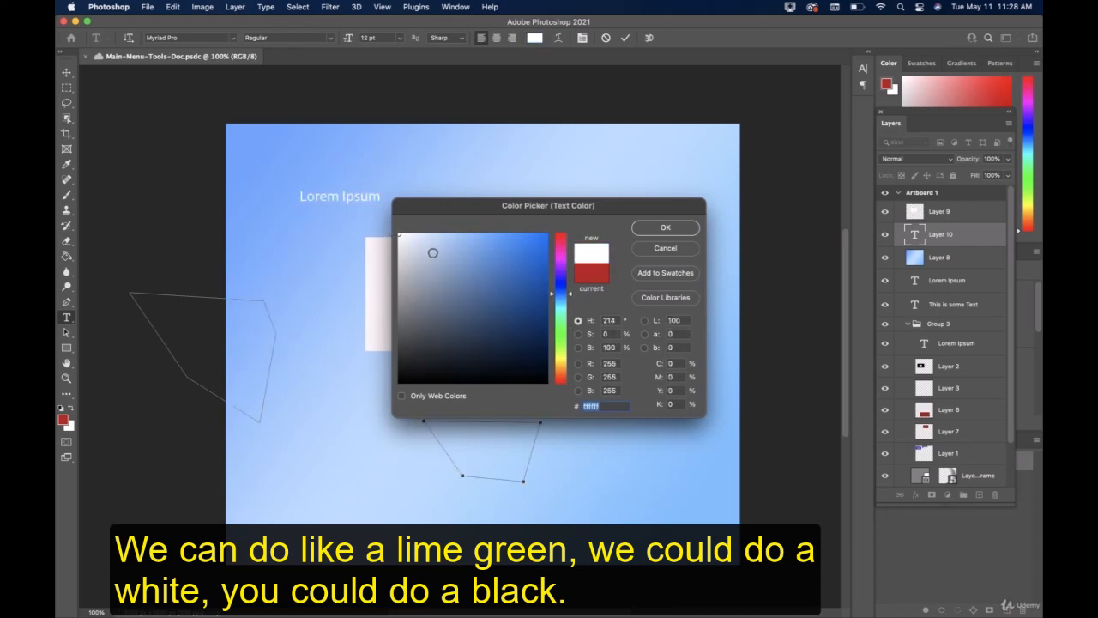
left_click(399, 382)
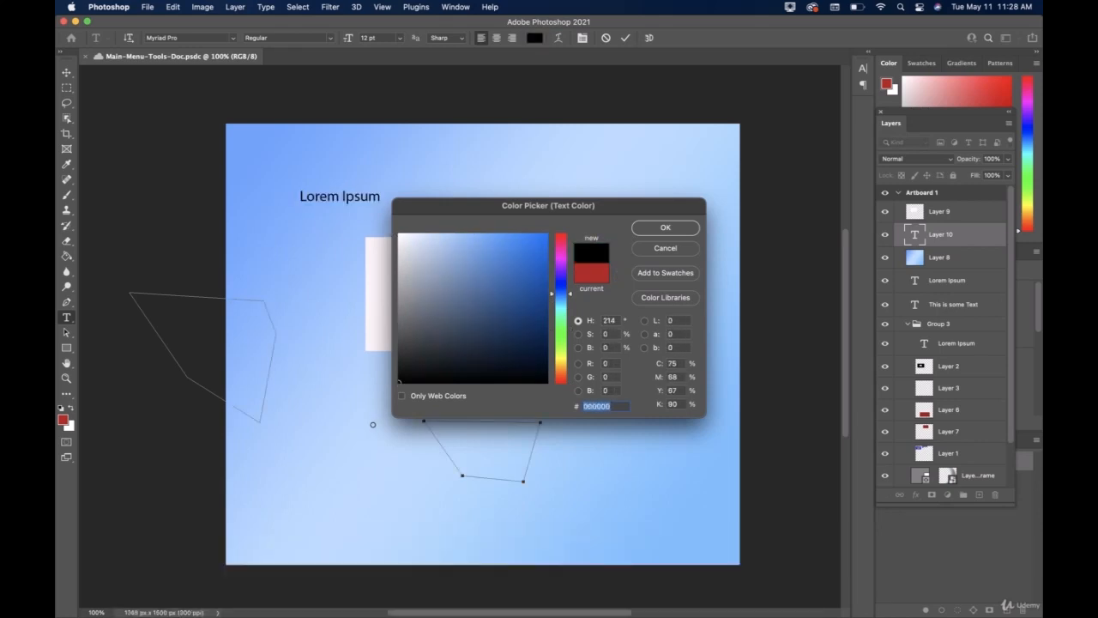
left_click_drag(399, 383, 386, 214)
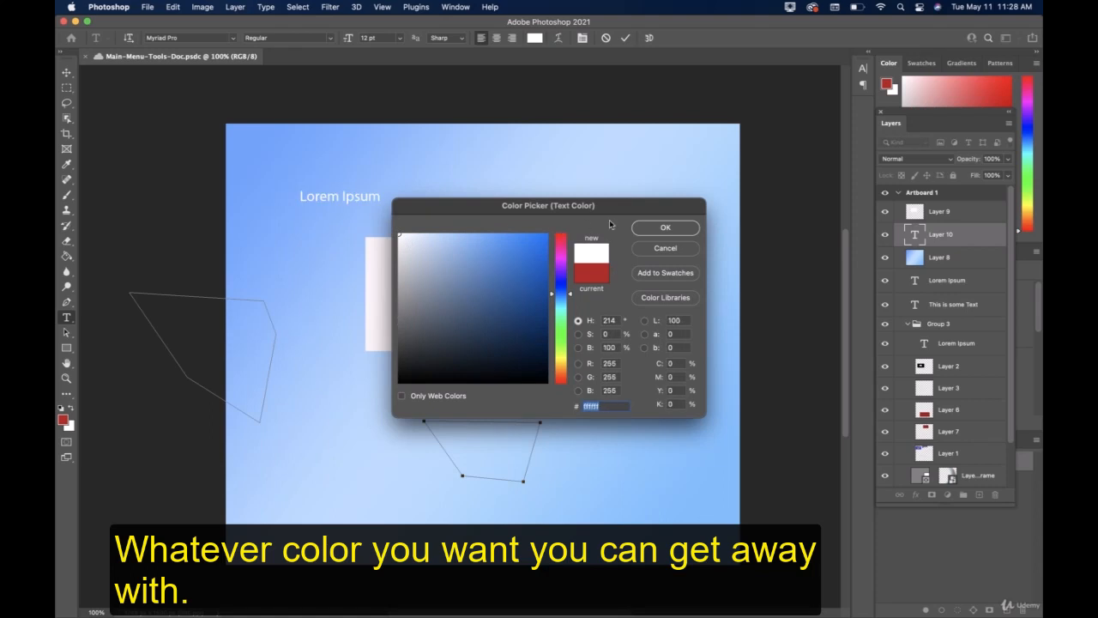
left_click(665, 227)
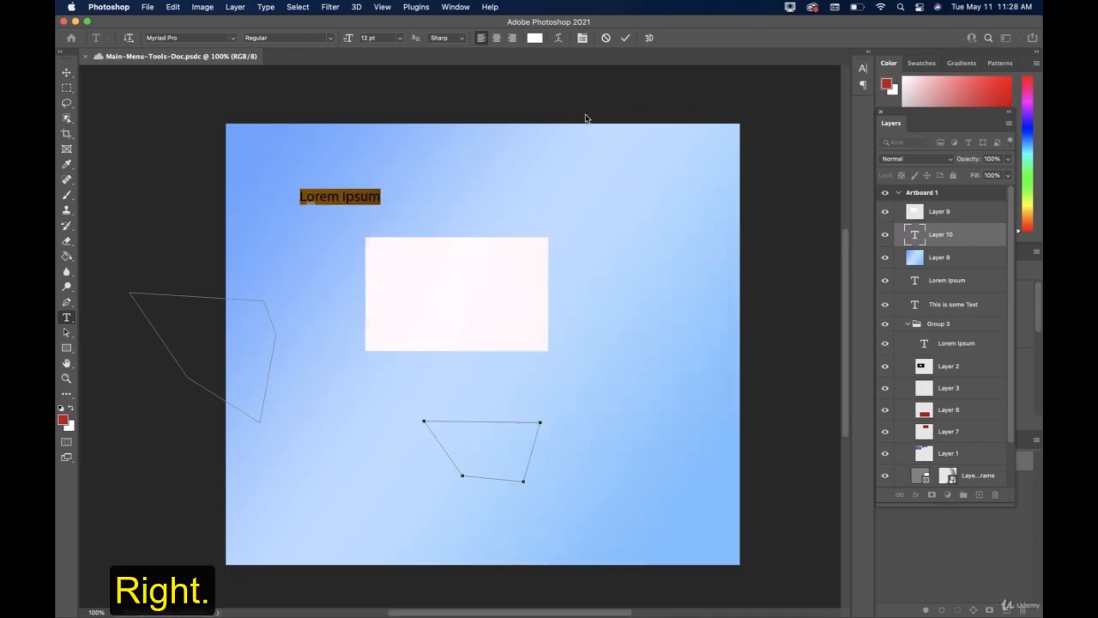
Make the new Lorem Ipsum text bold, and change its font to Arial Black.
left_click(332, 39)
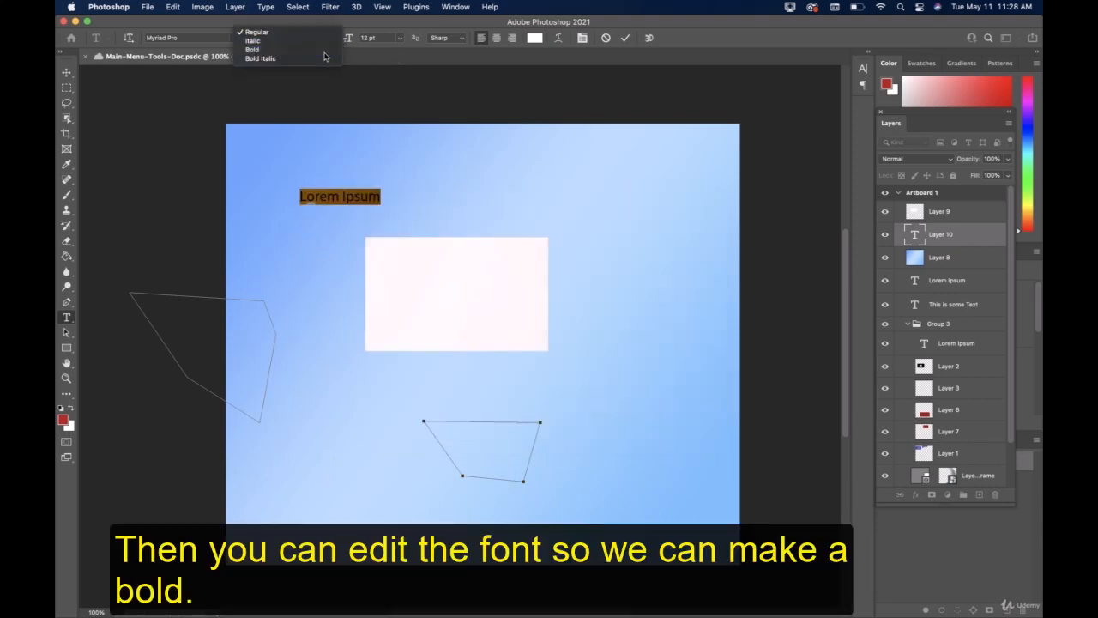
left_click(283, 50)
left_click(228, 38)
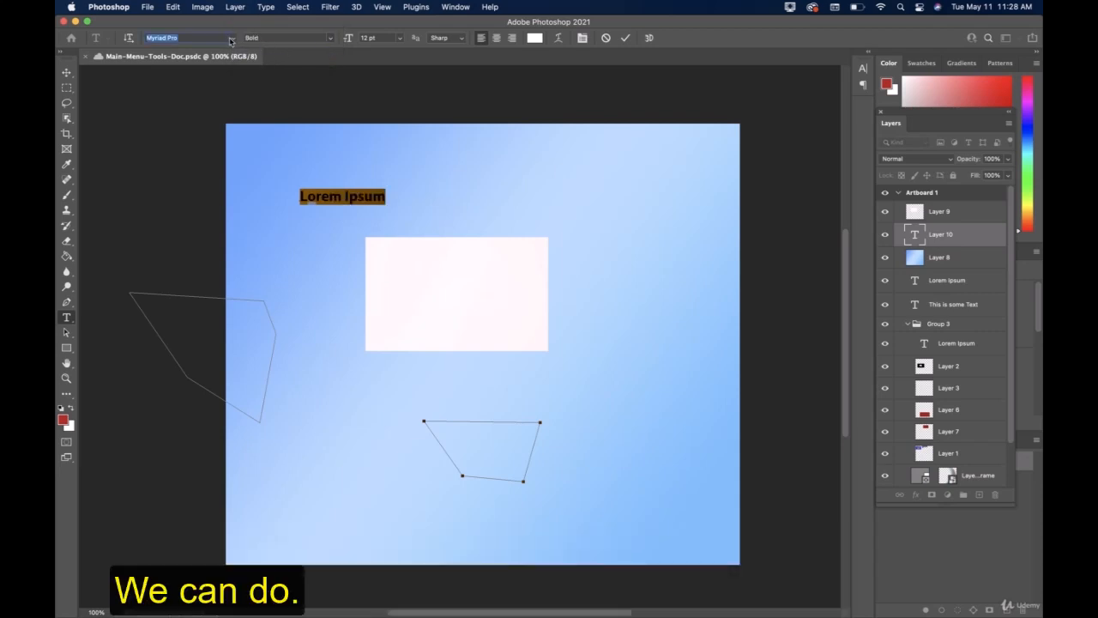
left_click(232, 38)
key("Down")
key("Down")
key("Down")
key("Down")
key("Down")
key("Down")
key("Down")
key("Down")
key("Down")
key("Down")
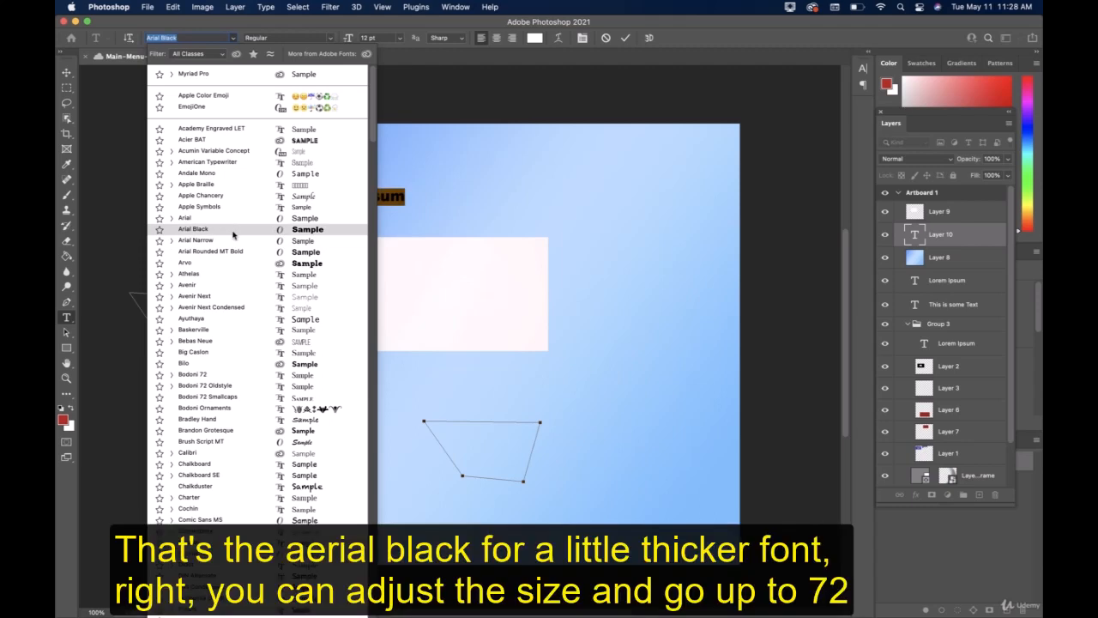
left_click(232, 230)
Try the whole Lorem Ipsum text at 72 pt and 60 pt, settle on 48 pt, and commit the text edit.
left_click(375, 196)
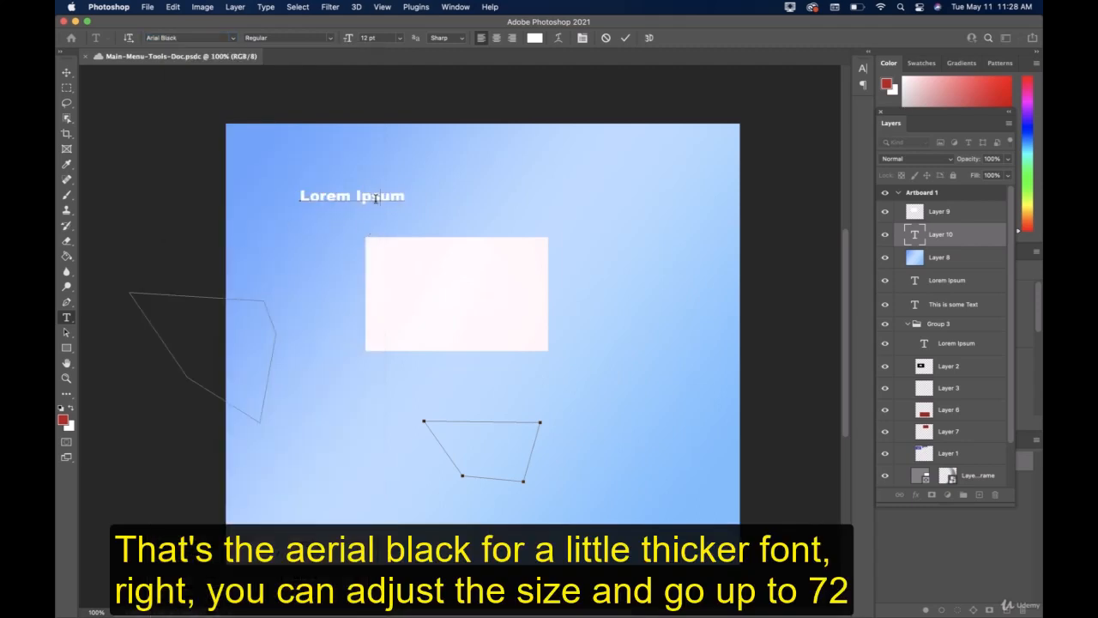
double_click(375, 197)
triple_click(375, 197)
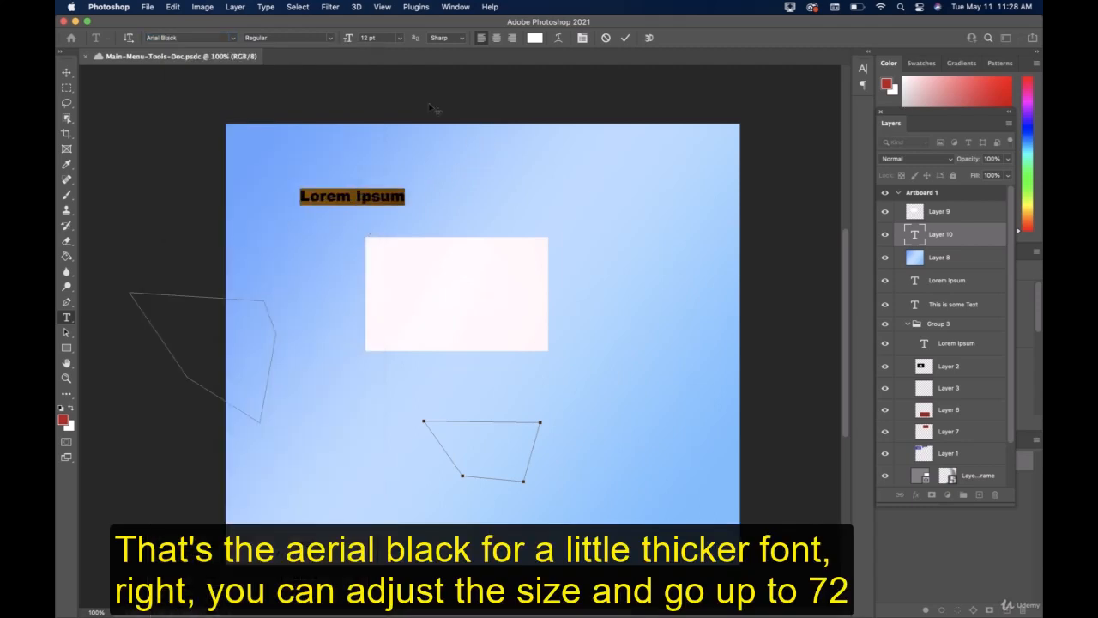
left_click(400, 38)
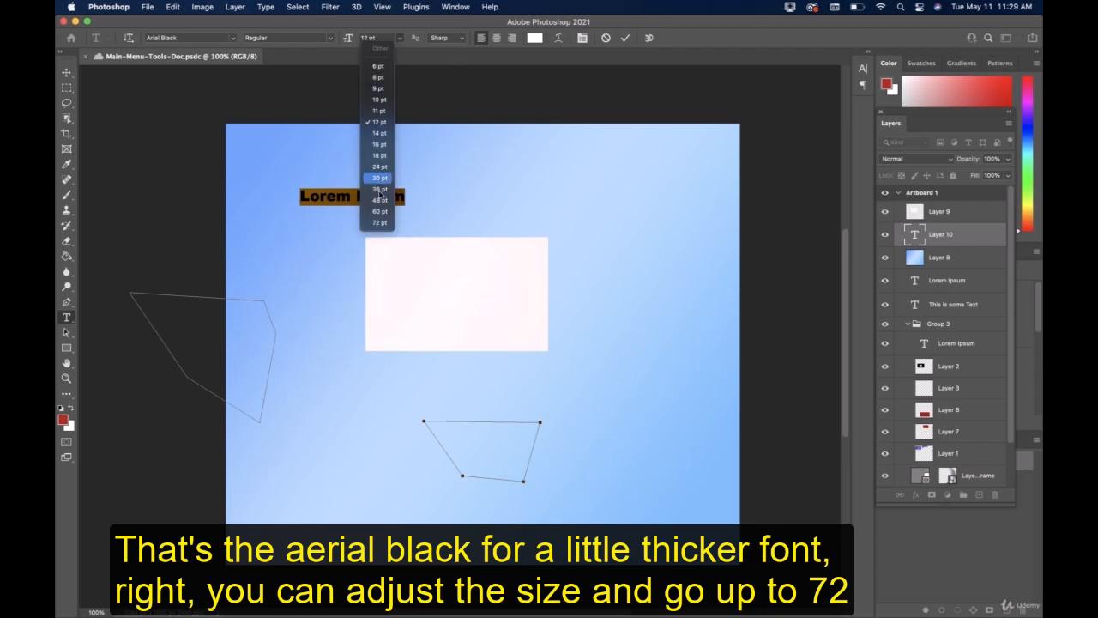
left_click(380, 223)
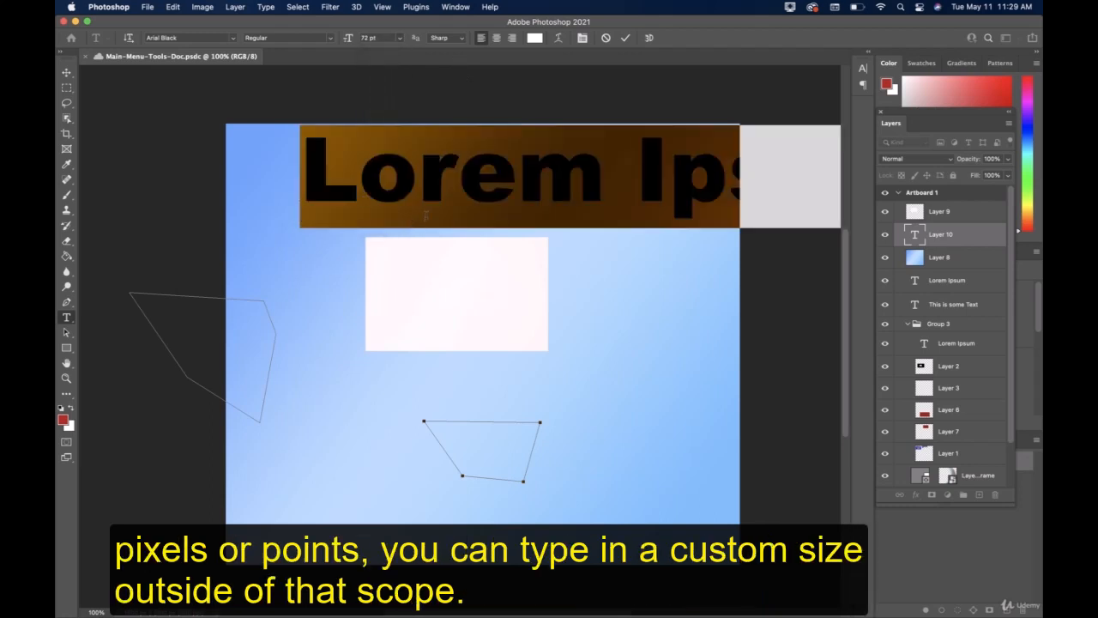
left_click(400, 37)
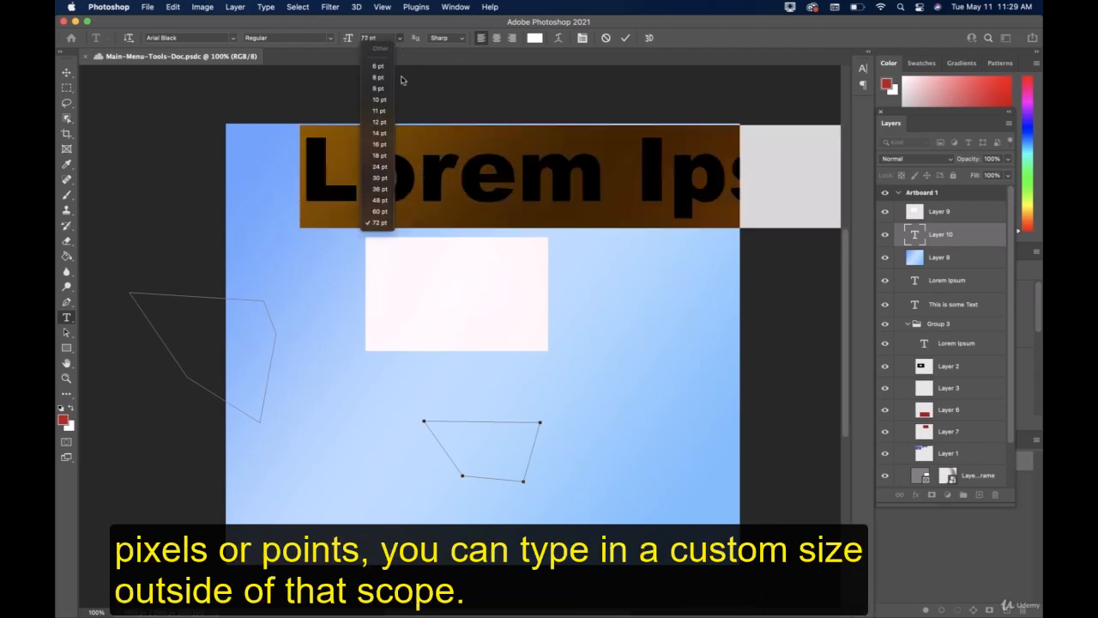
left_click(388, 220)
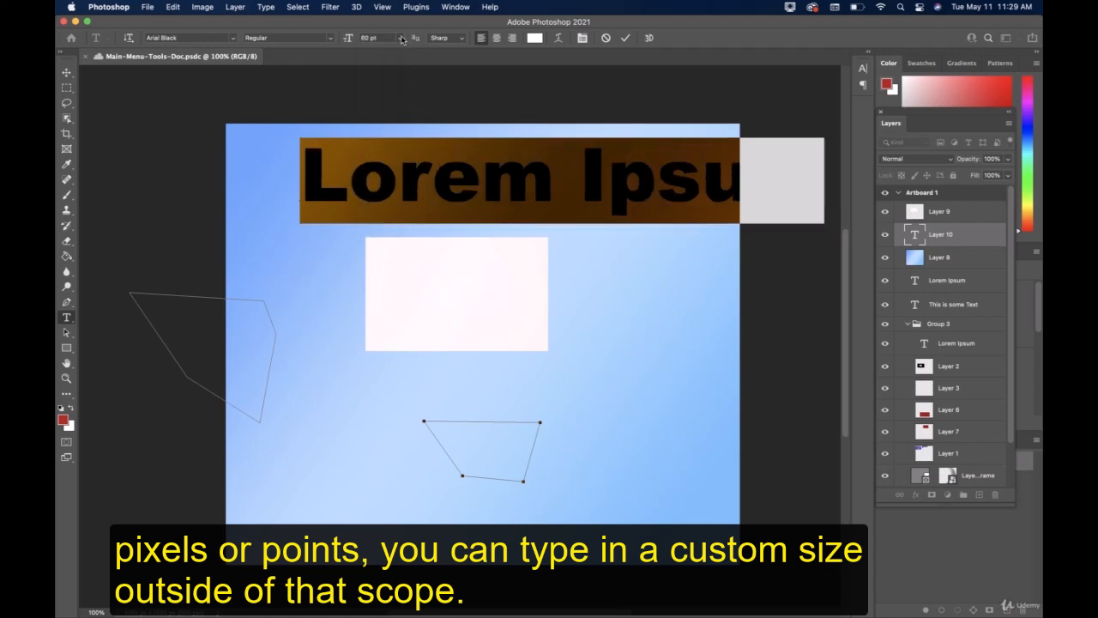
left_click(401, 38)
left_click(389, 199)
type("d")
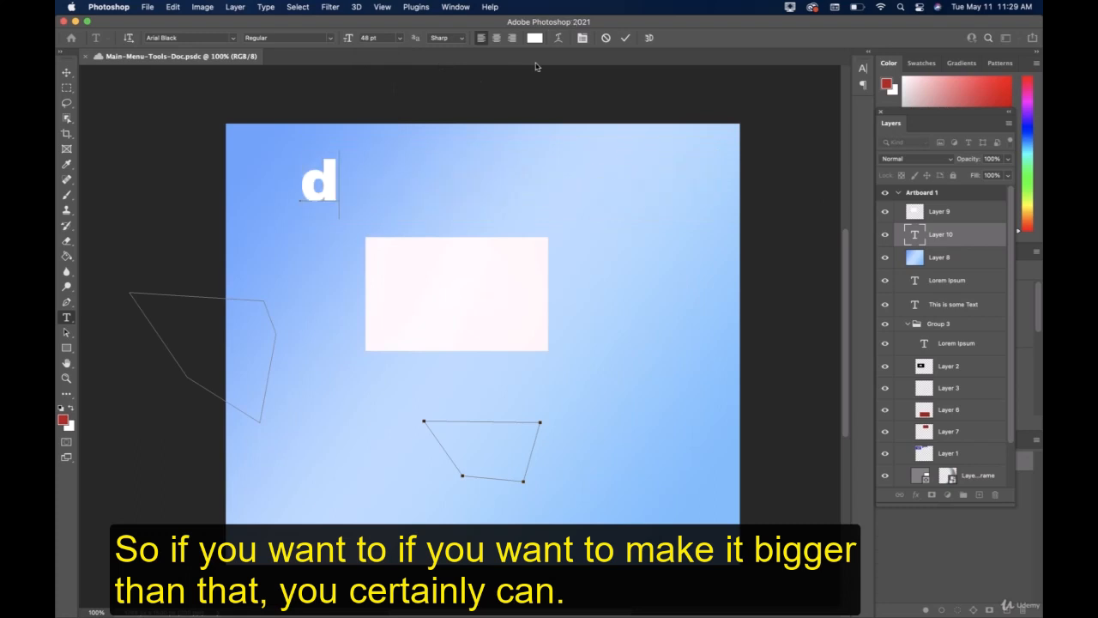
key("super+z")
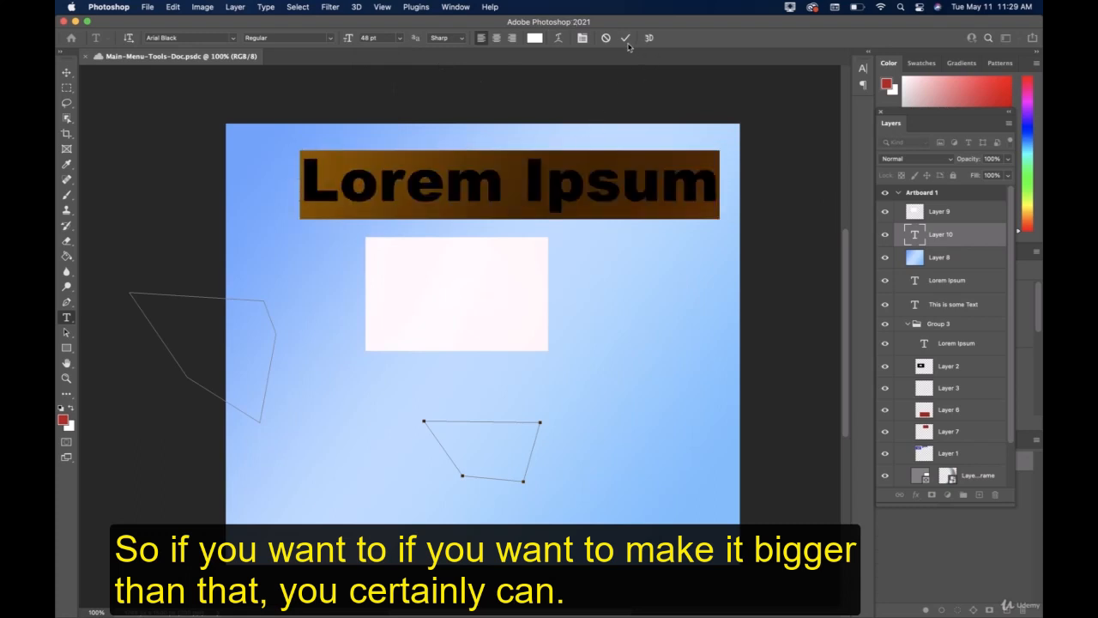
left_click(625, 38)
Reposition the large Lorem Ipsum text with the Move tool so it sits just above the pale rectangle.
key("v")
mouse_move(557, 197)
left_mouse_down()
mouse_move(538, 204)
mouse_move(564, 201)
left_mouse_up()
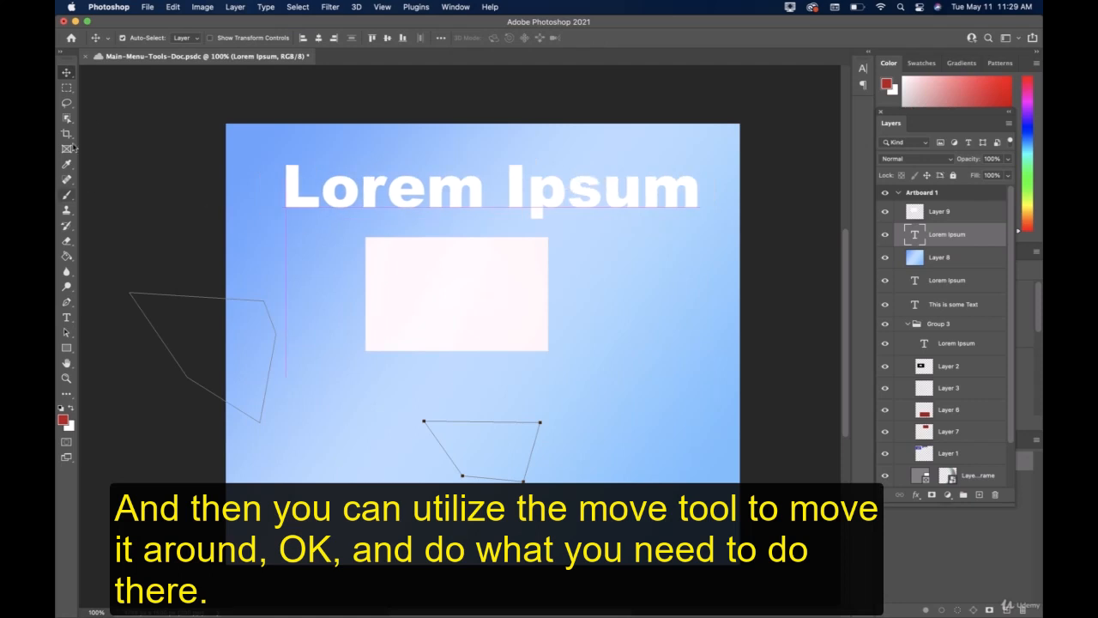
mouse_move(392, 203)
left_mouse_down()
mouse_move(410, 387)
mouse_move(415, 338)
mouse_move(395, 220)
mouse_move(373, 209)
left_mouse_up()
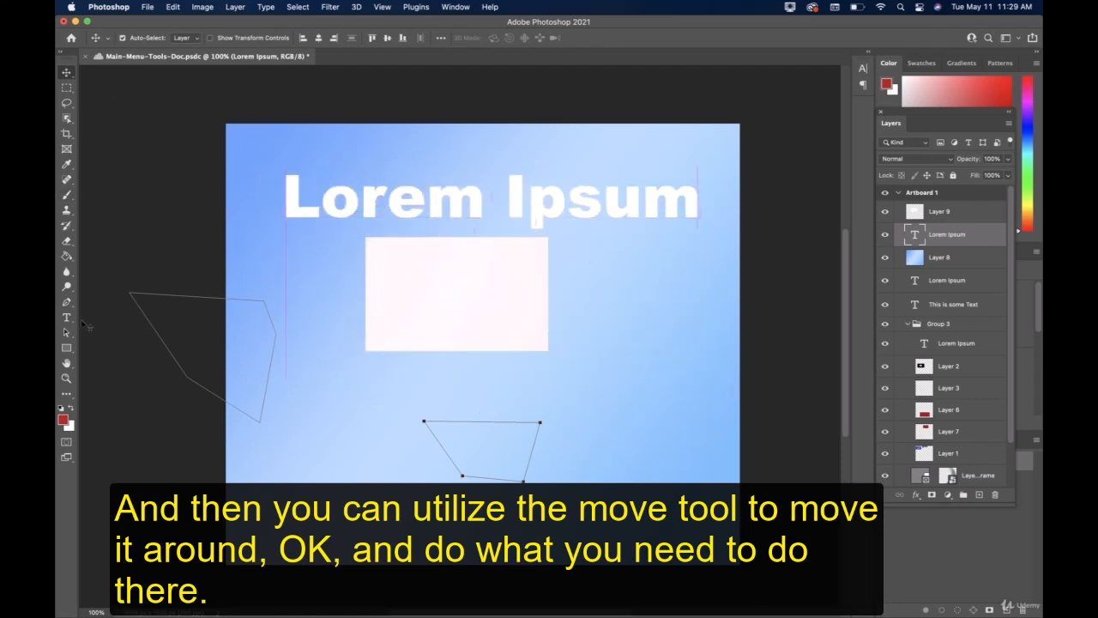
Review the Type tool variants, keep Horizontal Type, return to the Move tool, and save the document.
left_click(68, 318)
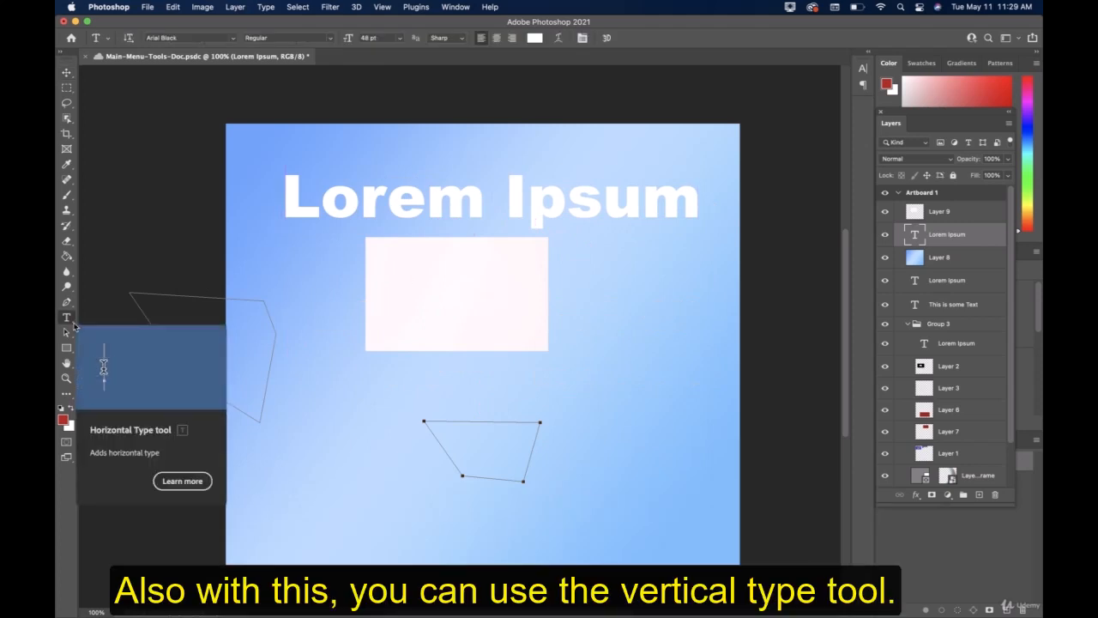
left_click(74, 325)
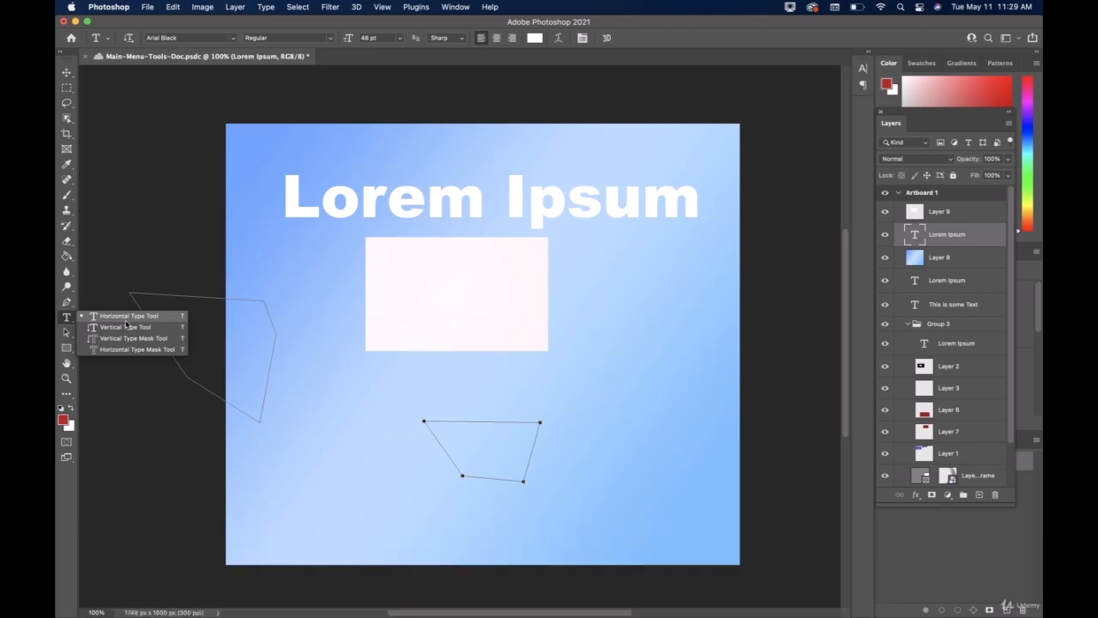
left_click(150, 315)
key("v")
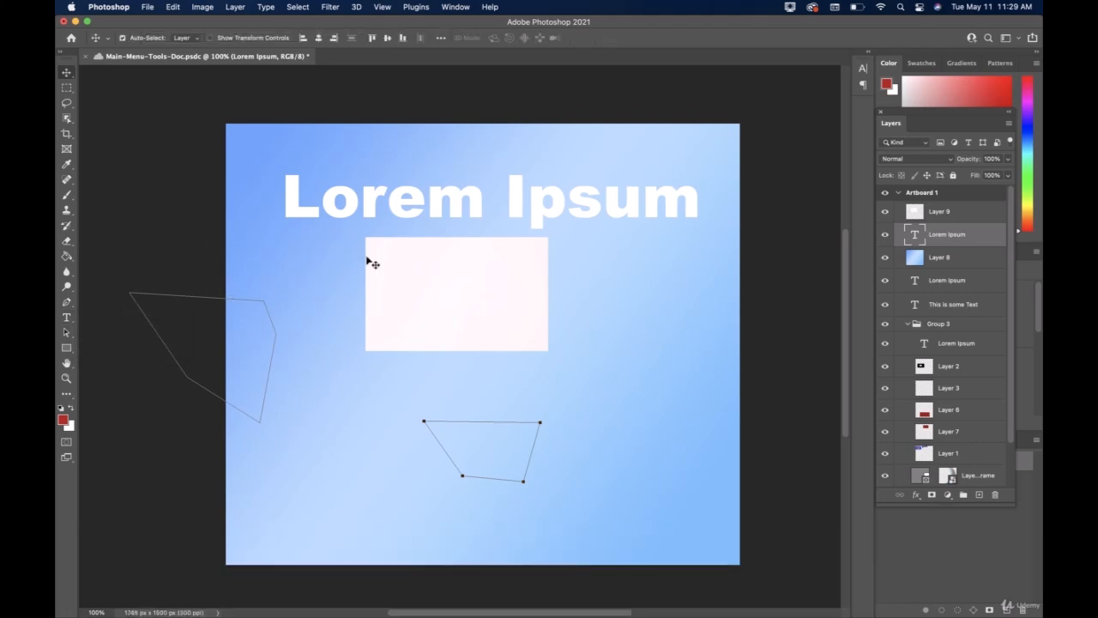
key("super+s")
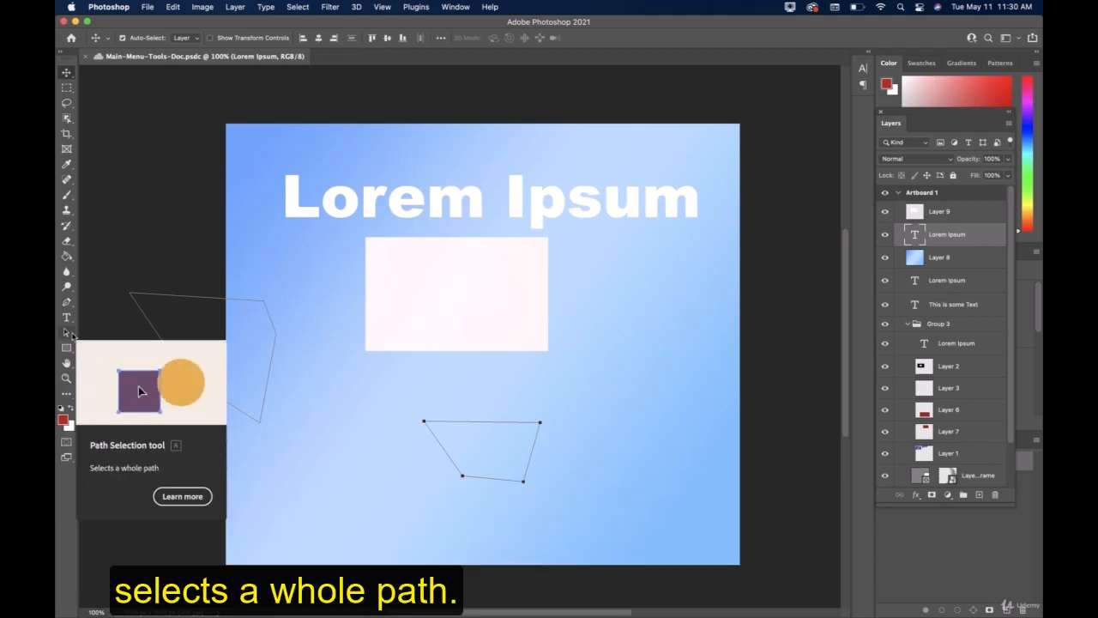
Try the Path Selection tool on the pale rectangle, and draw a red vector rectangle about 439 × 326 px below it with the Rectangle tool.
left_click(69, 332)
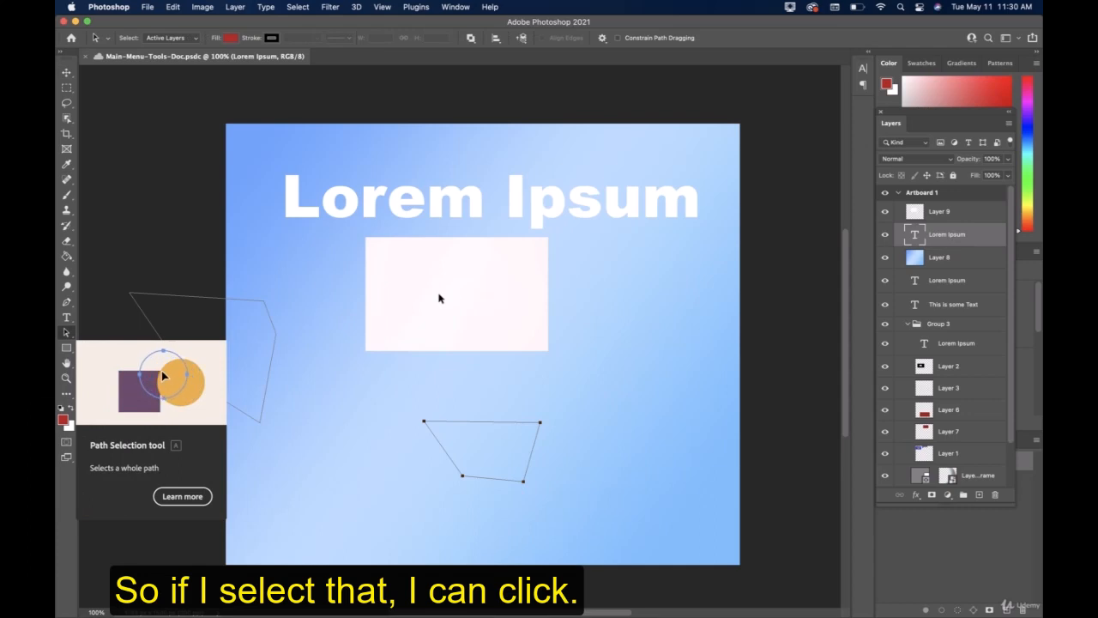
left_click(437, 285)
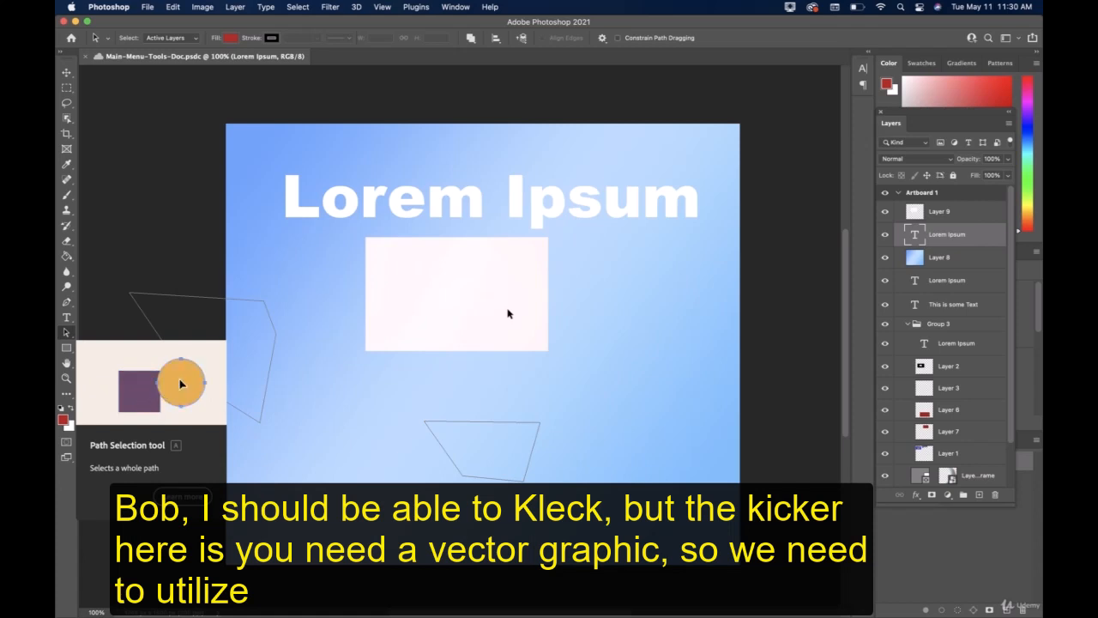
left_click(71, 349)
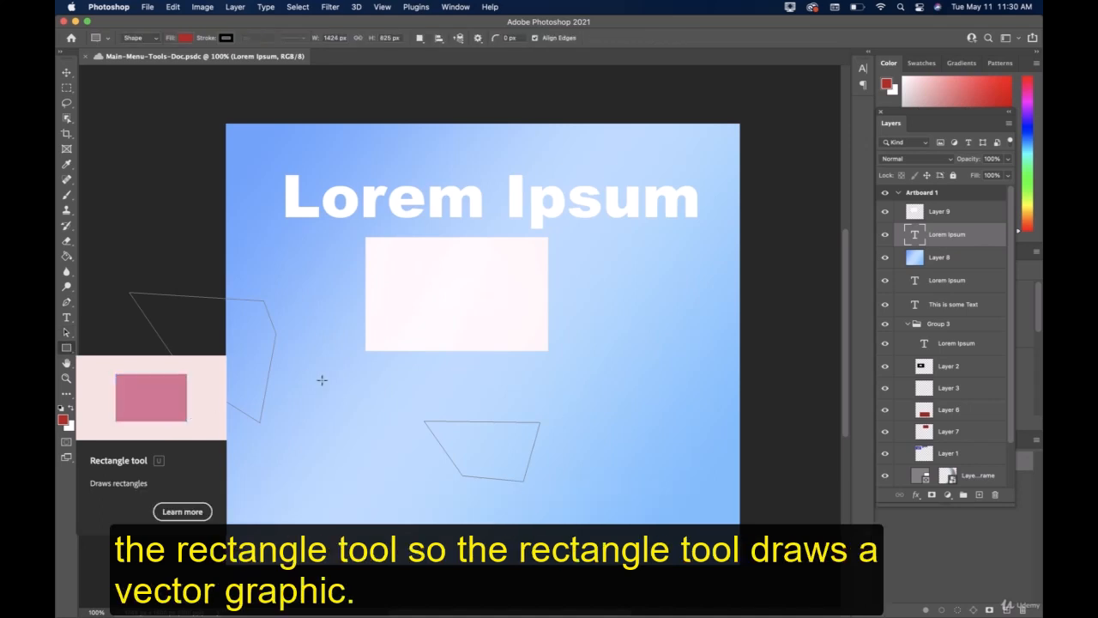
left_click_drag(291, 374, 421, 468)
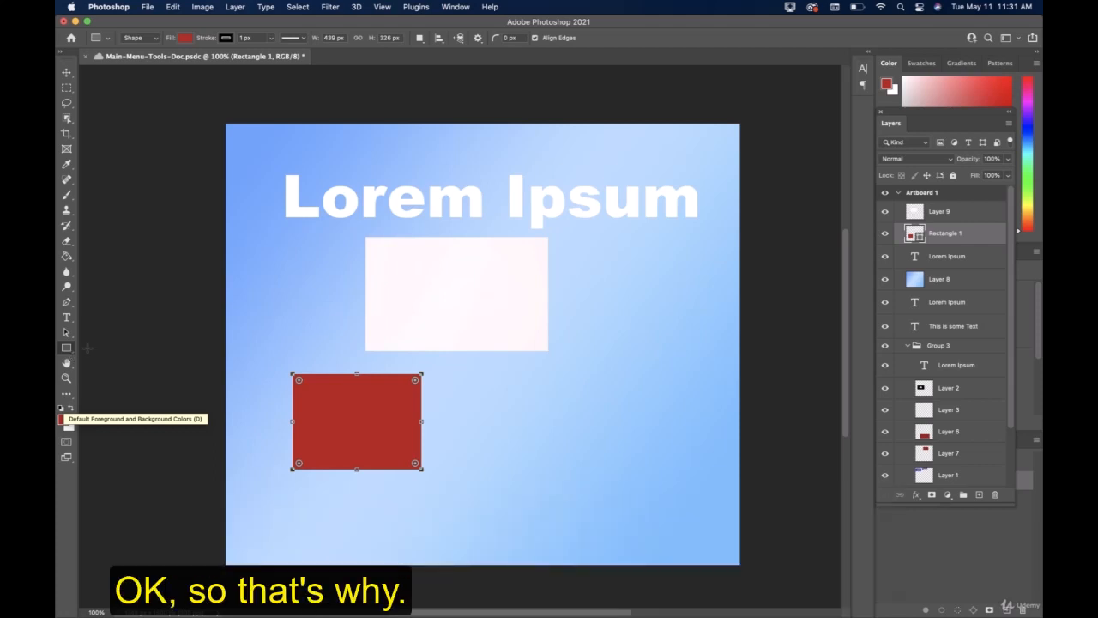
Select the red vector rectangle with the Path Selection tool and move it slightly down toward the artboard's left edge.
left_click(67, 333)
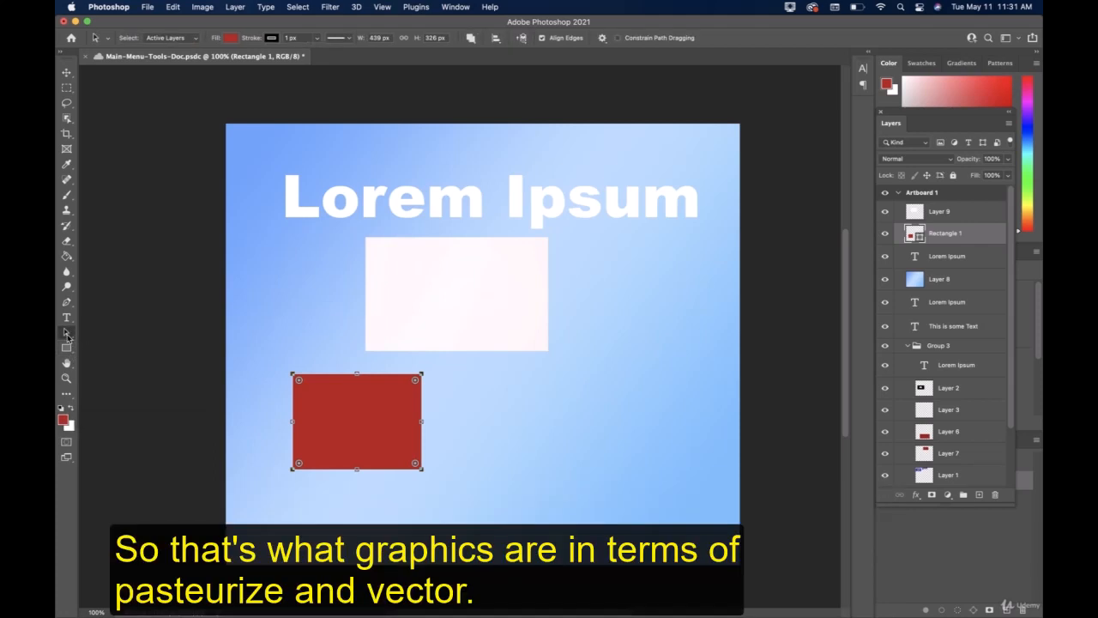
left_click(298, 342)
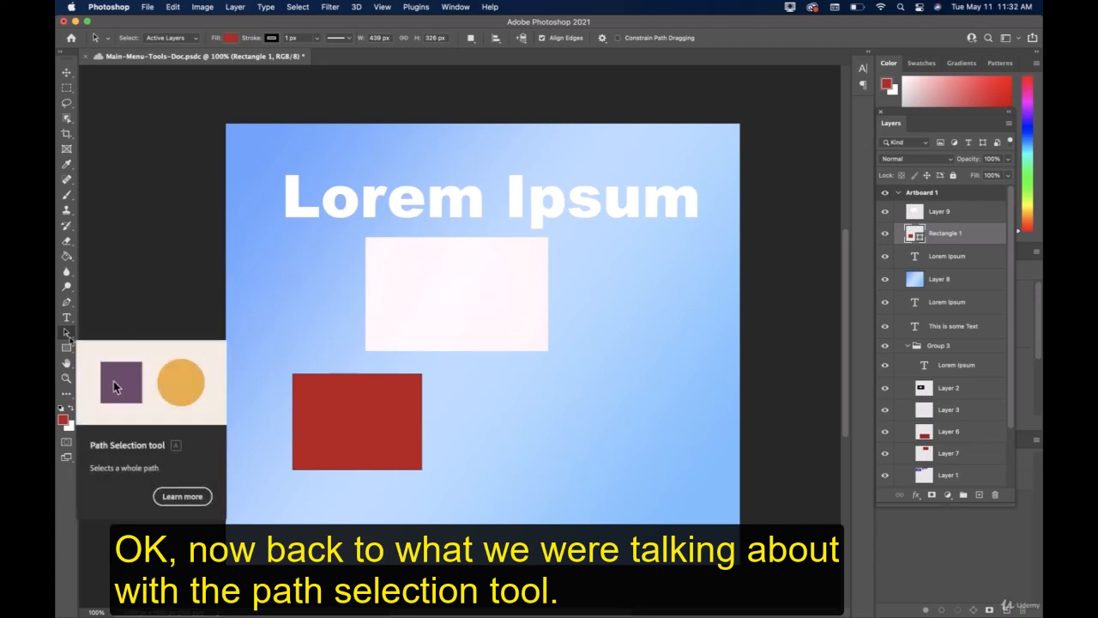
left_click(390, 398)
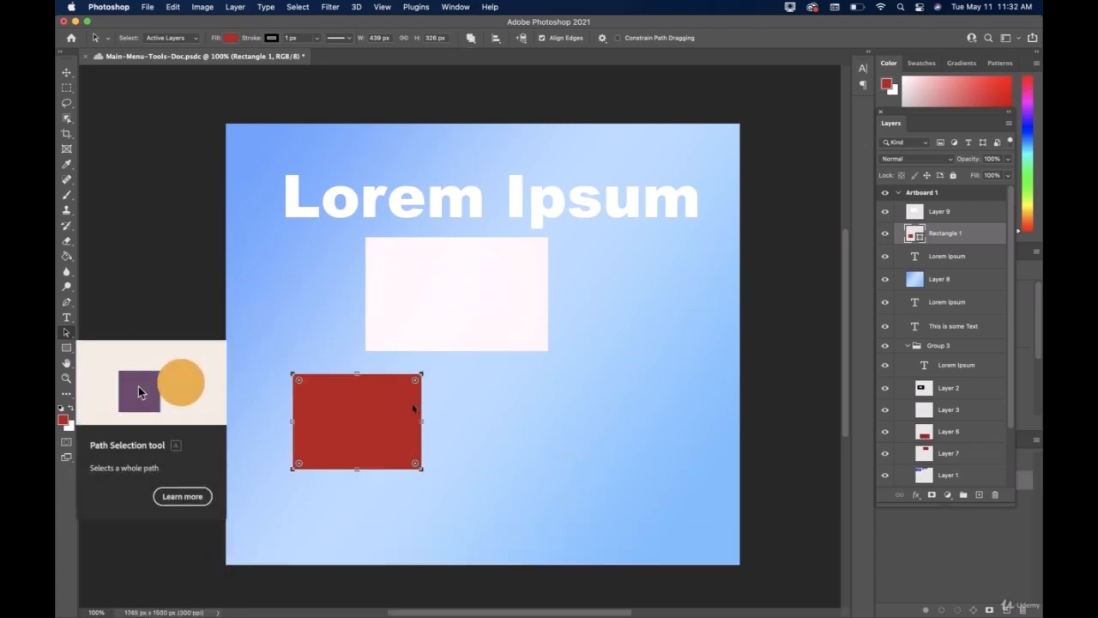
left_click_drag(386, 397, 348, 413)
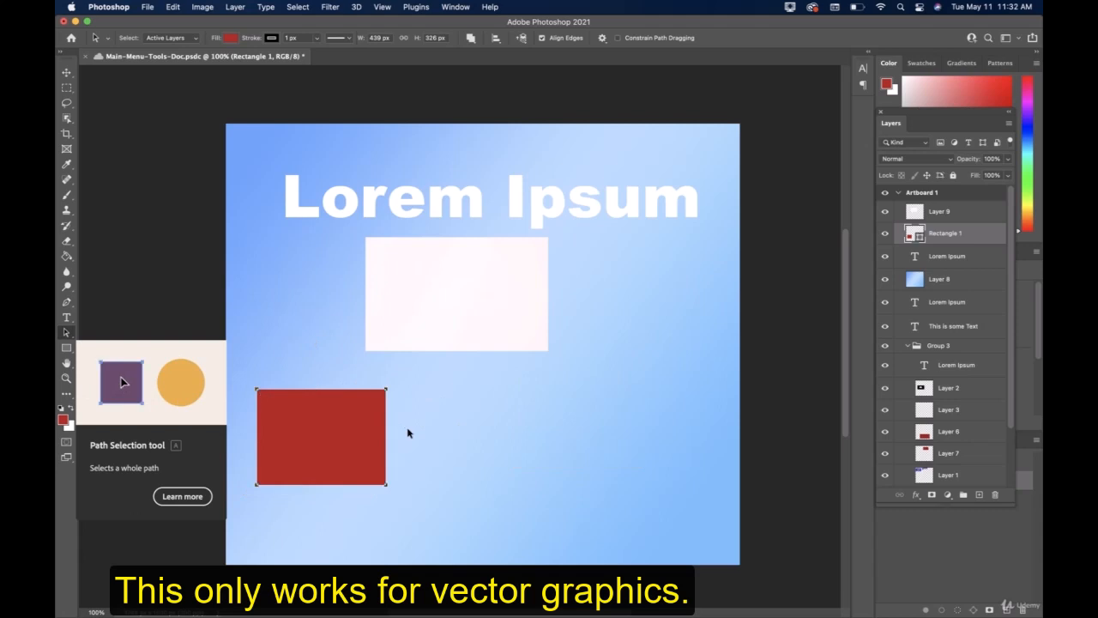
Draw a red triangle about 368 × 409 px right of the red rectangle and a pentagon about 315 × 299 px left of the pale rectangle.
left_click(67, 349)
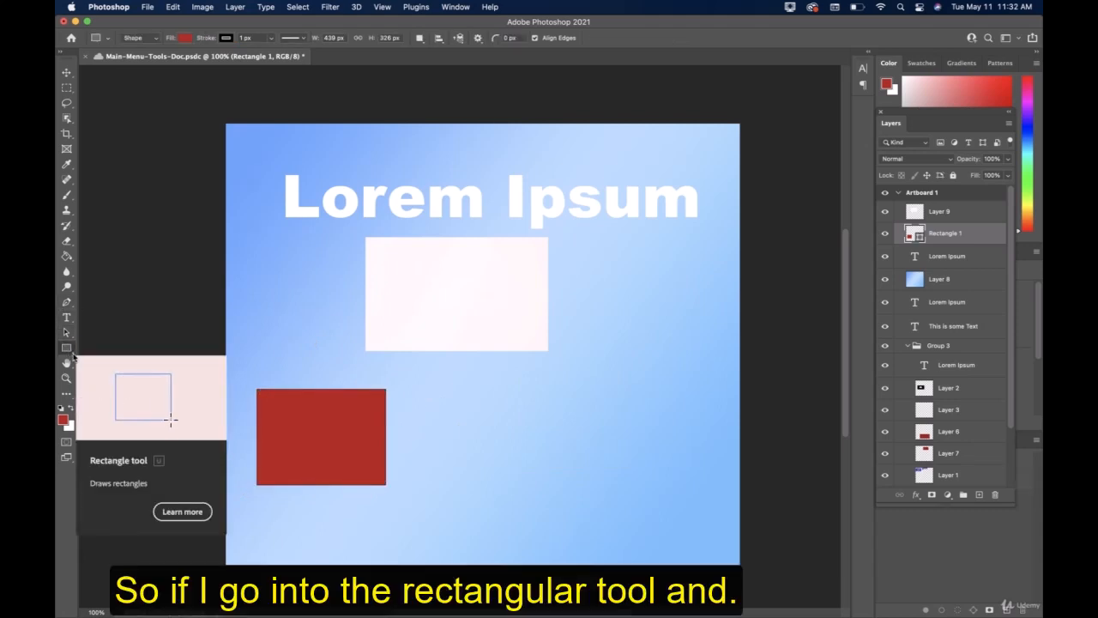
key("shift+u")
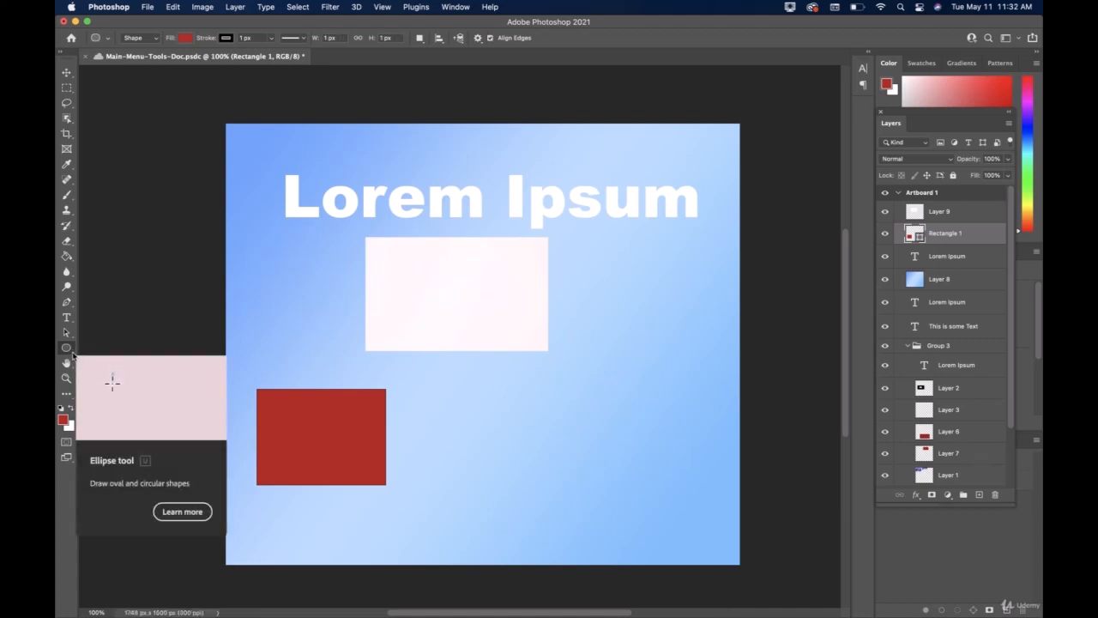
left_click(73, 354)
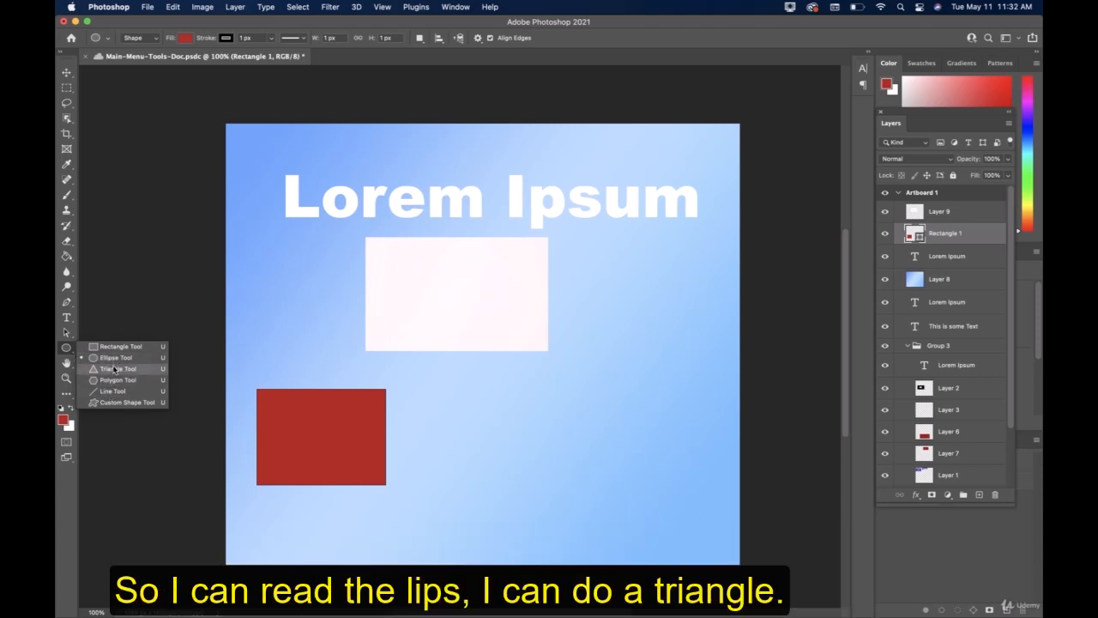
left_click(117, 368)
left_click_drag(483, 396, 591, 515)
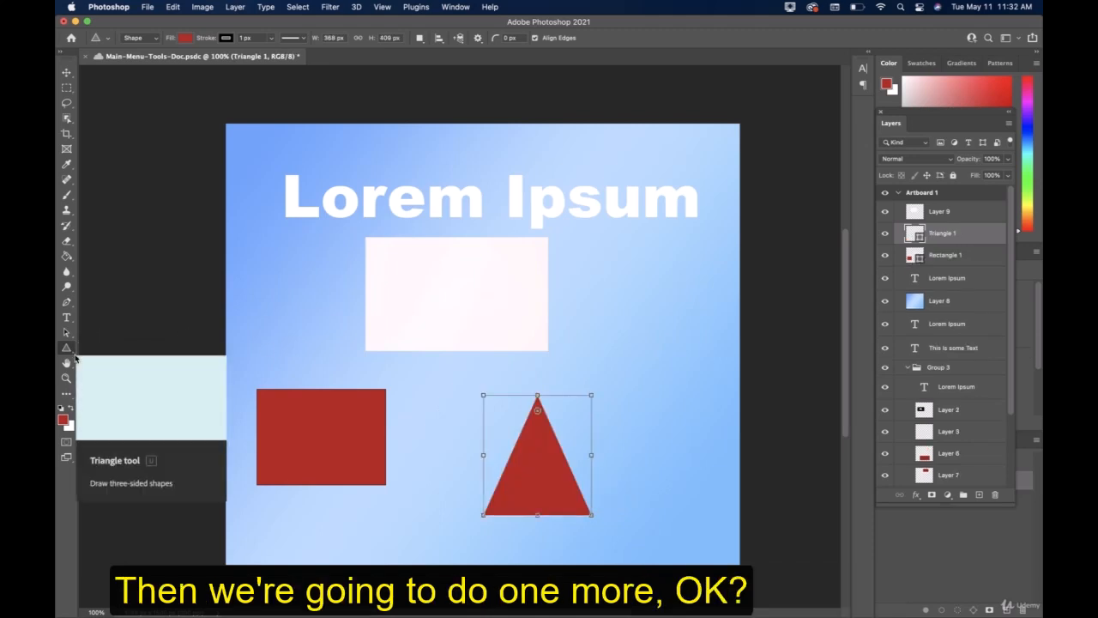
left_click_drag(74, 356, 108, 386)
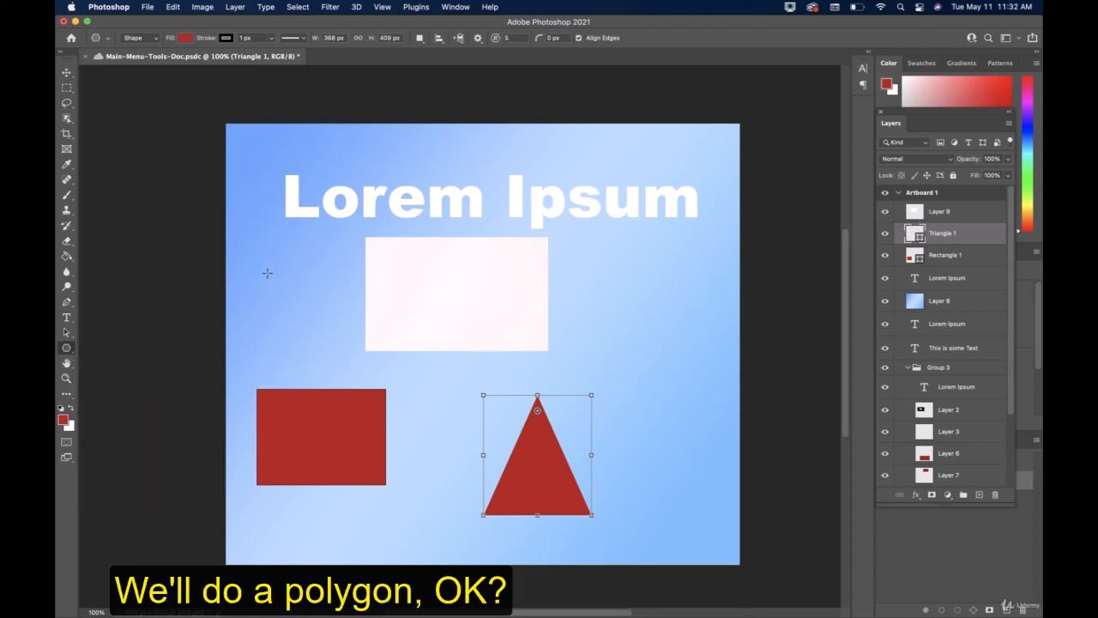
left_click_drag(258, 255, 366, 351)
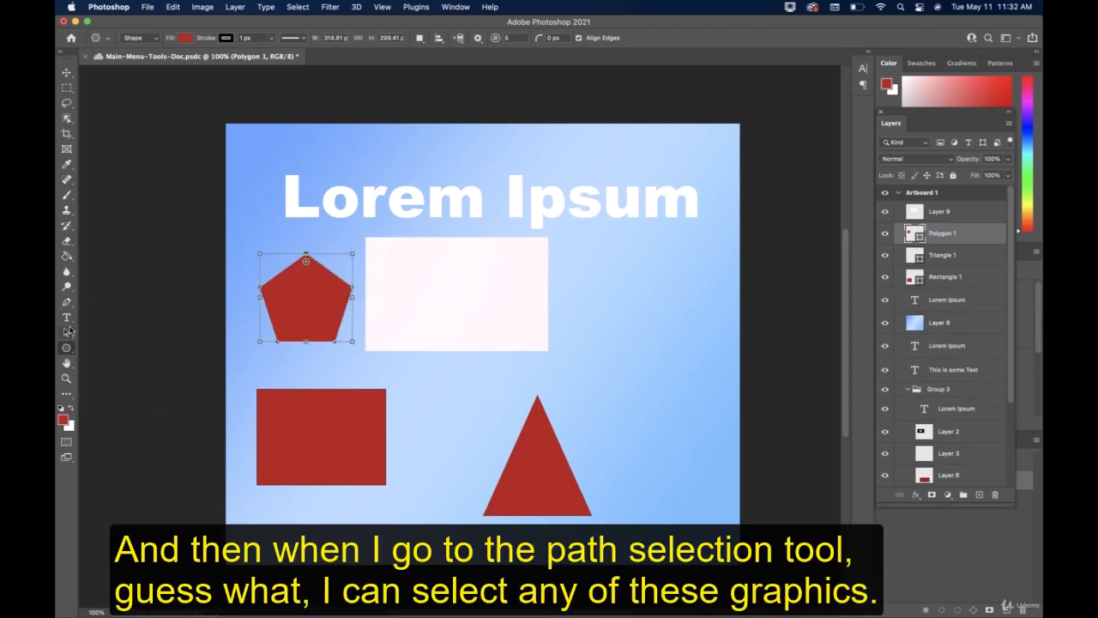
Switch to the Path Selection tool and try selecting the red triangle and the red rectangle individually on the canvas.
left_click(67, 332)
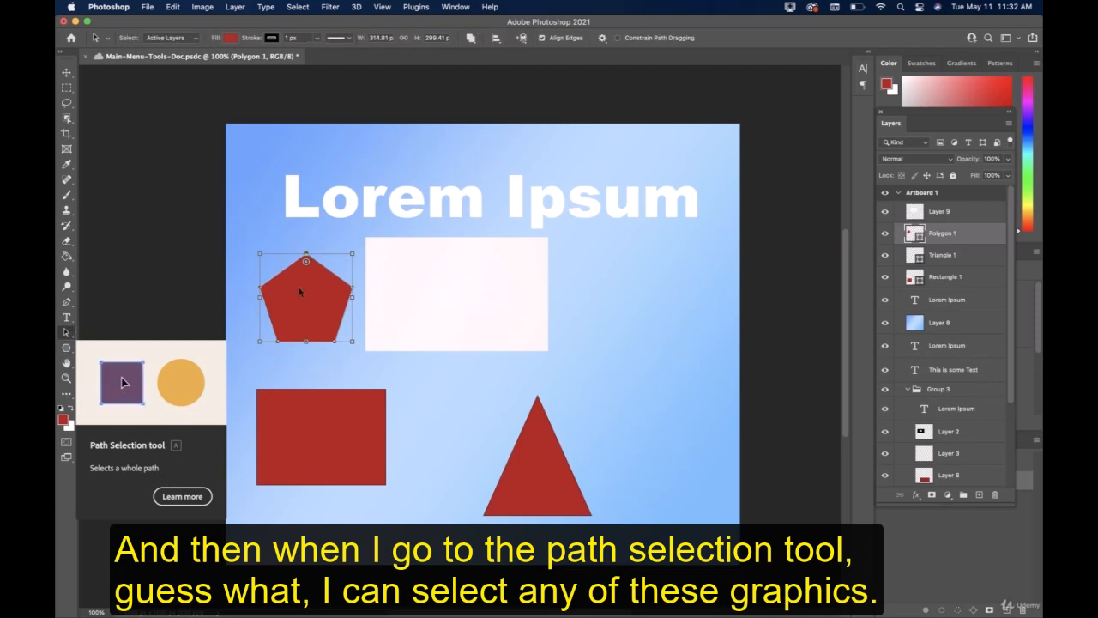
left_click(300, 369)
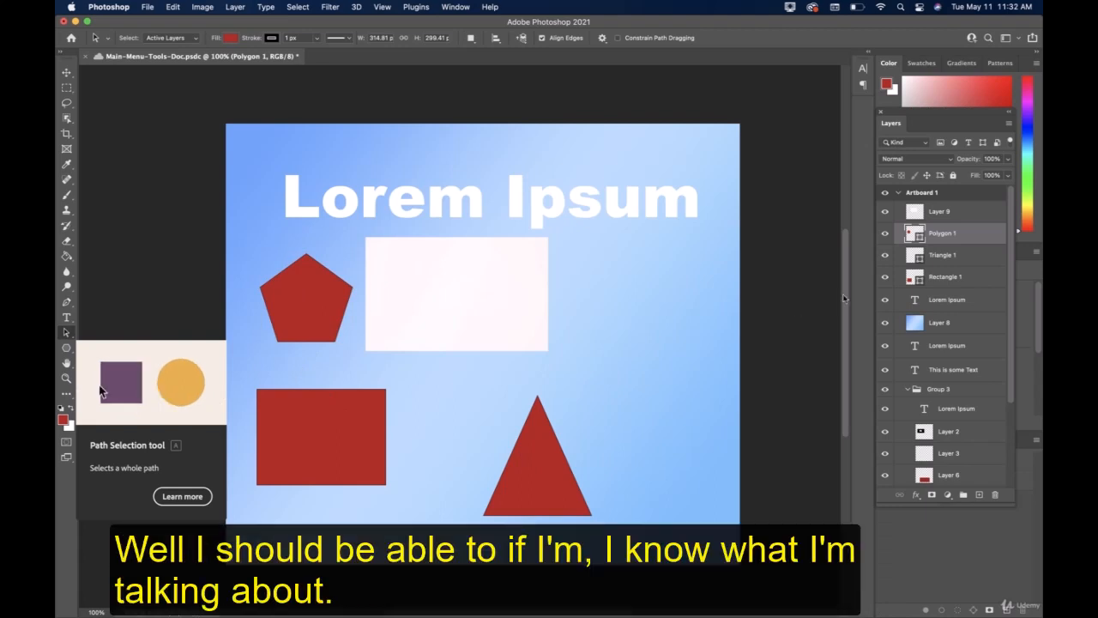
left_click(537, 454)
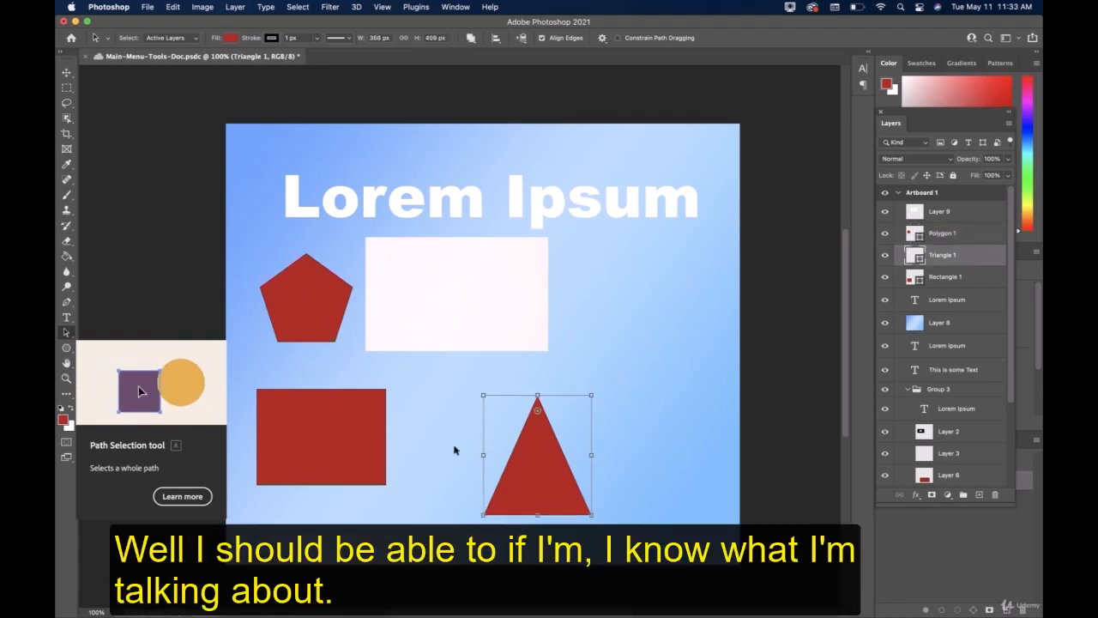
left_click(323, 434)
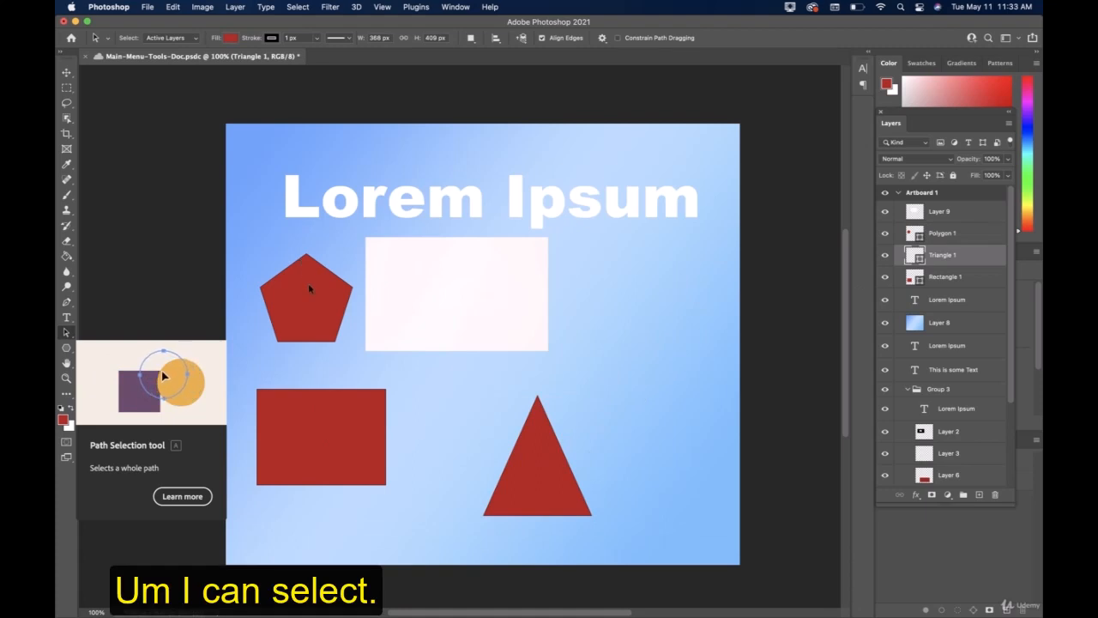
left_click(534, 465)
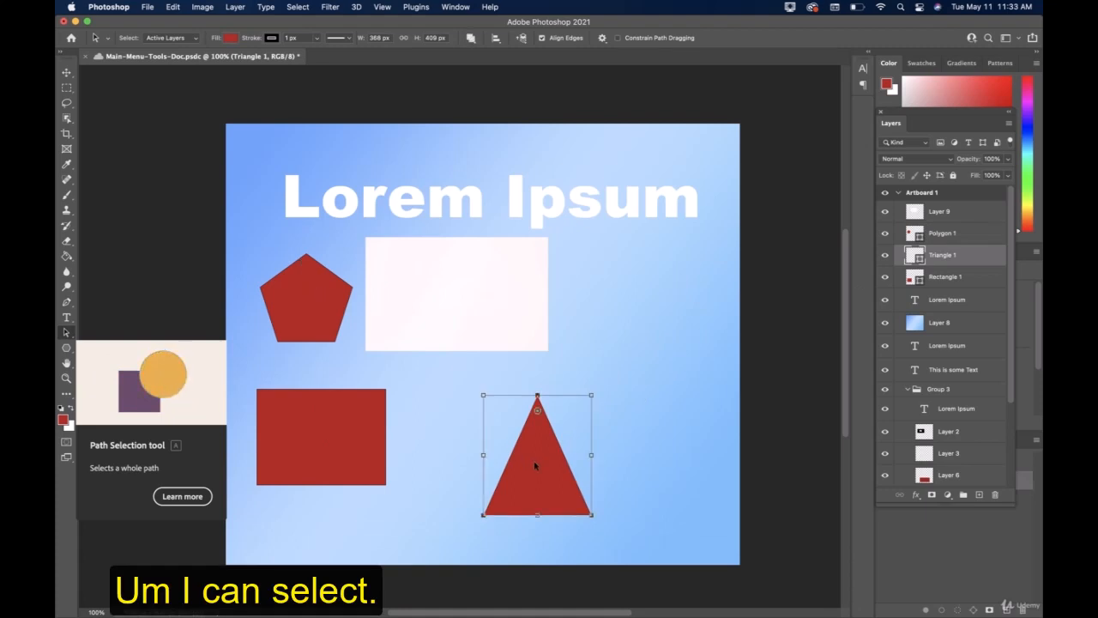
left_click(314, 441)
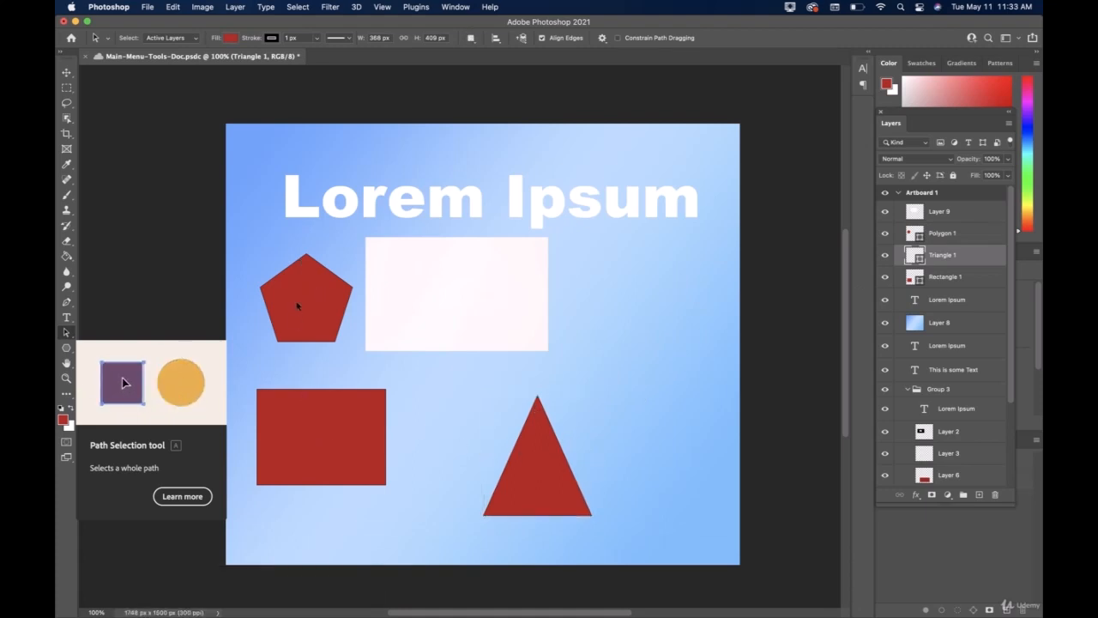
Select the red triangle and move it left so it slightly overlaps the red rectangle's right edge.
left_click_drag(520, 448, 546, 458)
left_click(495, 433)
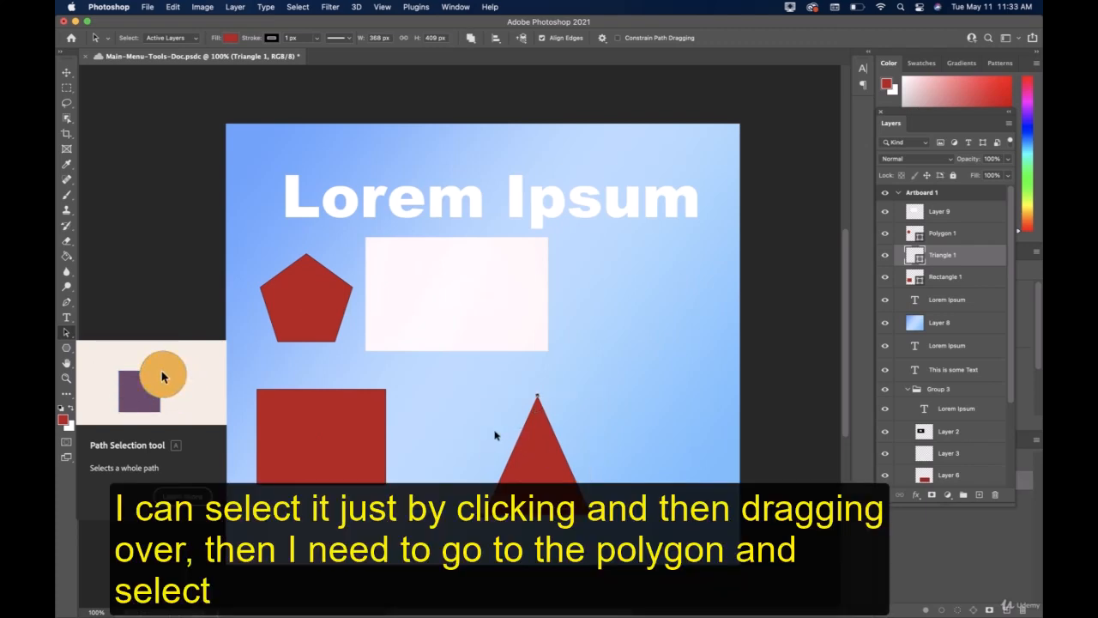
left_click(541, 459)
left_click_drag(540, 459, 429, 437)
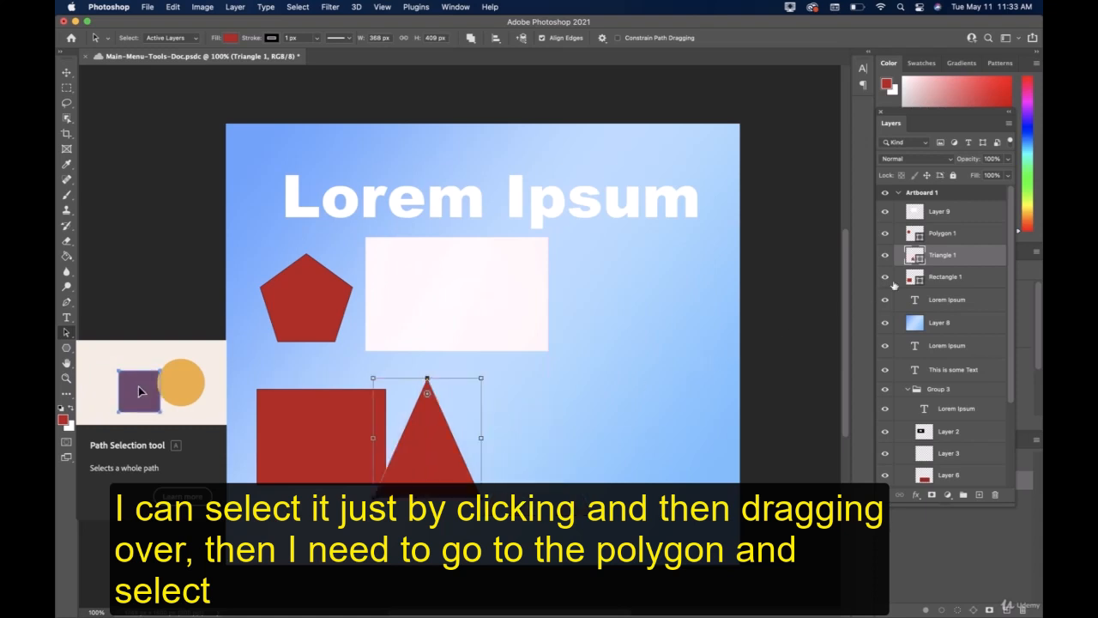
Make the Polygon 1 layer active, move the red pentagon to the right of the triangle, and deselect its path.
left_click(940, 238)
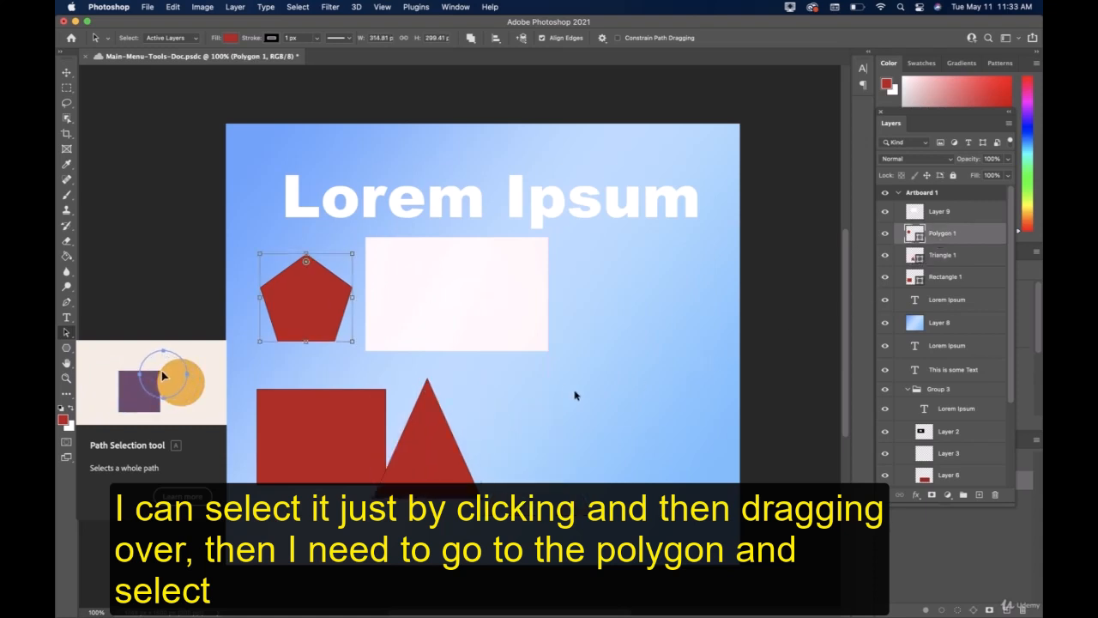
left_click(577, 394)
left_click(305, 310)
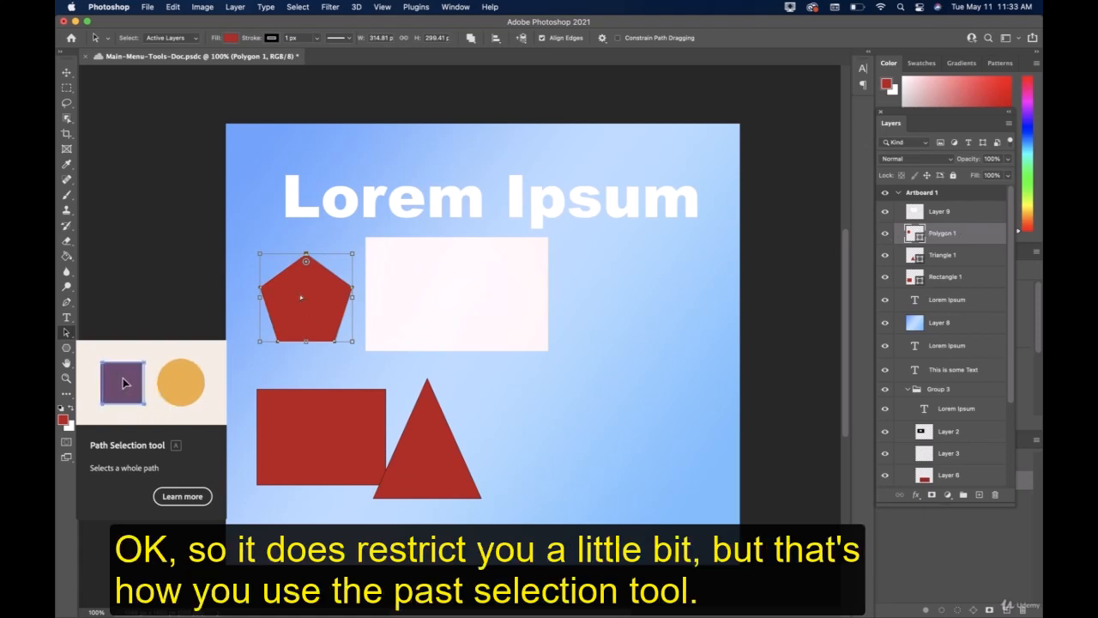
left_click_drag(295, 296, 512, 438)
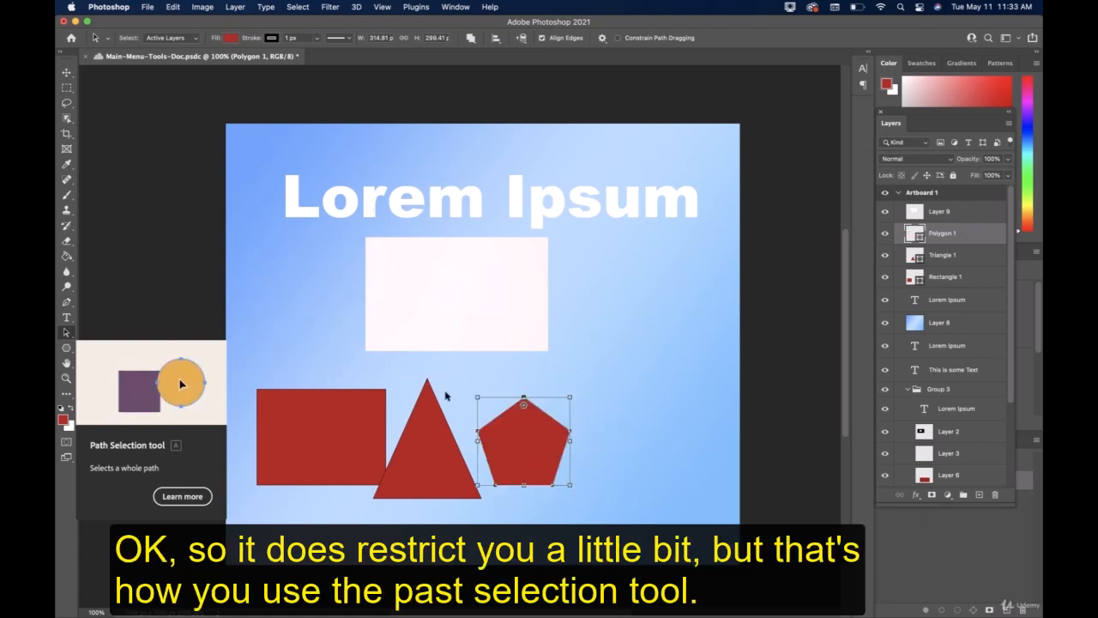
left_click(302, 339)
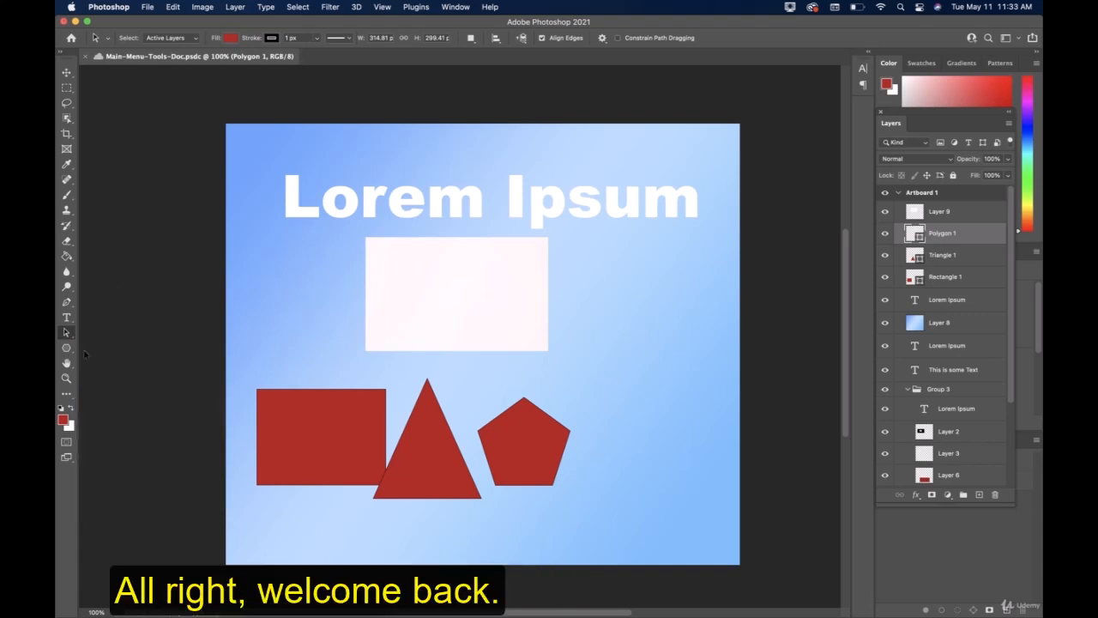
Review the shape tool variants, trying the Rectangle tool, and switch to the Custom Shape tool.
left_click(68, 349)
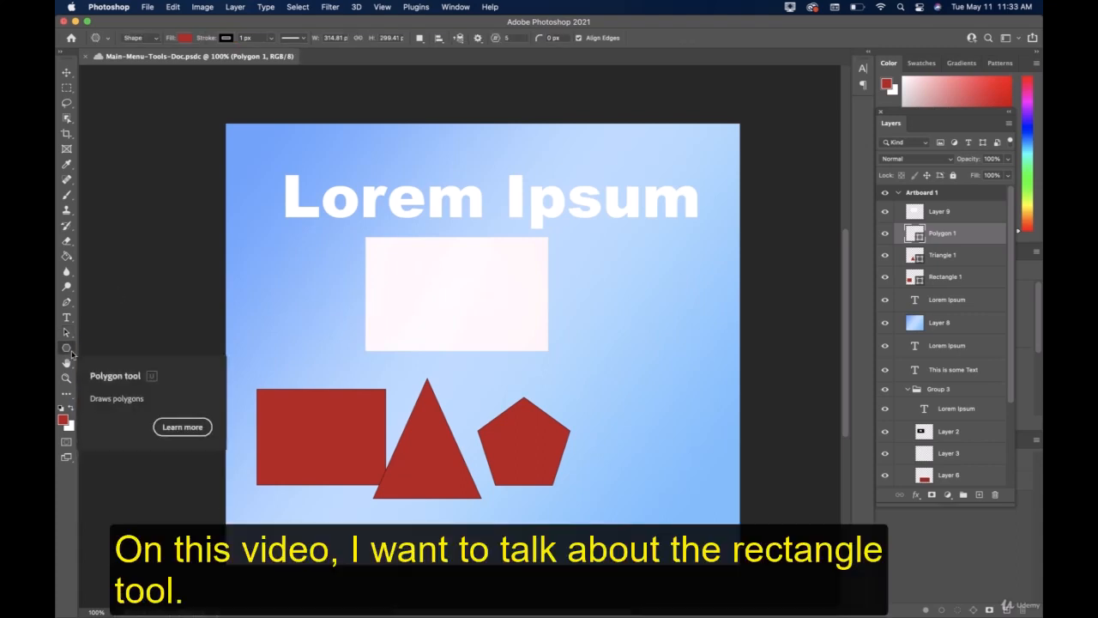
left_click(69, 349)
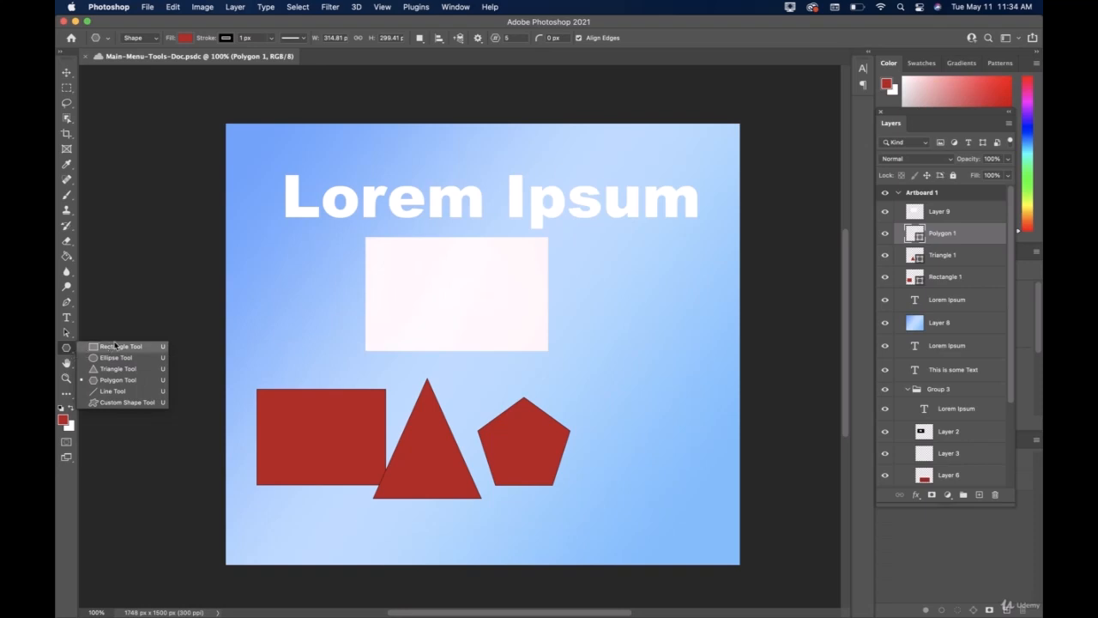
left_click(111, 347)
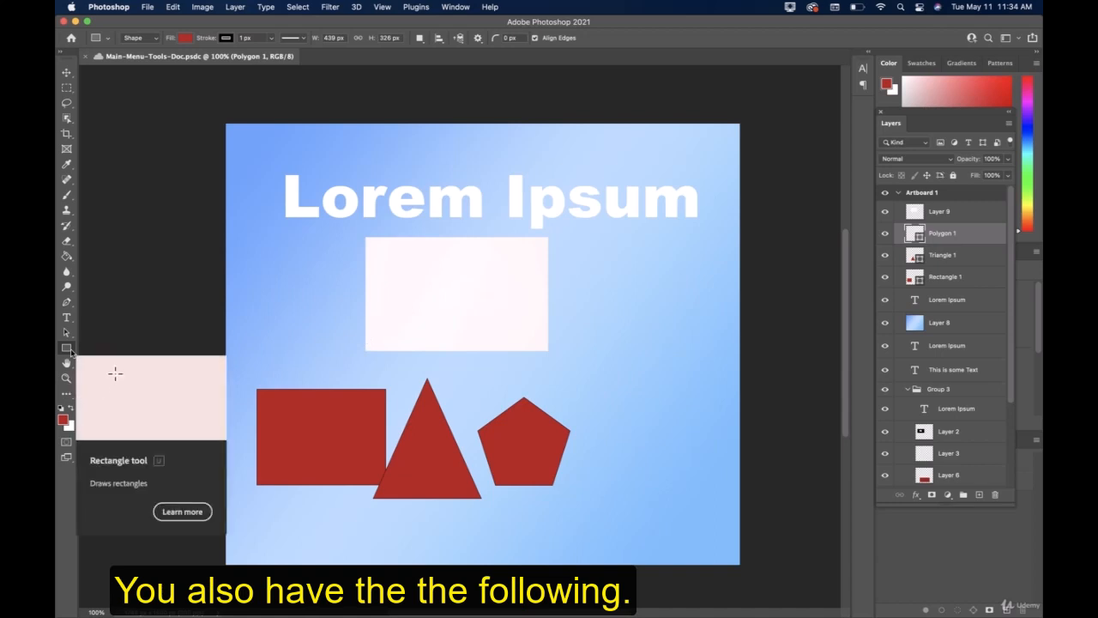
left_click(71, 352)
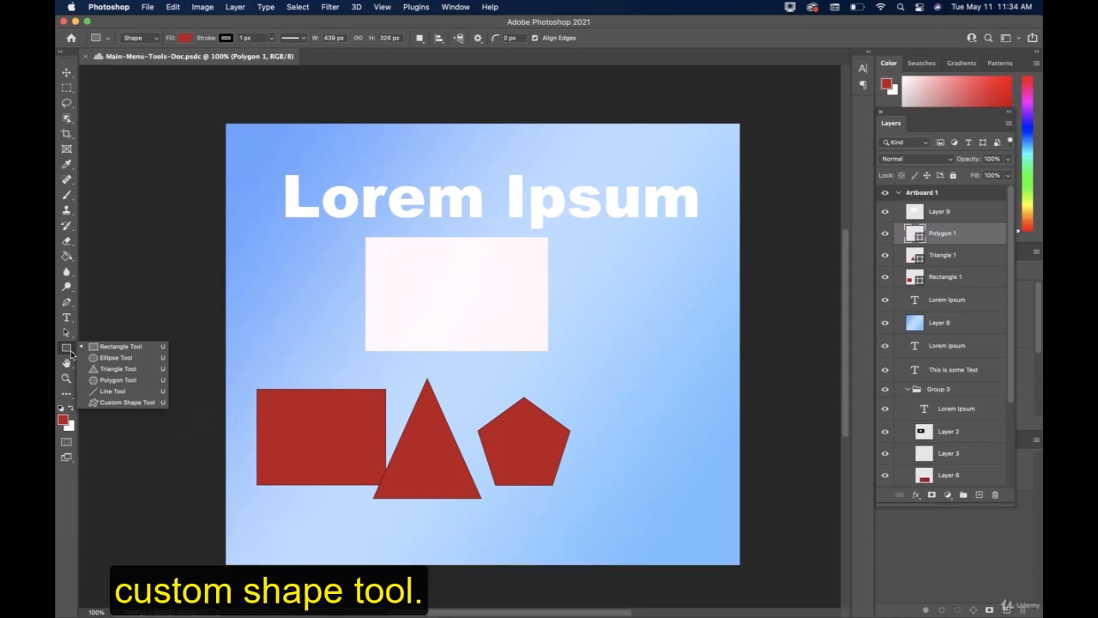
left_click(117, 402)
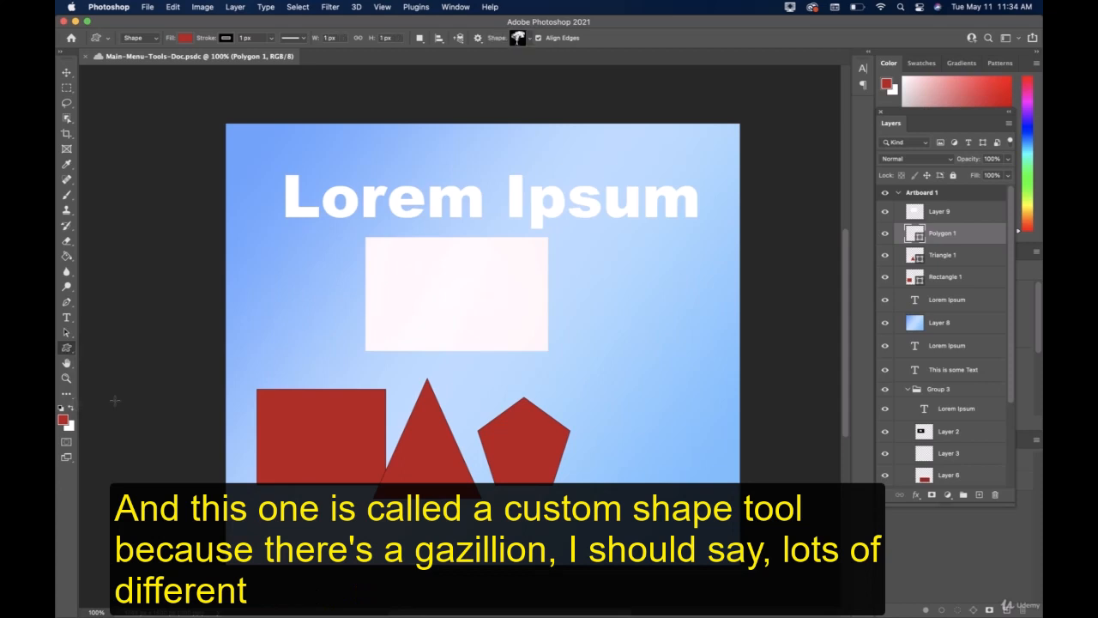
Enlarge the custom shape picker and expand its Flowers, Boats, Wild Animals and Leaf Trees groups.
left_click(529, 38)
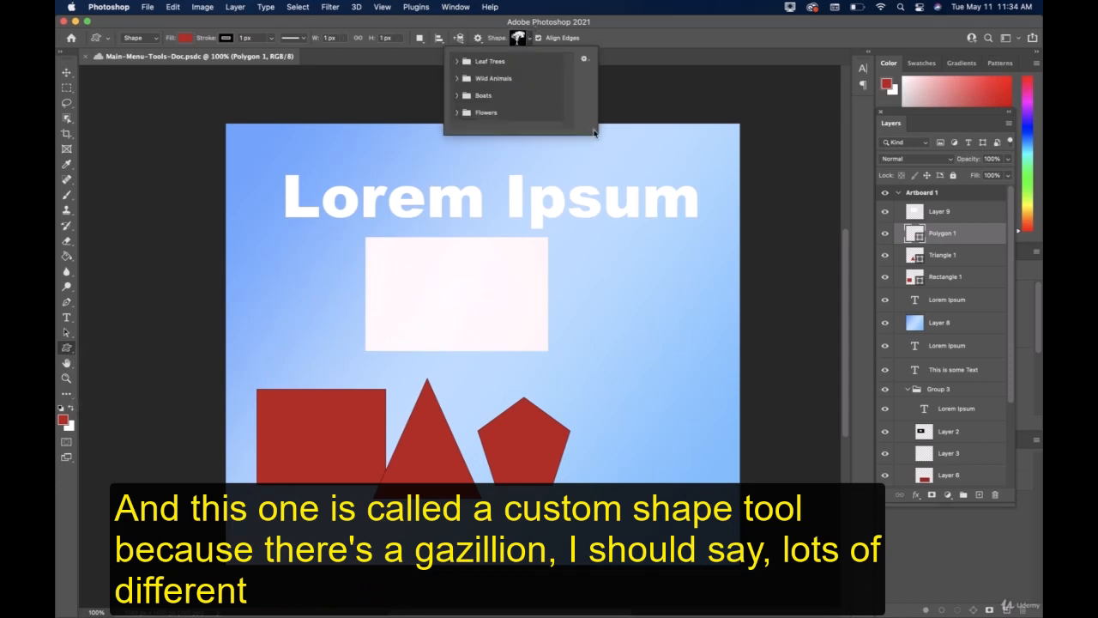
left_click_drag(594, 133, 692, 245)
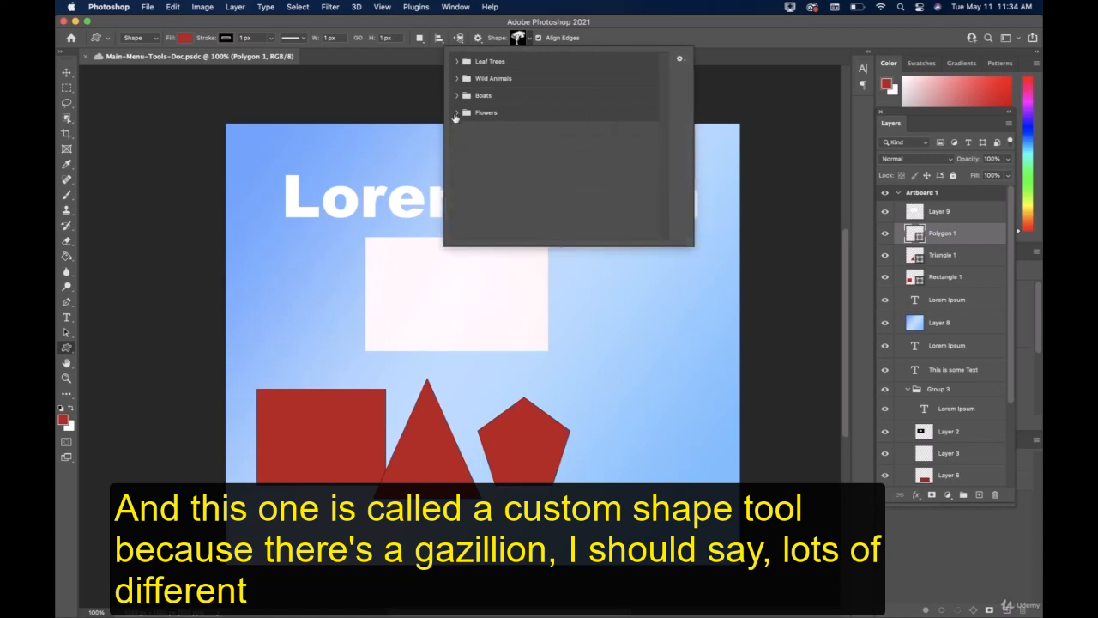
left_click(455, 113)
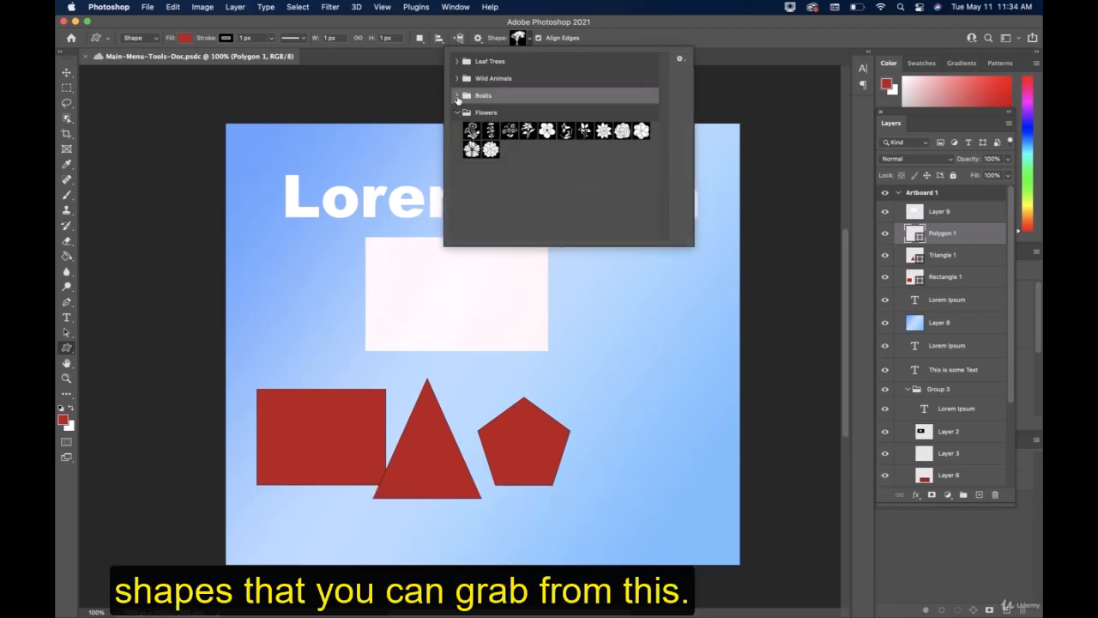
left_click(458, 96)
left_click(456, 78)
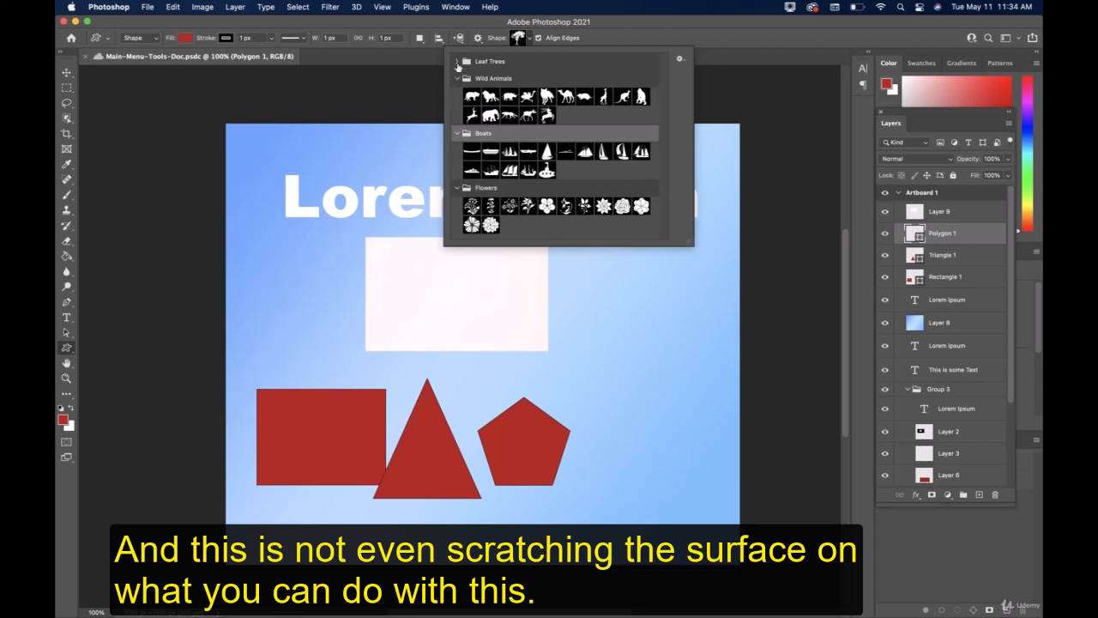
left_click(456, 61)
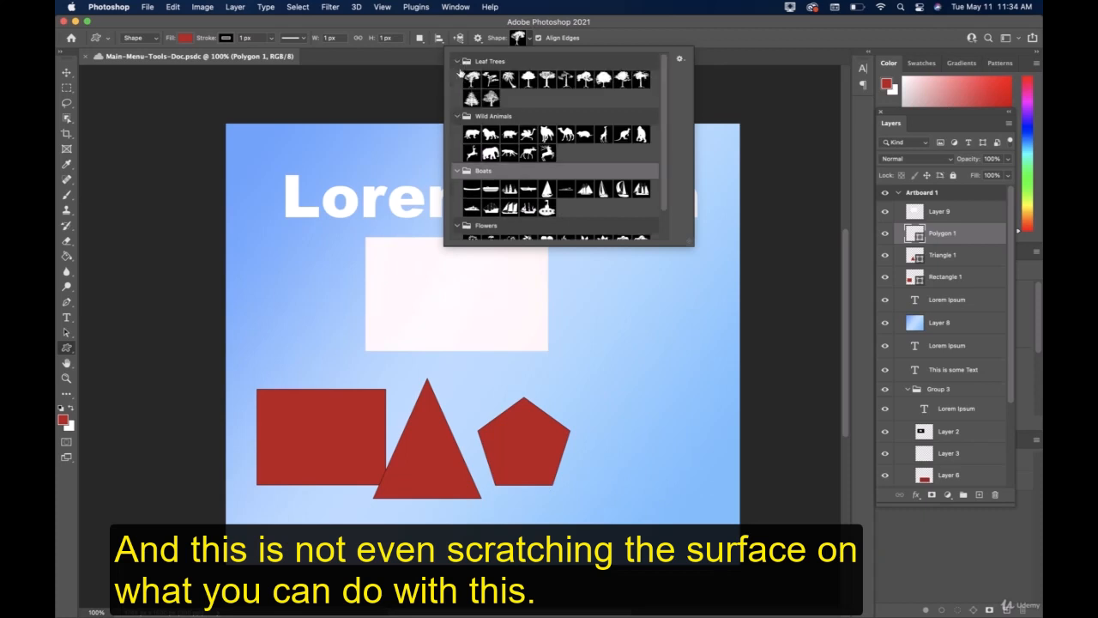
View the shape picker's options, choose the palm tree from Leaf Trees, and draw it about 344 px wide above and right of the pentagon.
left_click(680, 57)
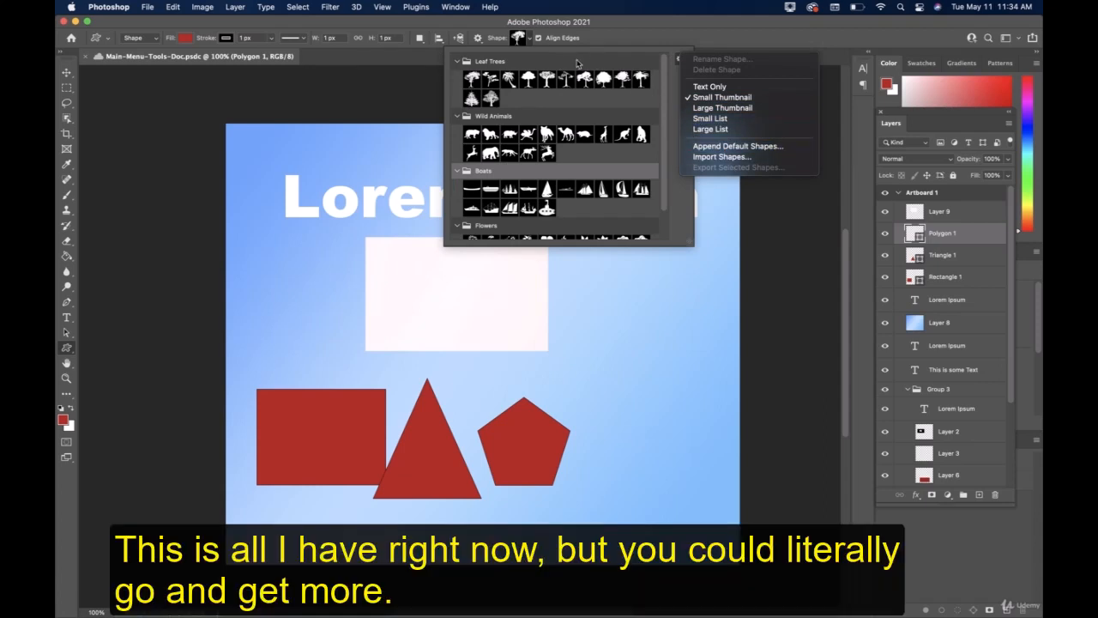
left_click(600, 37)
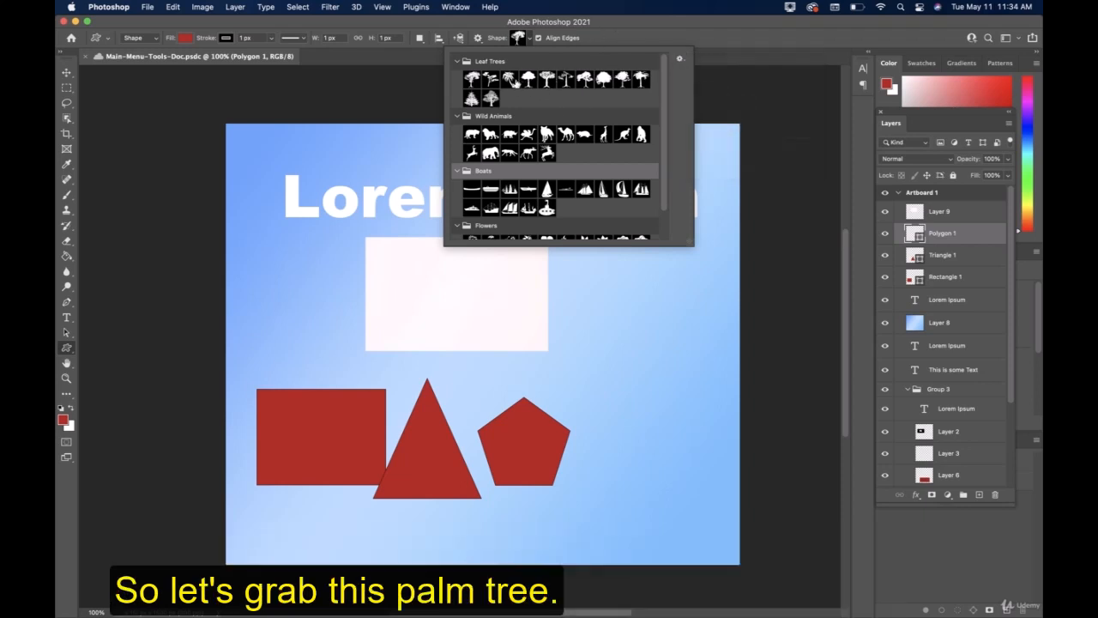
left_click(510, 79)
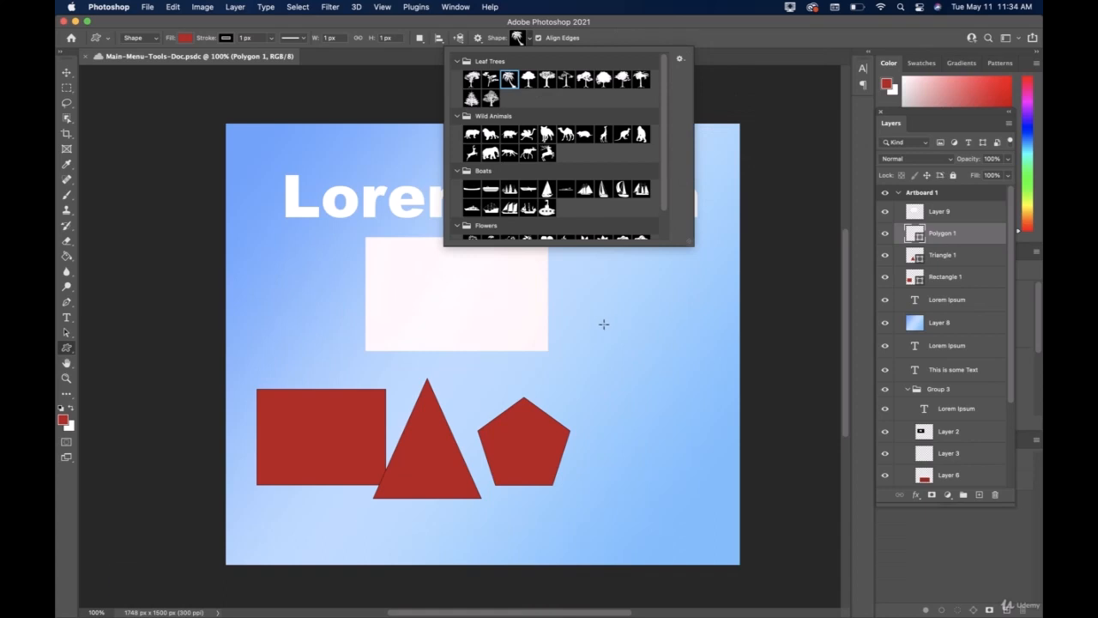
left_click_drag(604, 323, 704, 409)
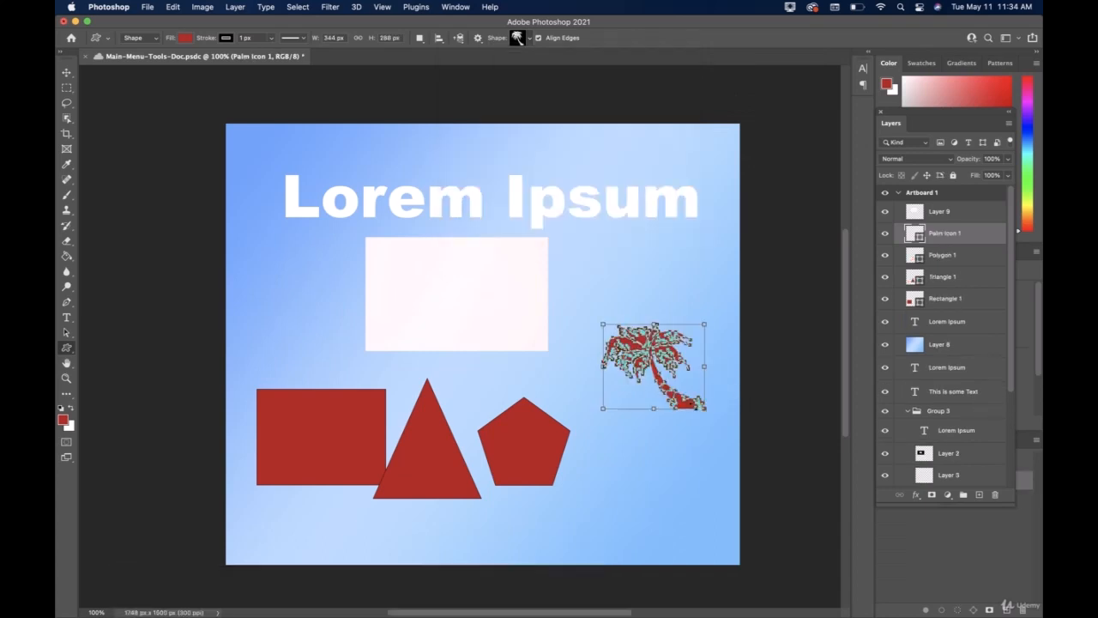
Duplicate the red palm tree three times with the Move tool, arranging the copies below and leftward across the lower artboard, and save the document.
key("v")
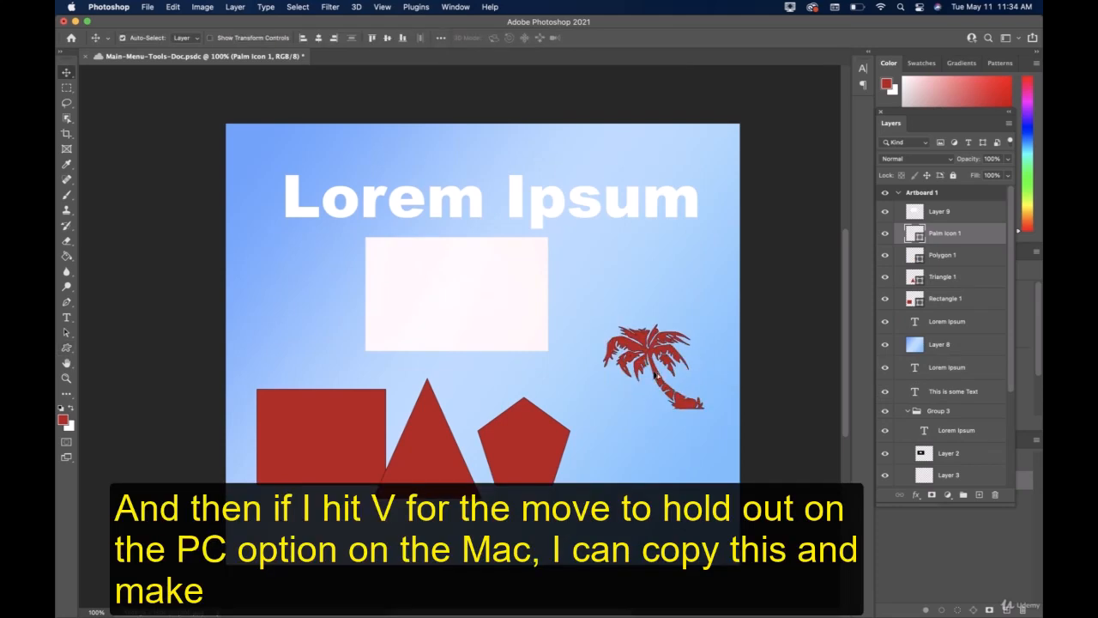
left_click_drag(655, 375, 583, 533)
left_click_drag(580, 521, 493, 520)
left_click_drag(556, 506, 458, 518)
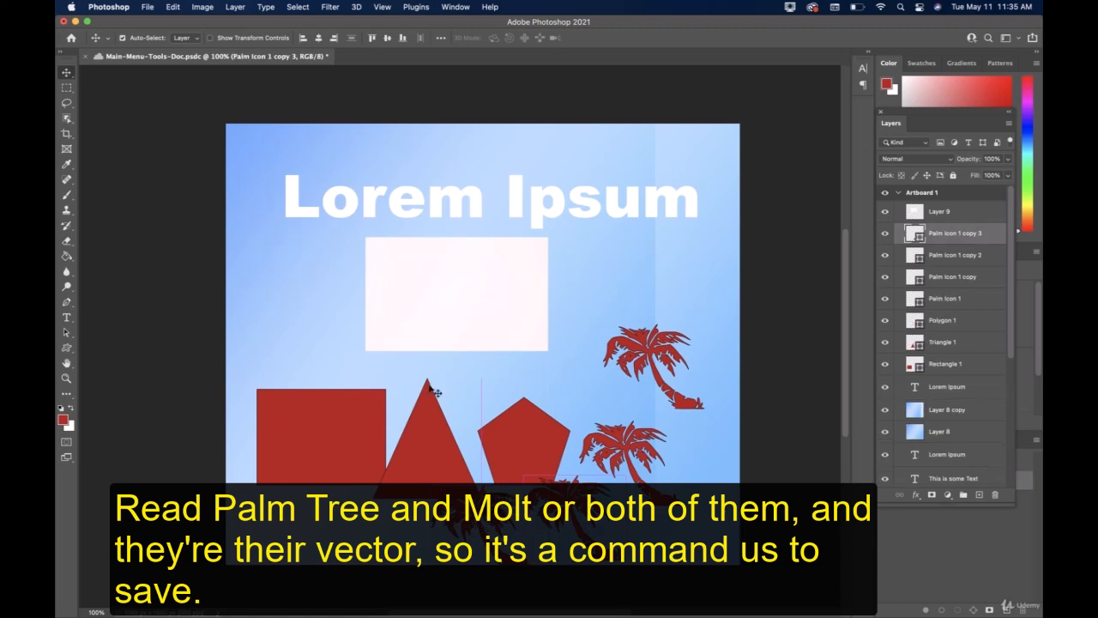
key("super+s")
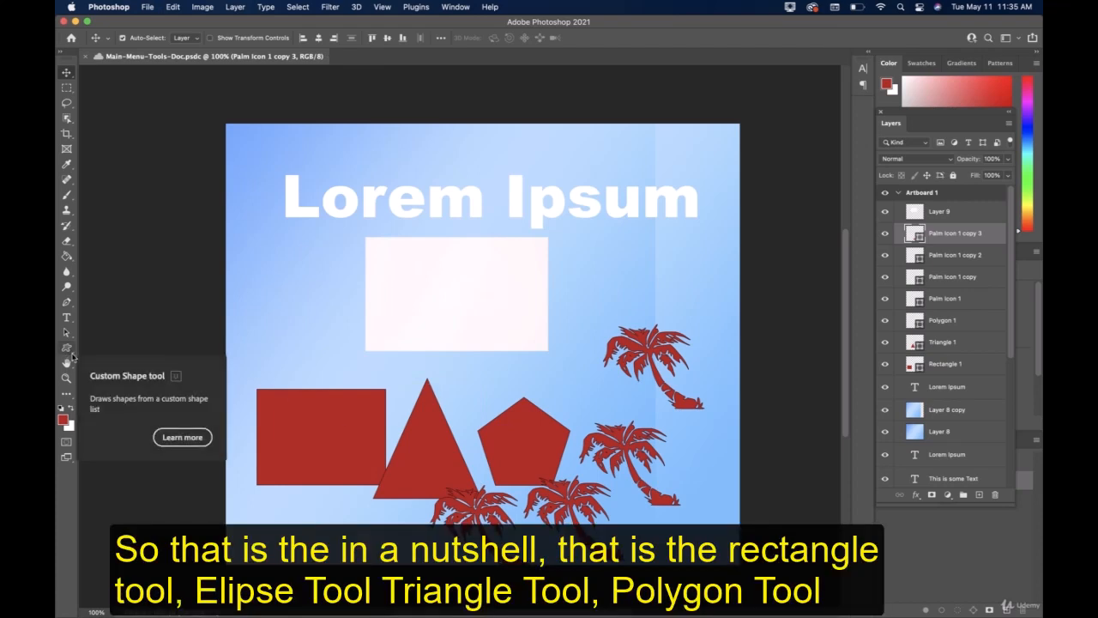
Switch the shape tool back to Rectangle, and use the Hand tool to pan the artboard in several directions at 100%.
key("shift+u")
right_click(72, 355)
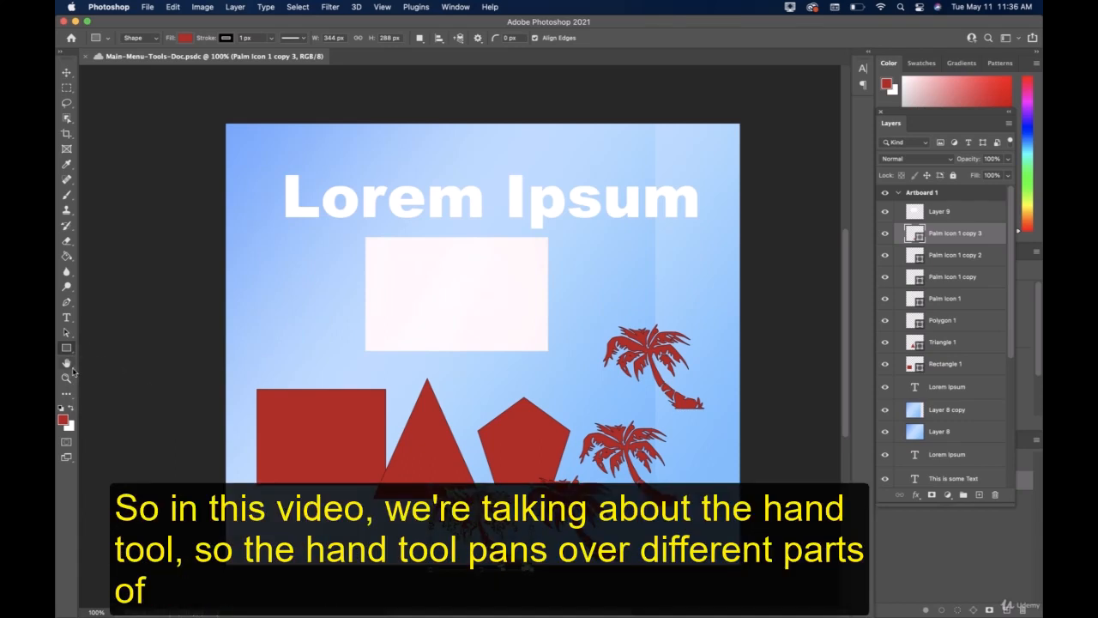
left_click(72, 369)
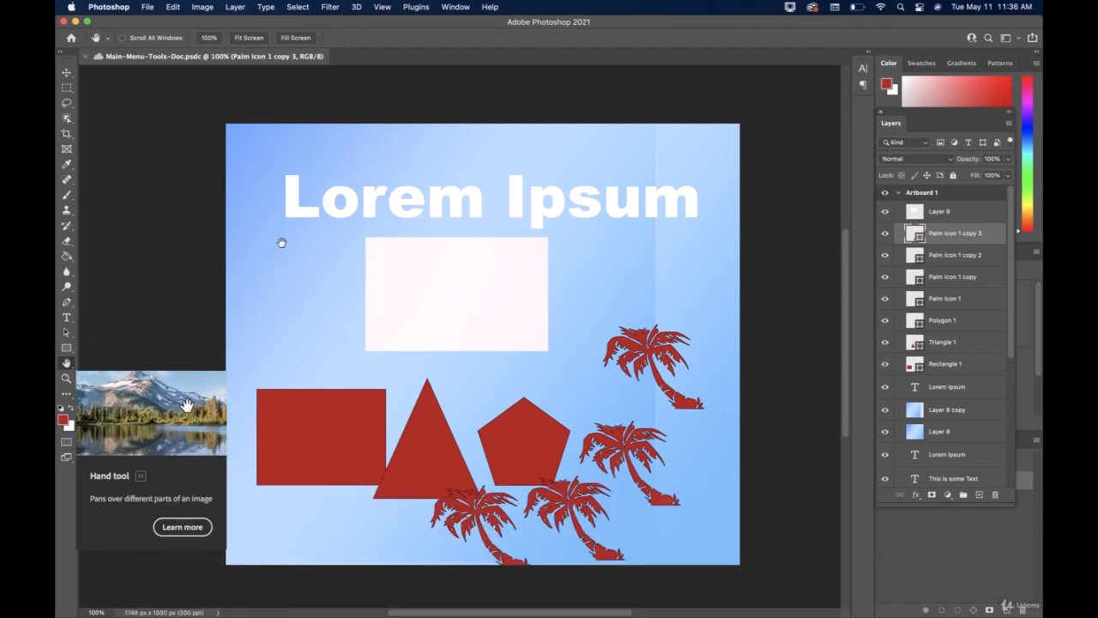
left_click_drag(335, 289, 189, 265)
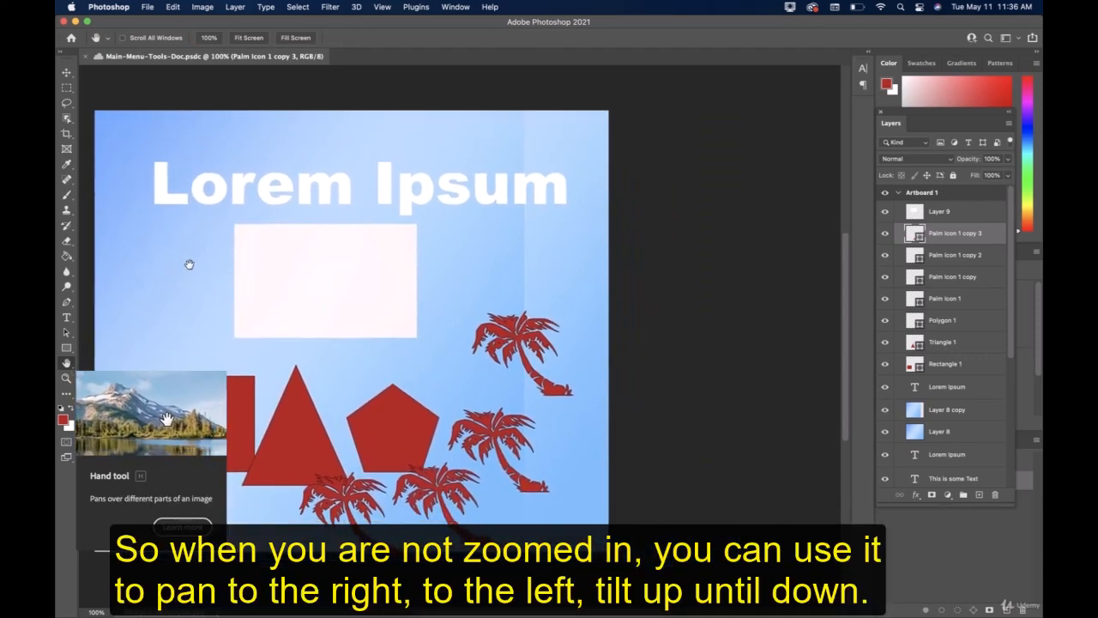
left_click_drag(480, 277, 215, 265)
left_click_drag(334, 265, 657, 171)
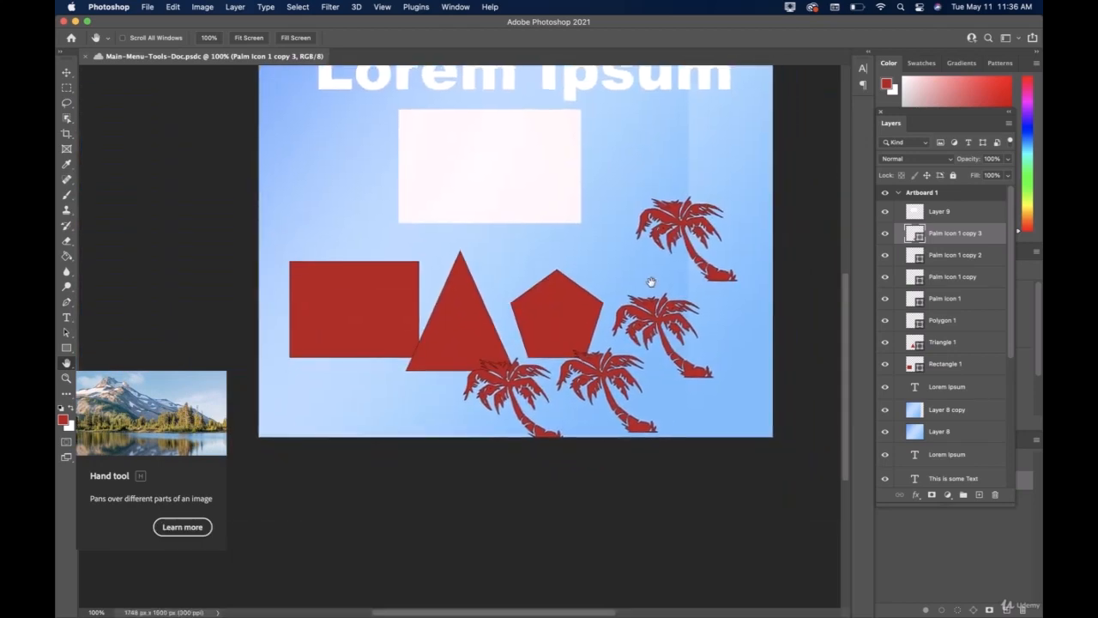
left_click_drag(651, 282, 643, 357)
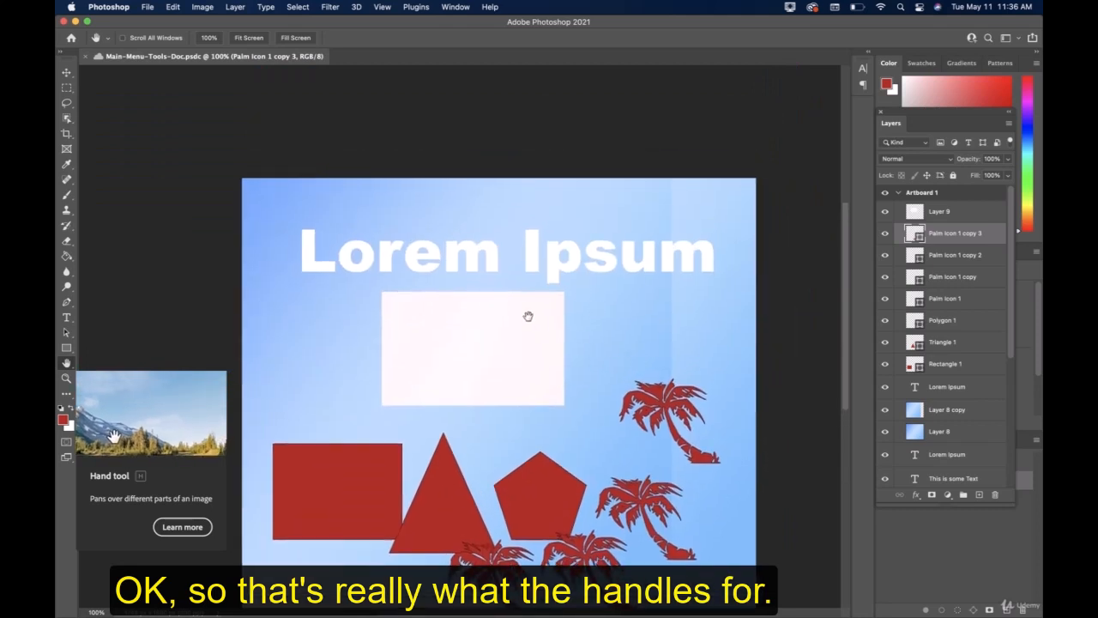
left_click_drag(528, 315, 495, 284)
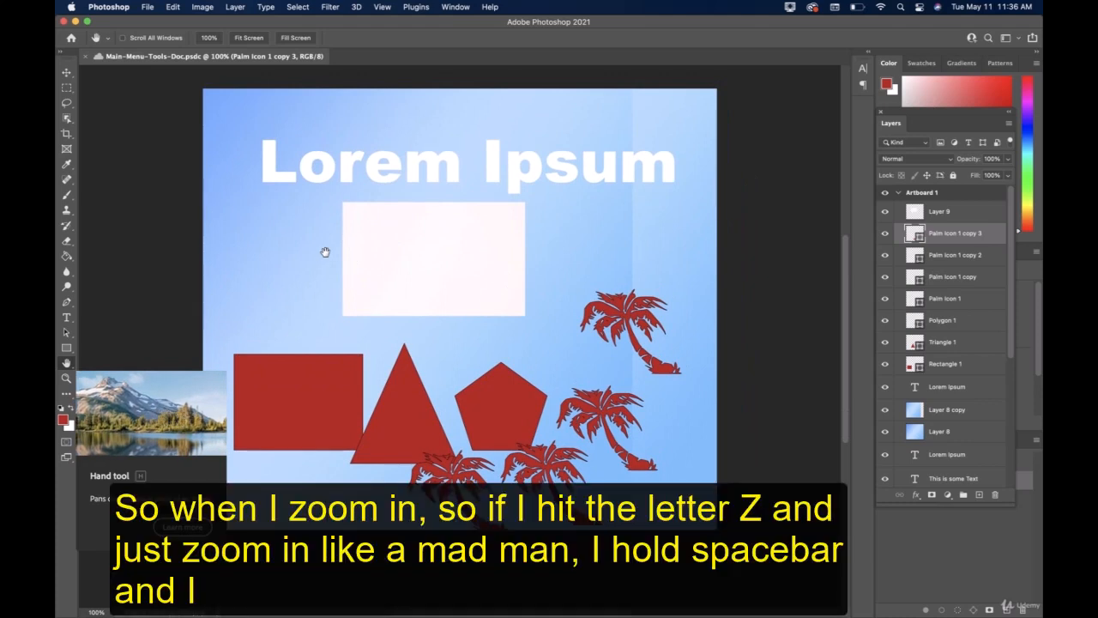
Zoom in to 500% near the pale rectangle's left edge and pan across it to its right edge with the temporary Hand tool.
key("z")
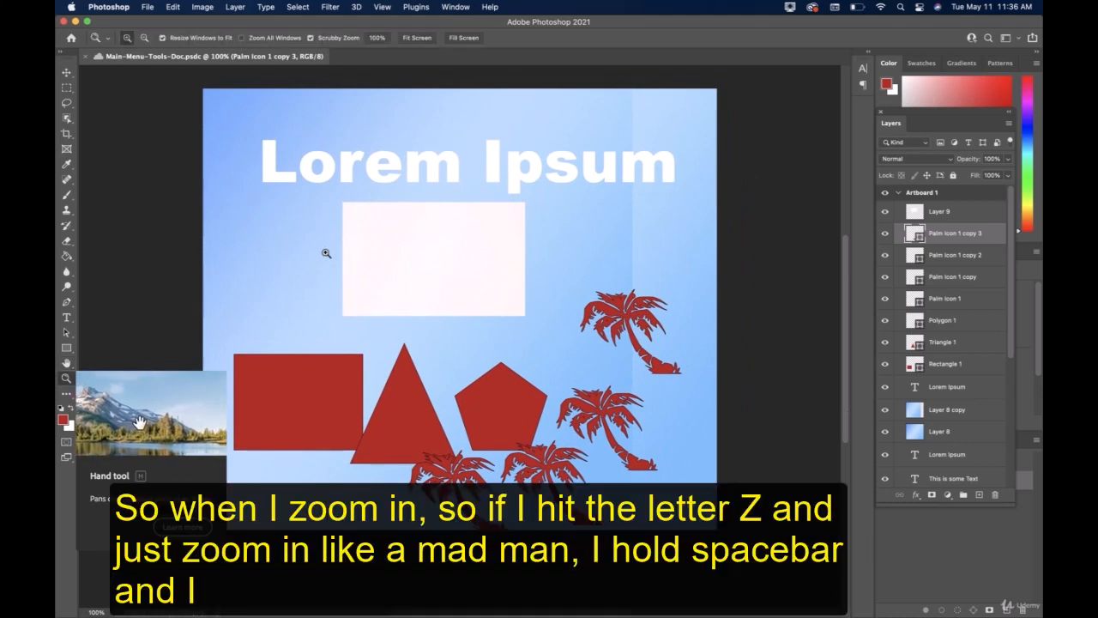
left_click(326, 253)
left_click(326, 253)
left_click(326, 253)
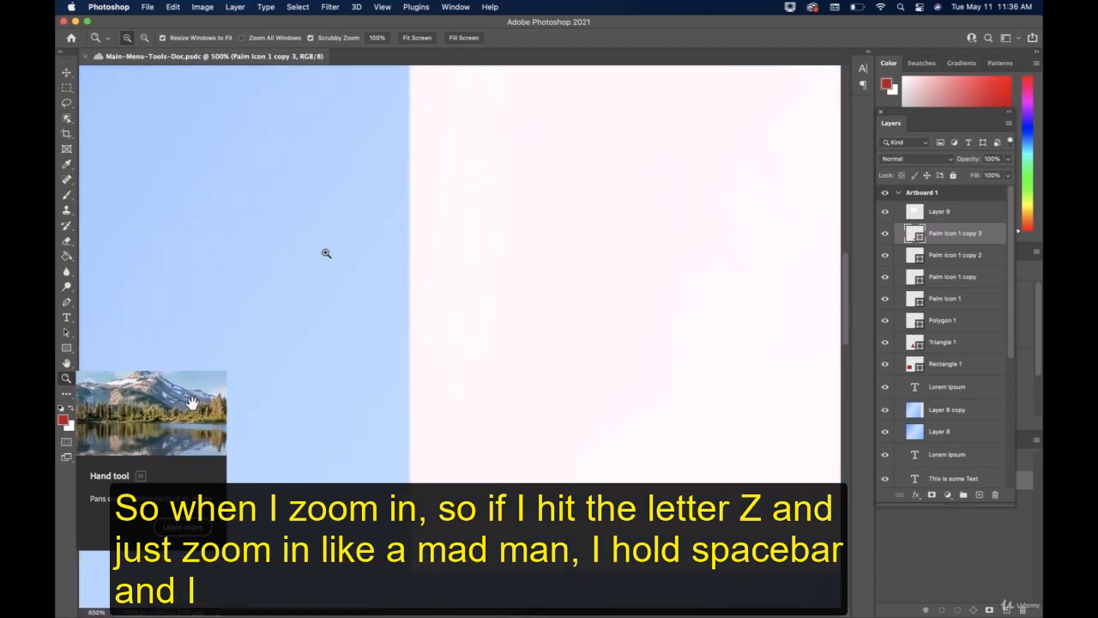
key("space")
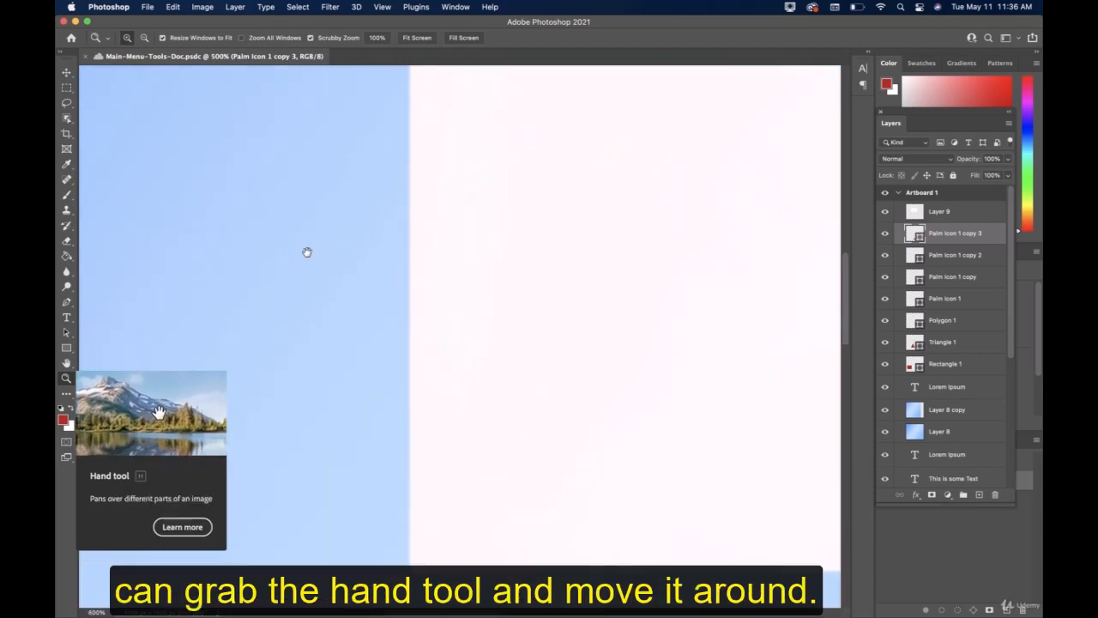
left_click_drag(306, 250, 215, 262)
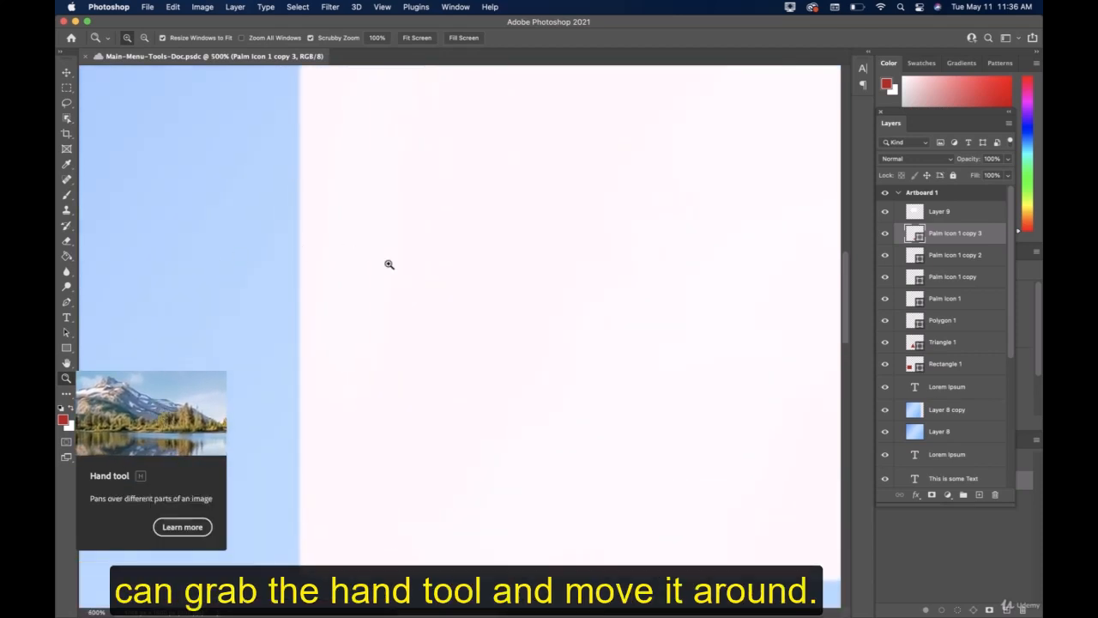
left_click_drag(388, 262, 262, 281)
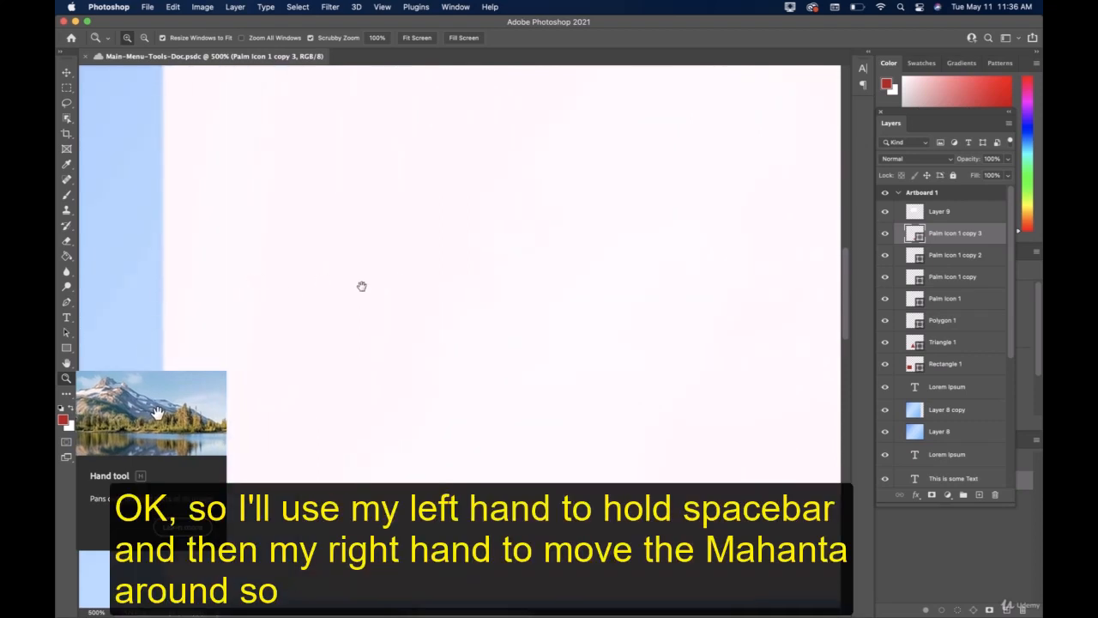
left_click_drag(361, 286, 272, 296)
left_click_drag(421, 320, 220, 337)
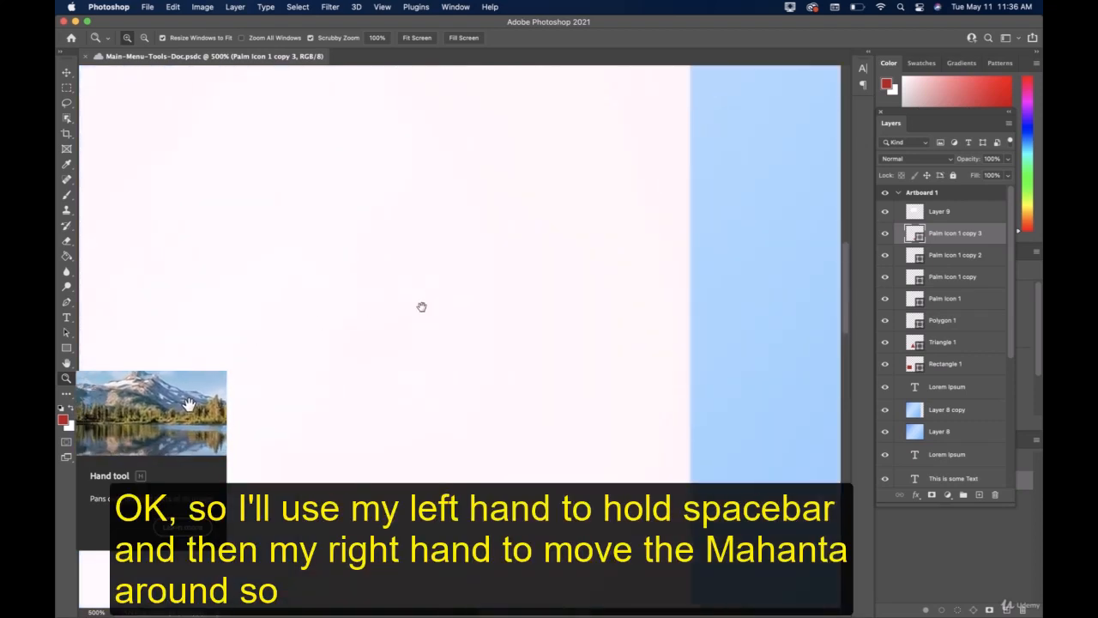
Pan up from the pale rectangle to the beginning of the Lorem Ipsum heading at 500% magnification.
left_click_drag(421, 387, 418, 532)
left_click_drag(440, 262, 549, 402)
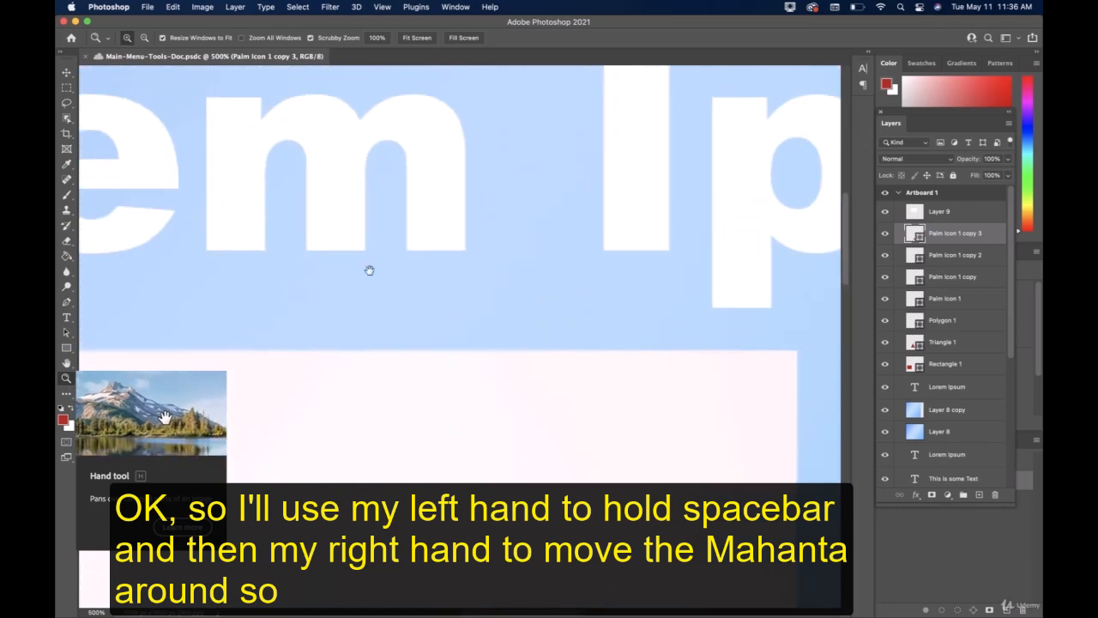
left_click_drag(345, 262, 547, 371)
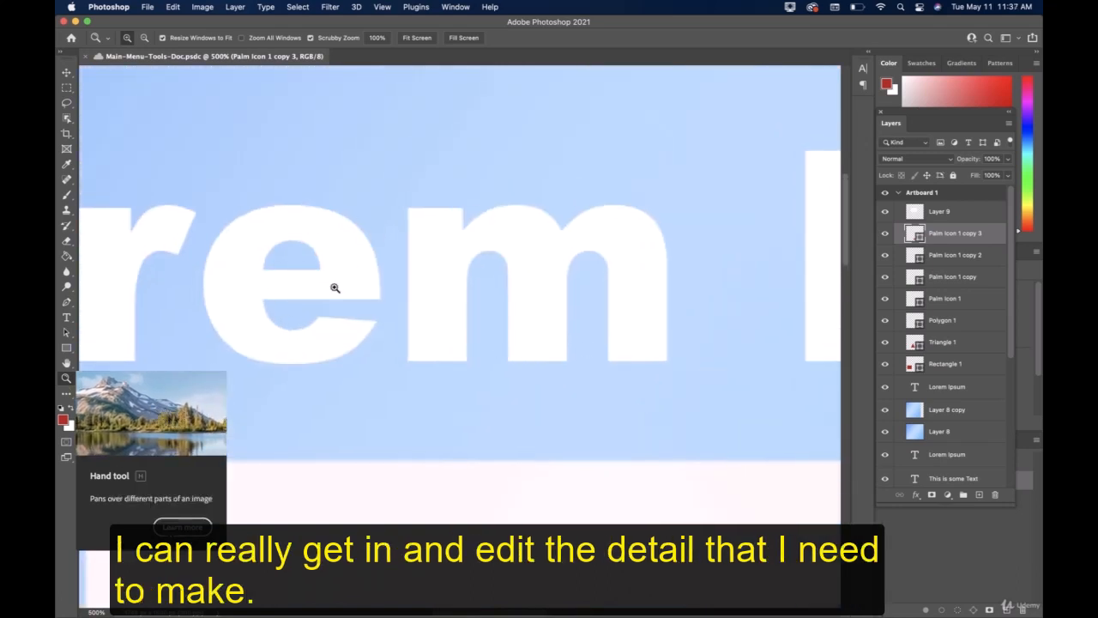
left_click_drag(367, 286, 544, 289)
left_click_drag(311, 267, 538, 289)
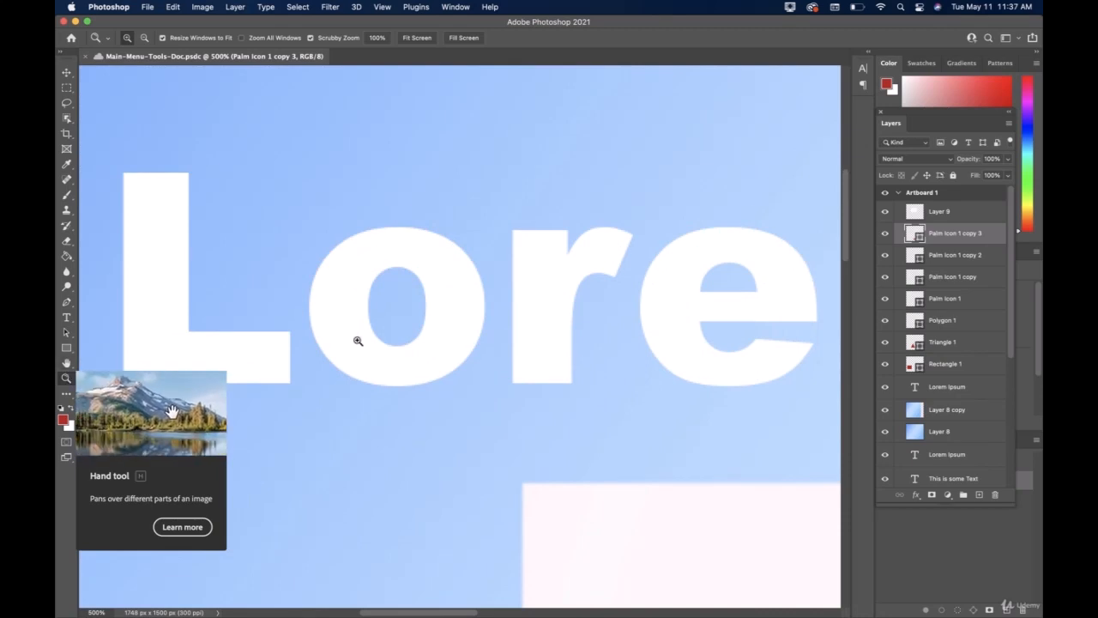
Zoom back out to 100% and pan the whole artboard into the middle of the canvas area.
key("alt")
left_click(447, 323, "alt")
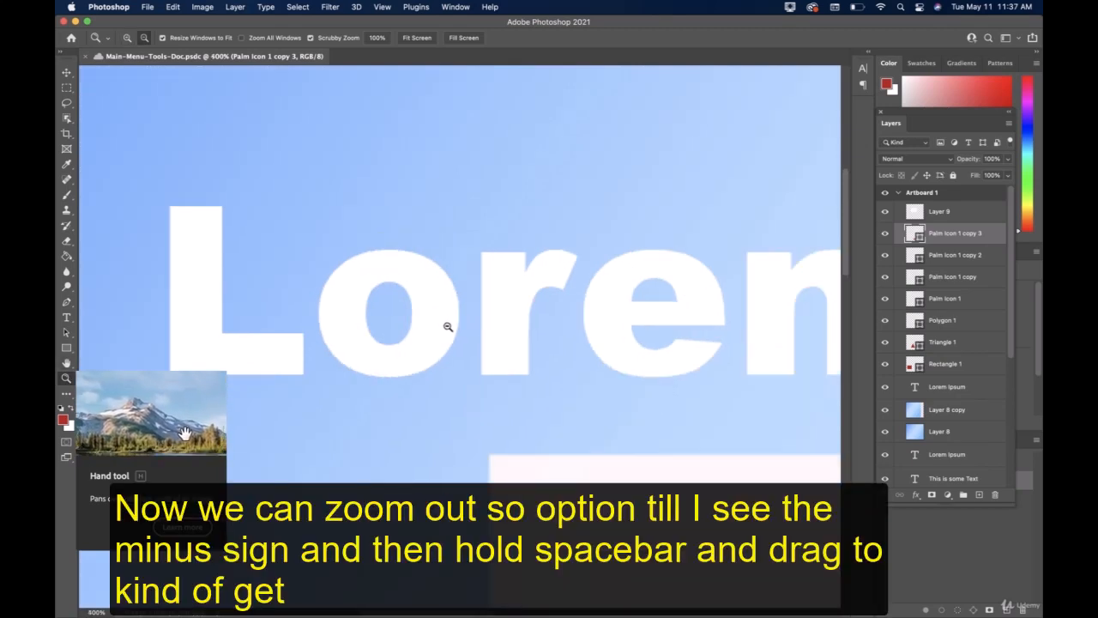
left_click(446, 324, "alt")
left_click(512, 363, "alt")
key("space")
left_click_drag(528, 365, 385, 259)
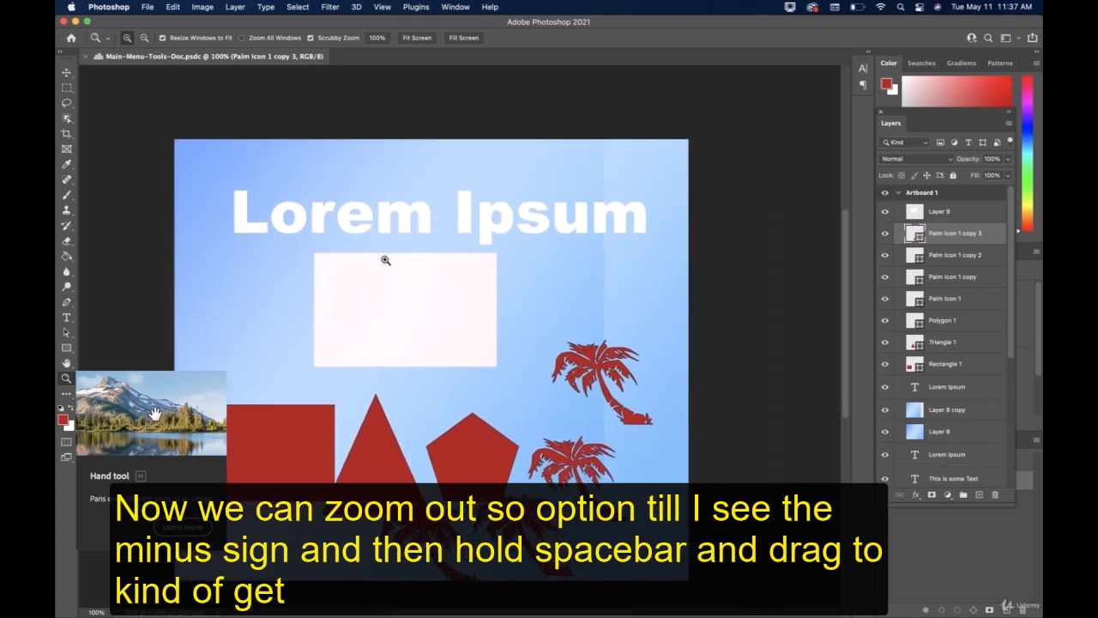
left_click_drag(412, 268, 420, 258)
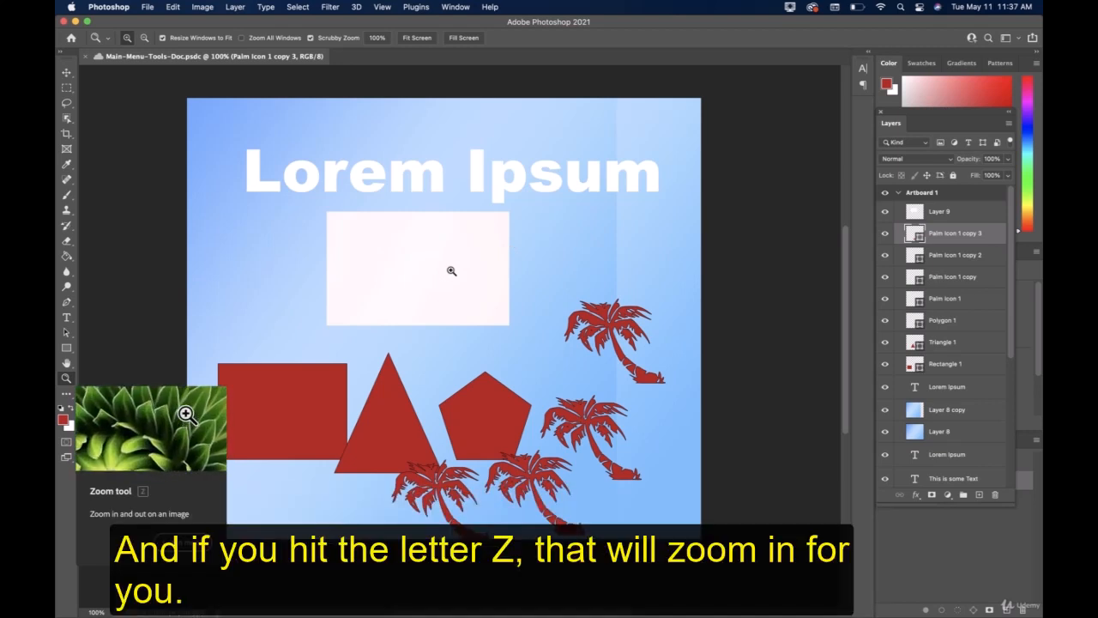
Zoom in on the pale rectangle to 300%, and zoom back out to 66.7%.
left_click(451, 271)
left_click(451, 271)
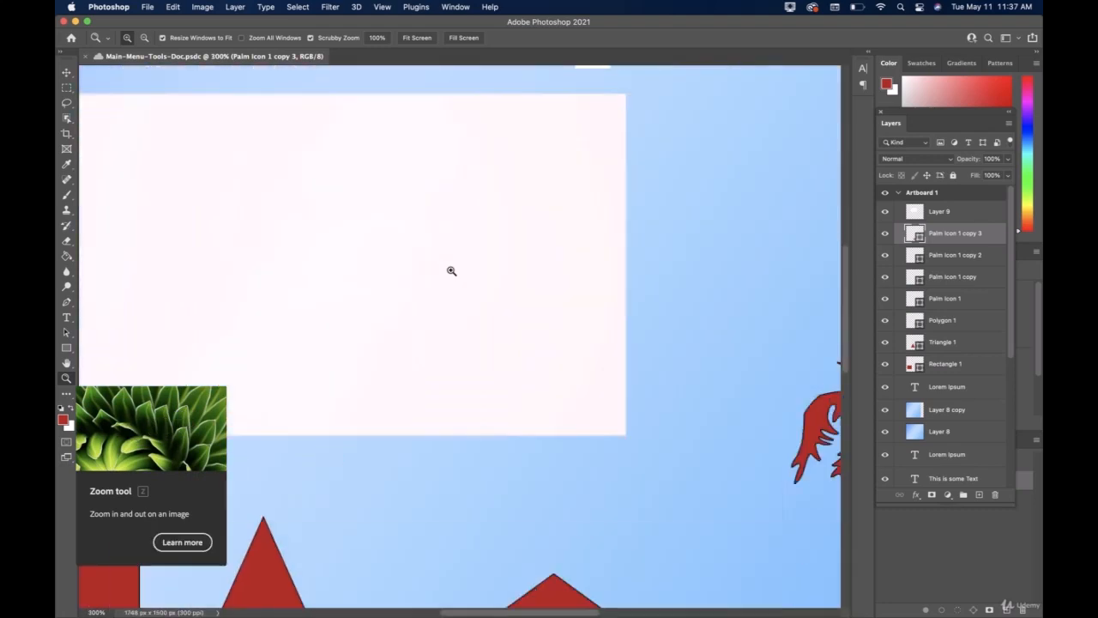
key("alt")
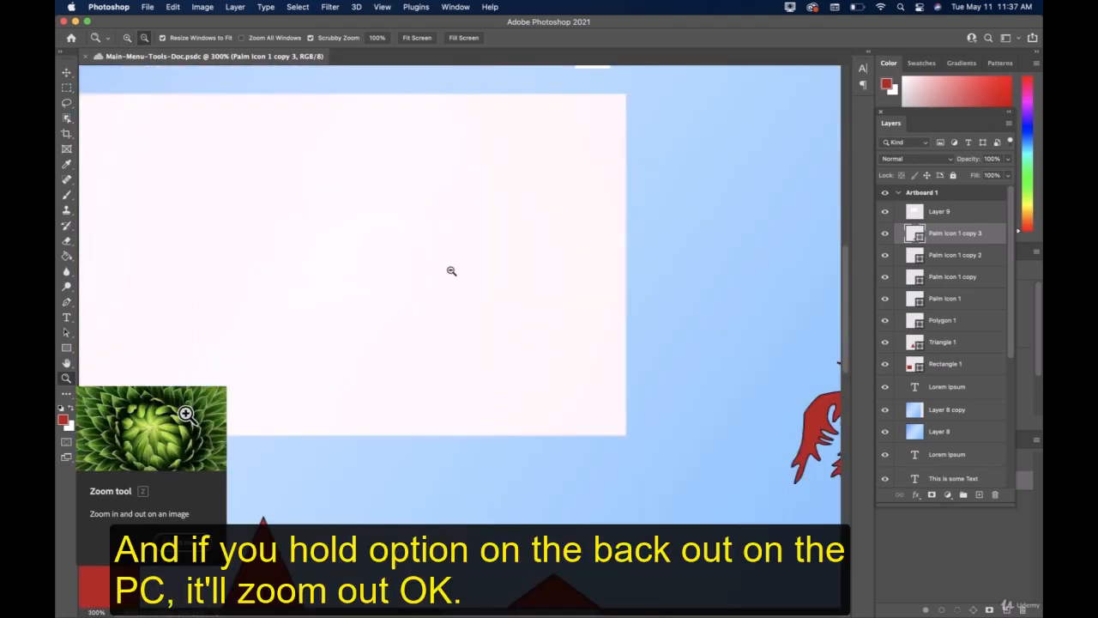
left_click(451, 271, "alt")
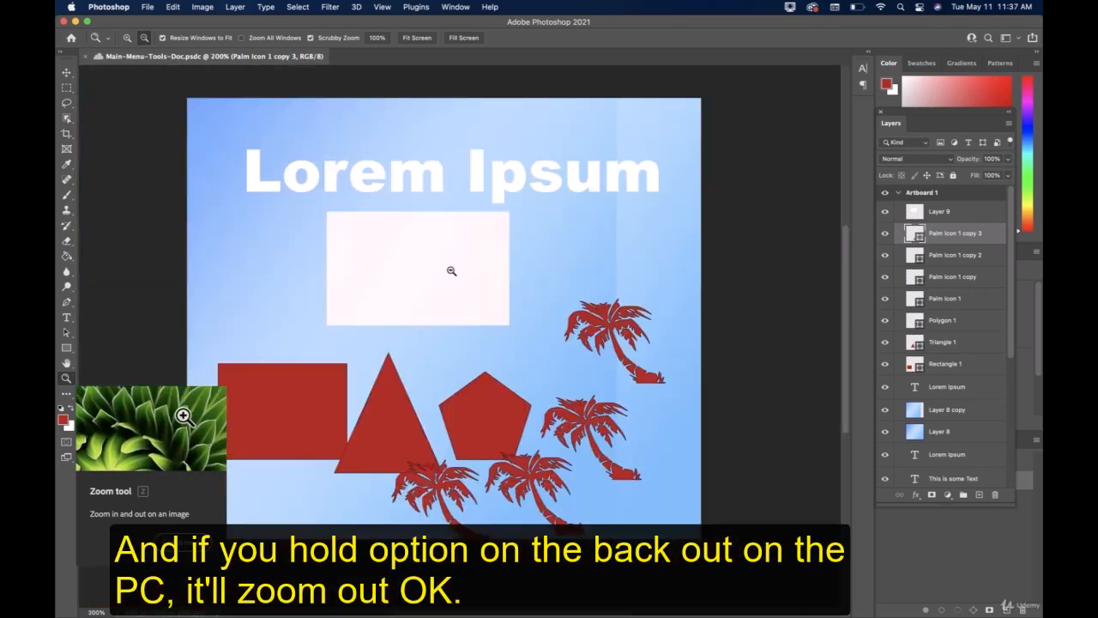
left_click(452, 271, "alt")
left_click(451, 272, "alt")
Zoom in to 200% on the pale rectangle and pan to bring the start of the Lorem Ipsum heading into view.
left_click(451, 271)
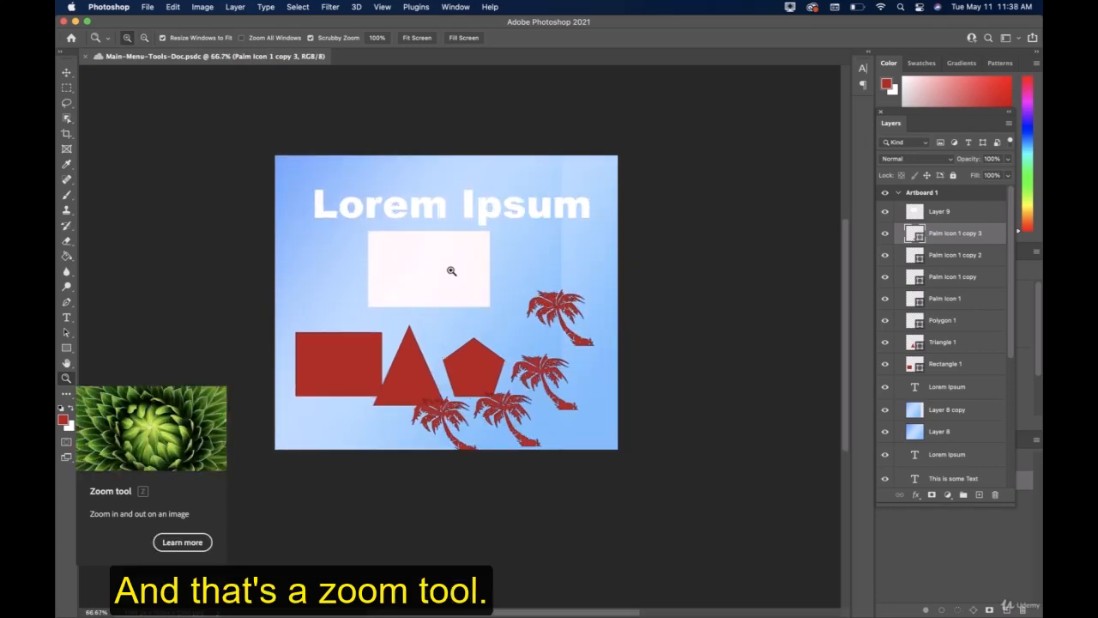
left_click(452, 271)
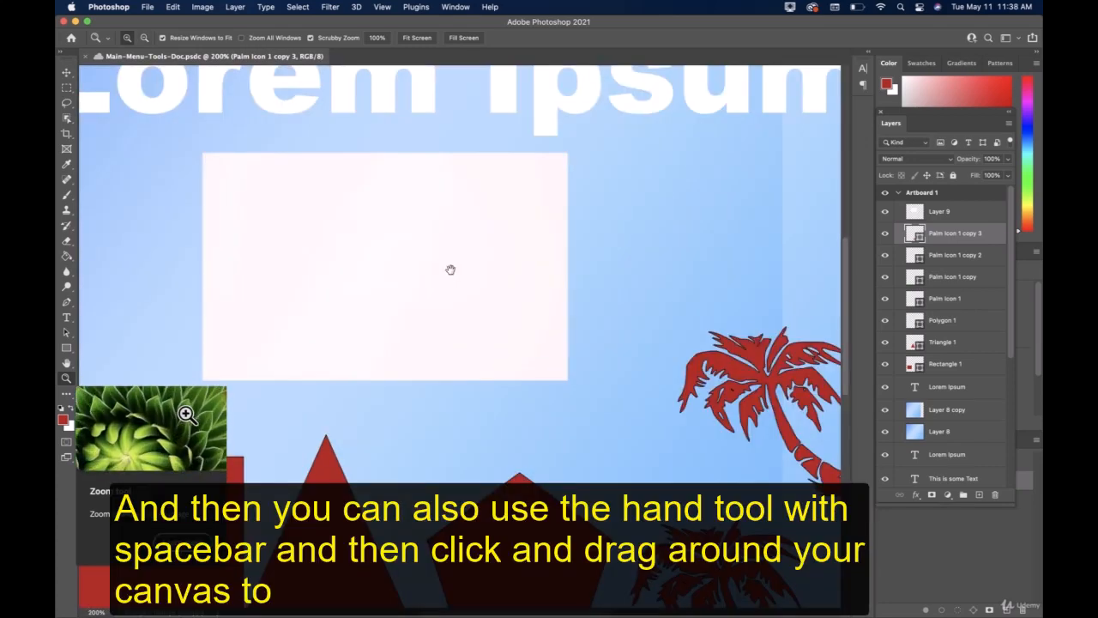
left_click_drag(449, 267, 608, 403)
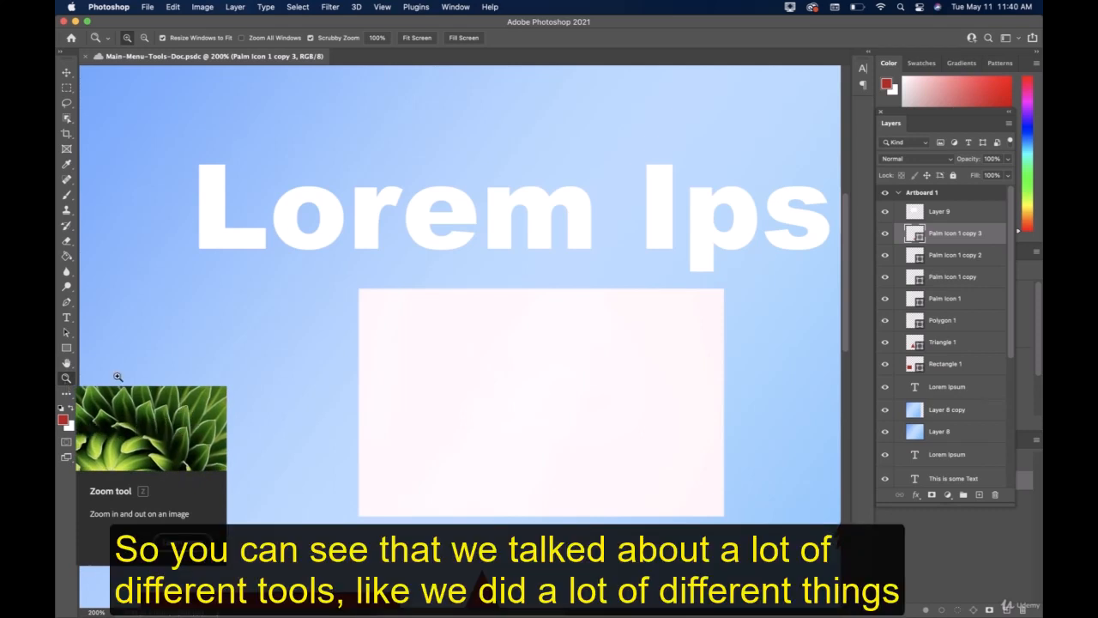
Zoom out to 66.7% to show the entire artboard.
key("alt")
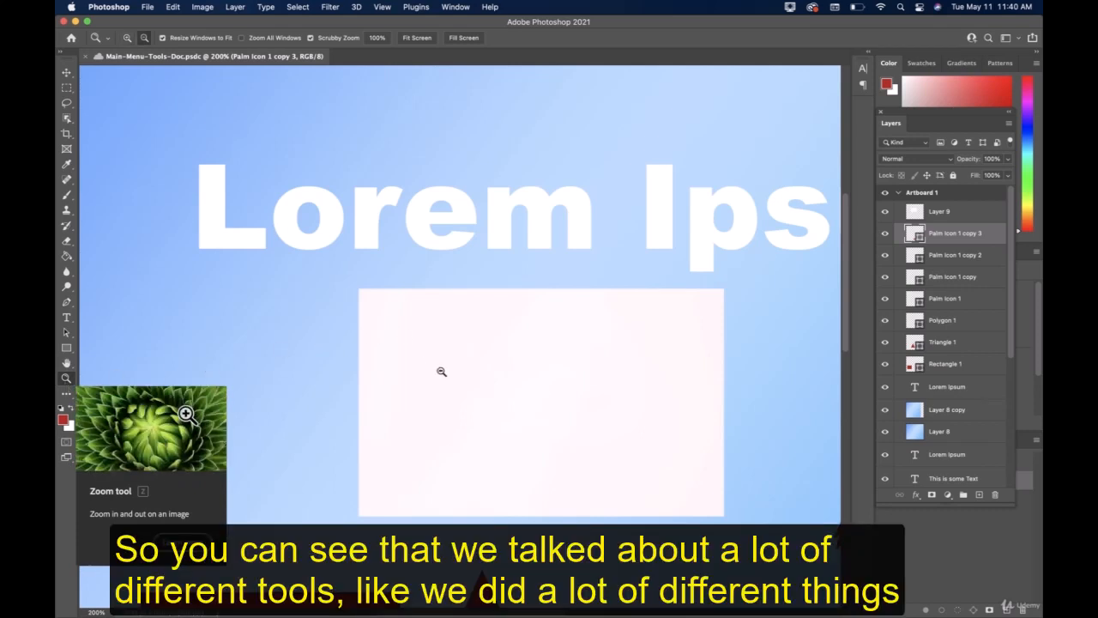
left_click(441, 371, "alt")
left_click(441, 371, "alt")
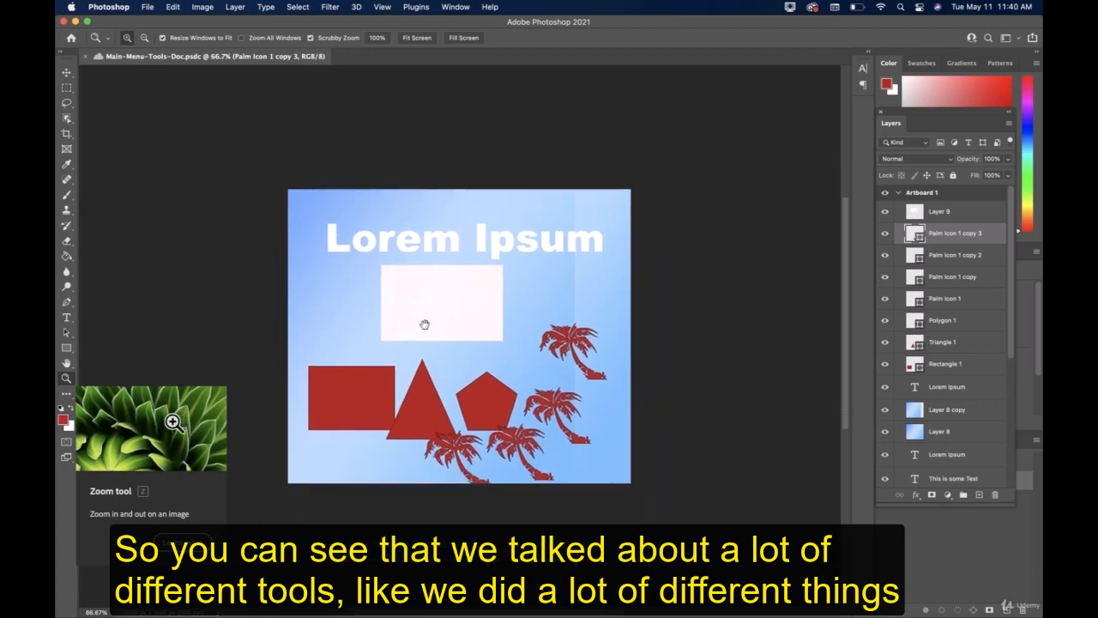